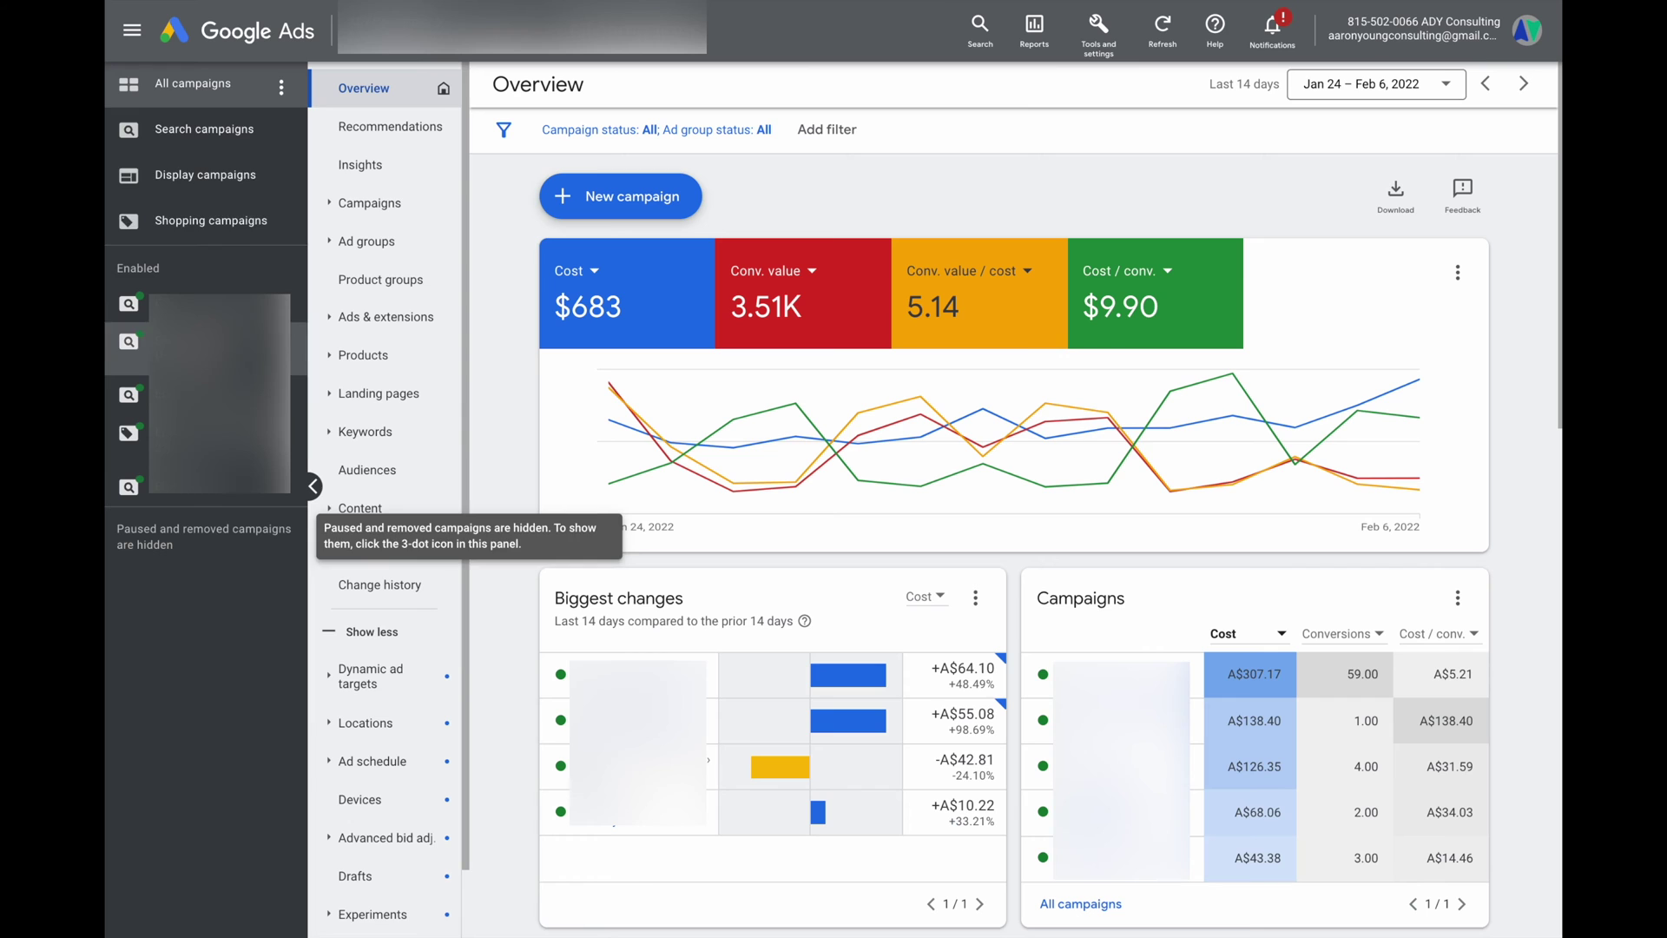
Open the three-dot status and type filter menu beside All campaigns on the Overview.
left_click(281, 90)
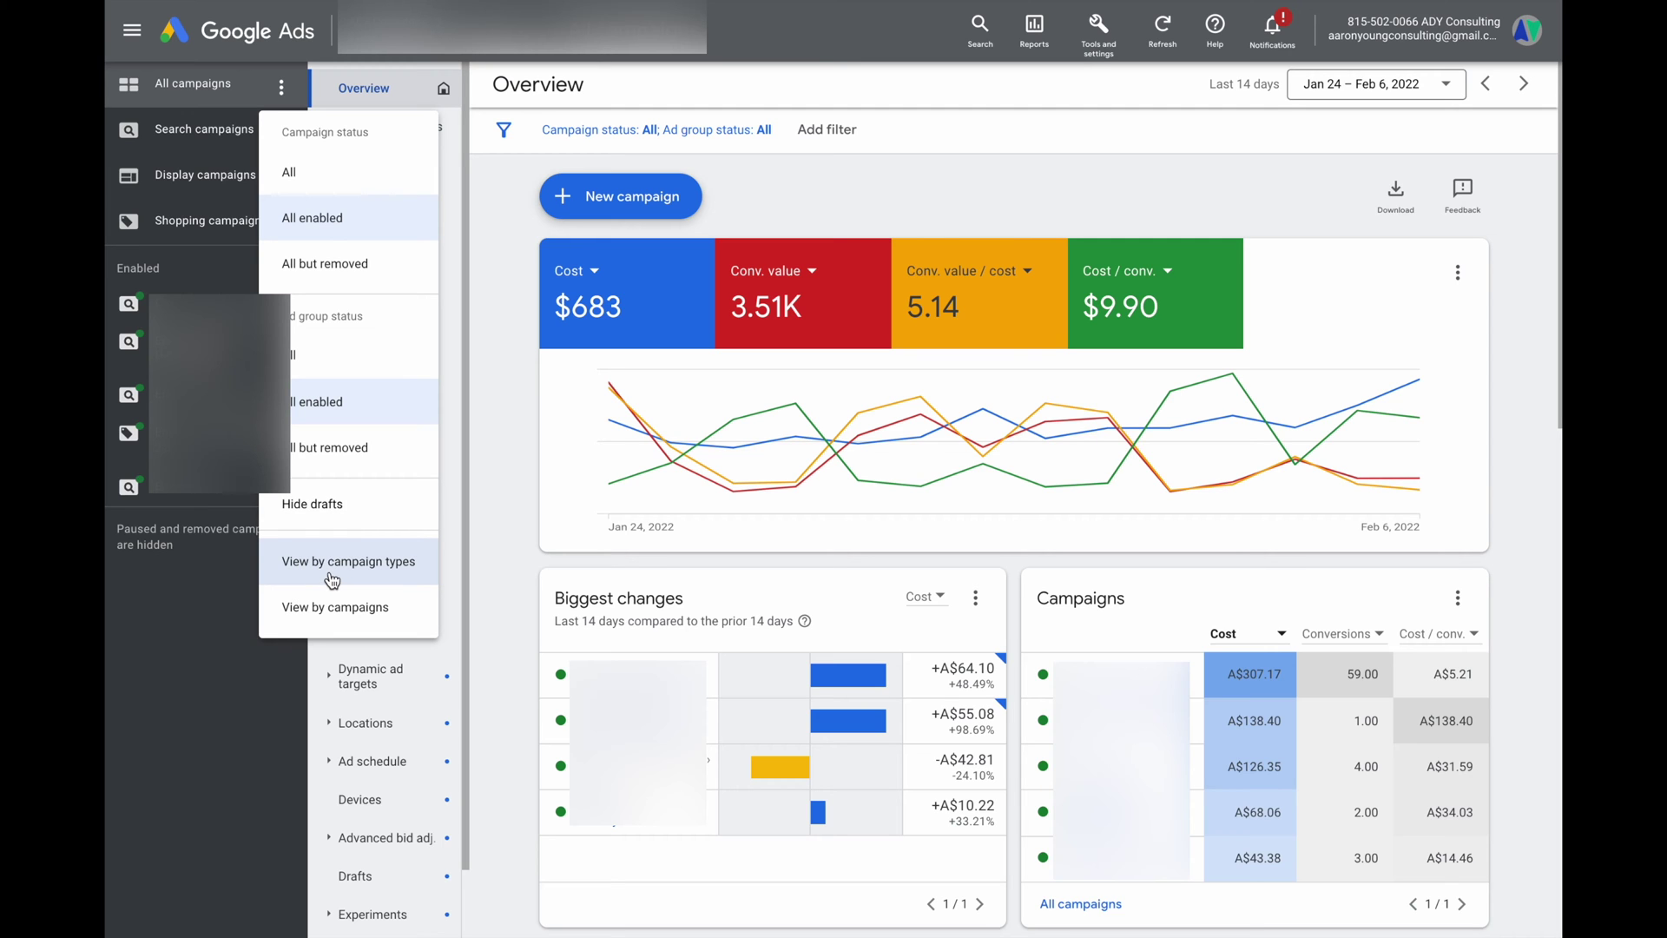
Choose View by campaign types so the campaign panel groups campaigns by type.
left_click(363, 580)
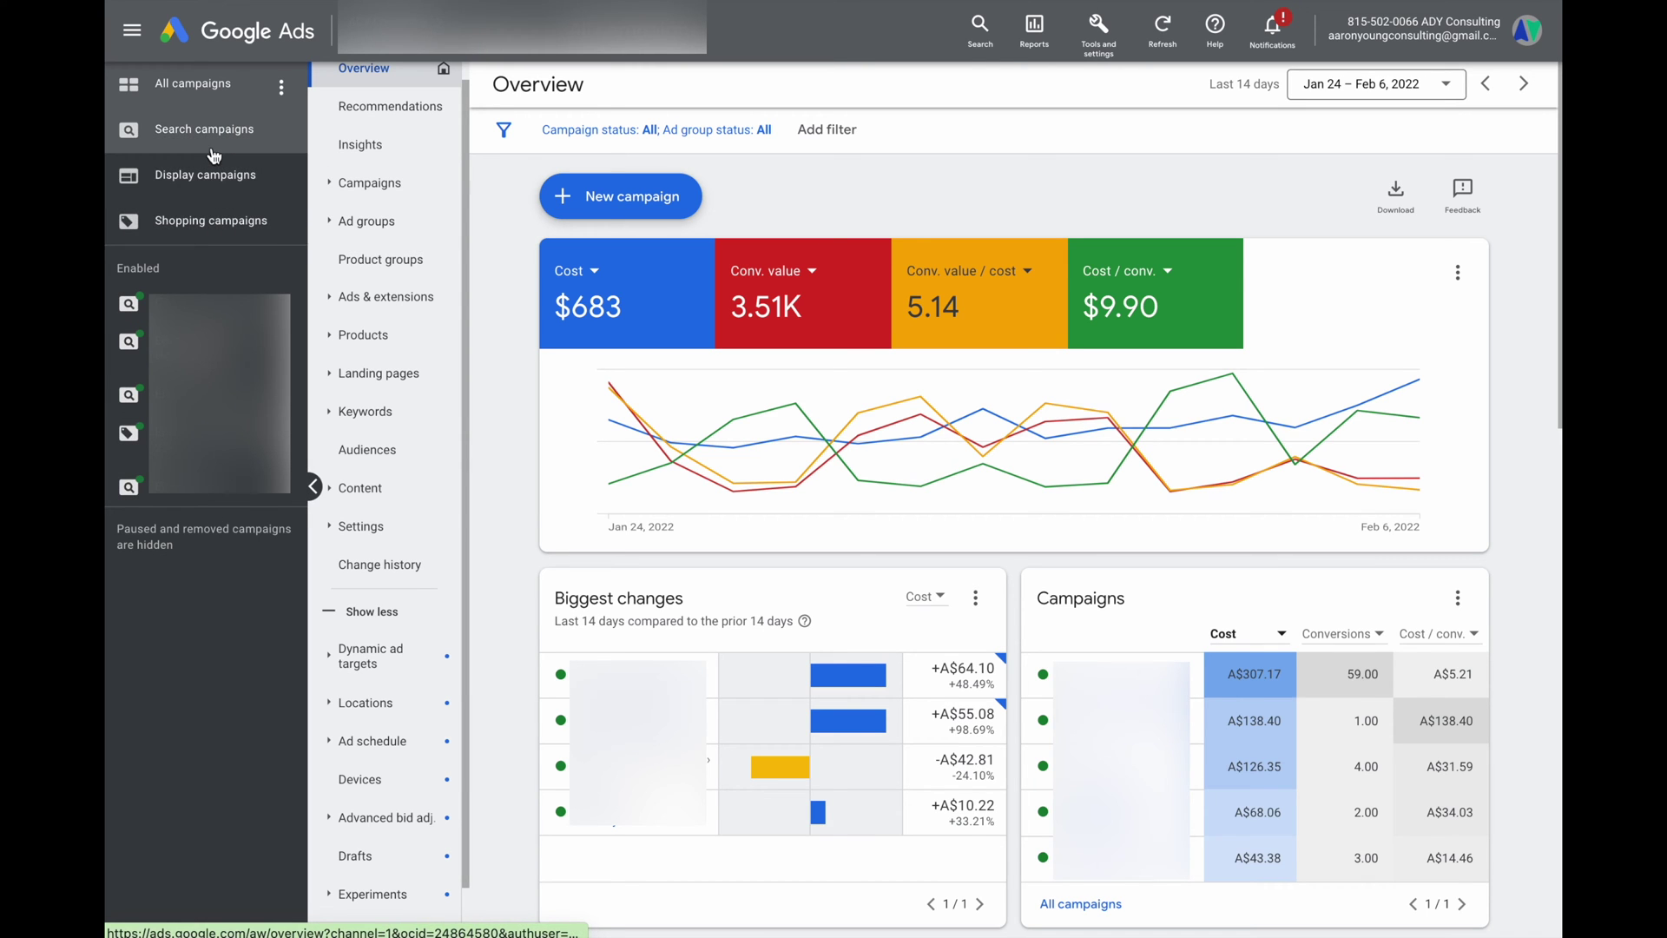
Review the Search, Display and Shopping overviews, then open the Ems for Kids - Baby campaign.
left_click(187, 130)
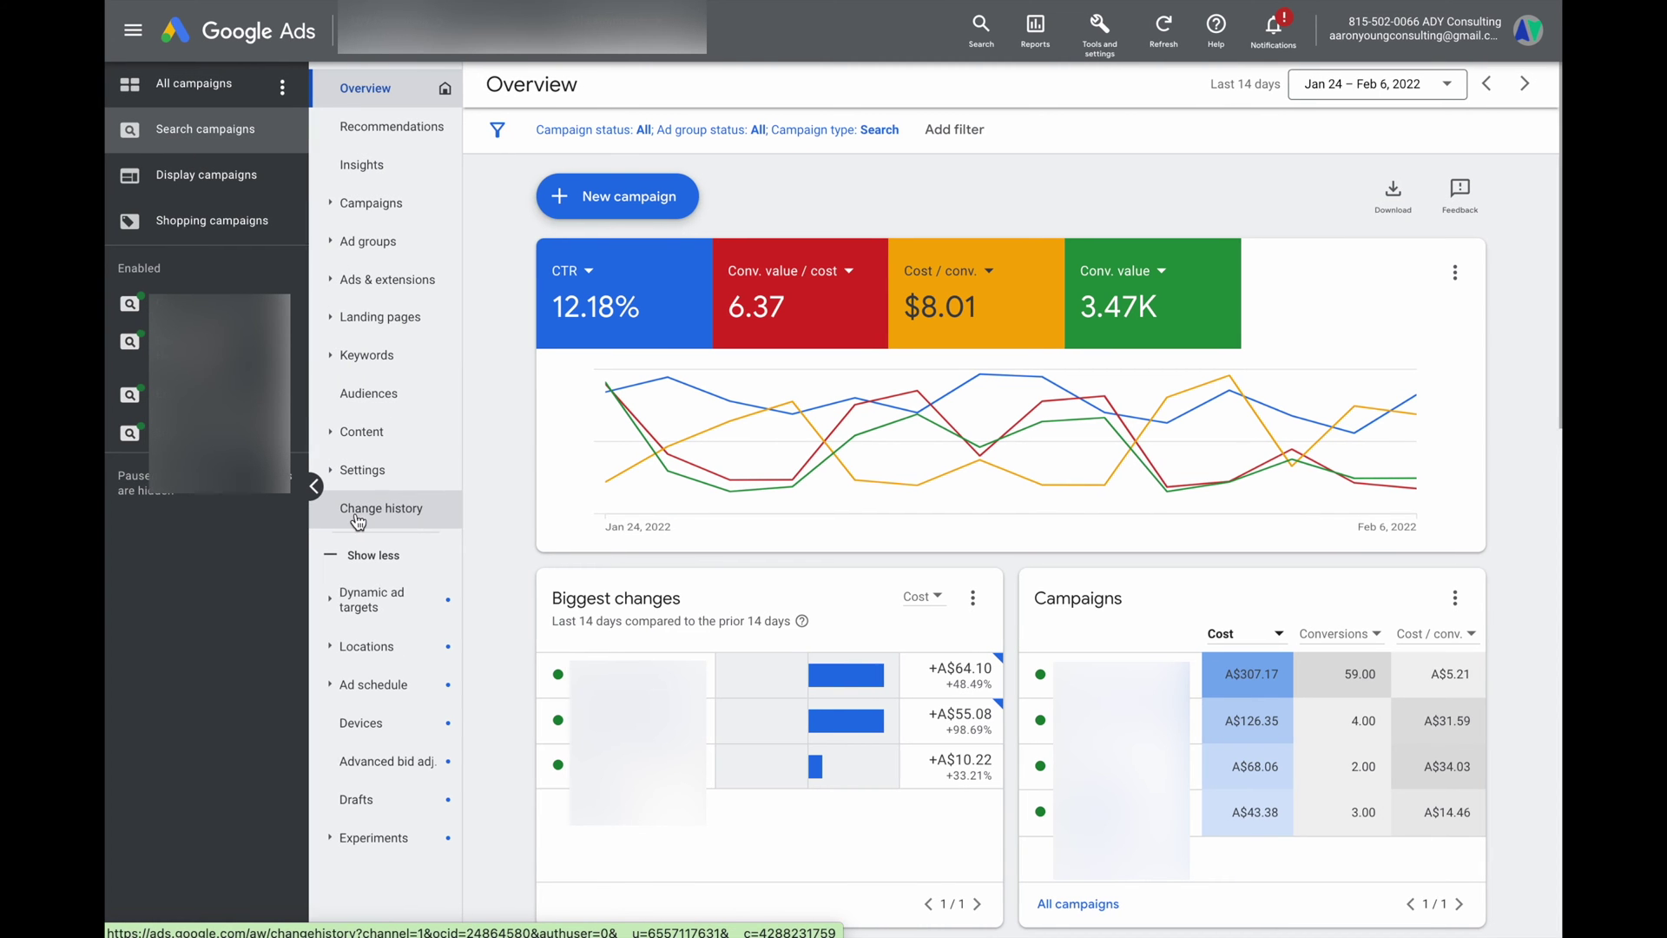
left_click(332, 207)
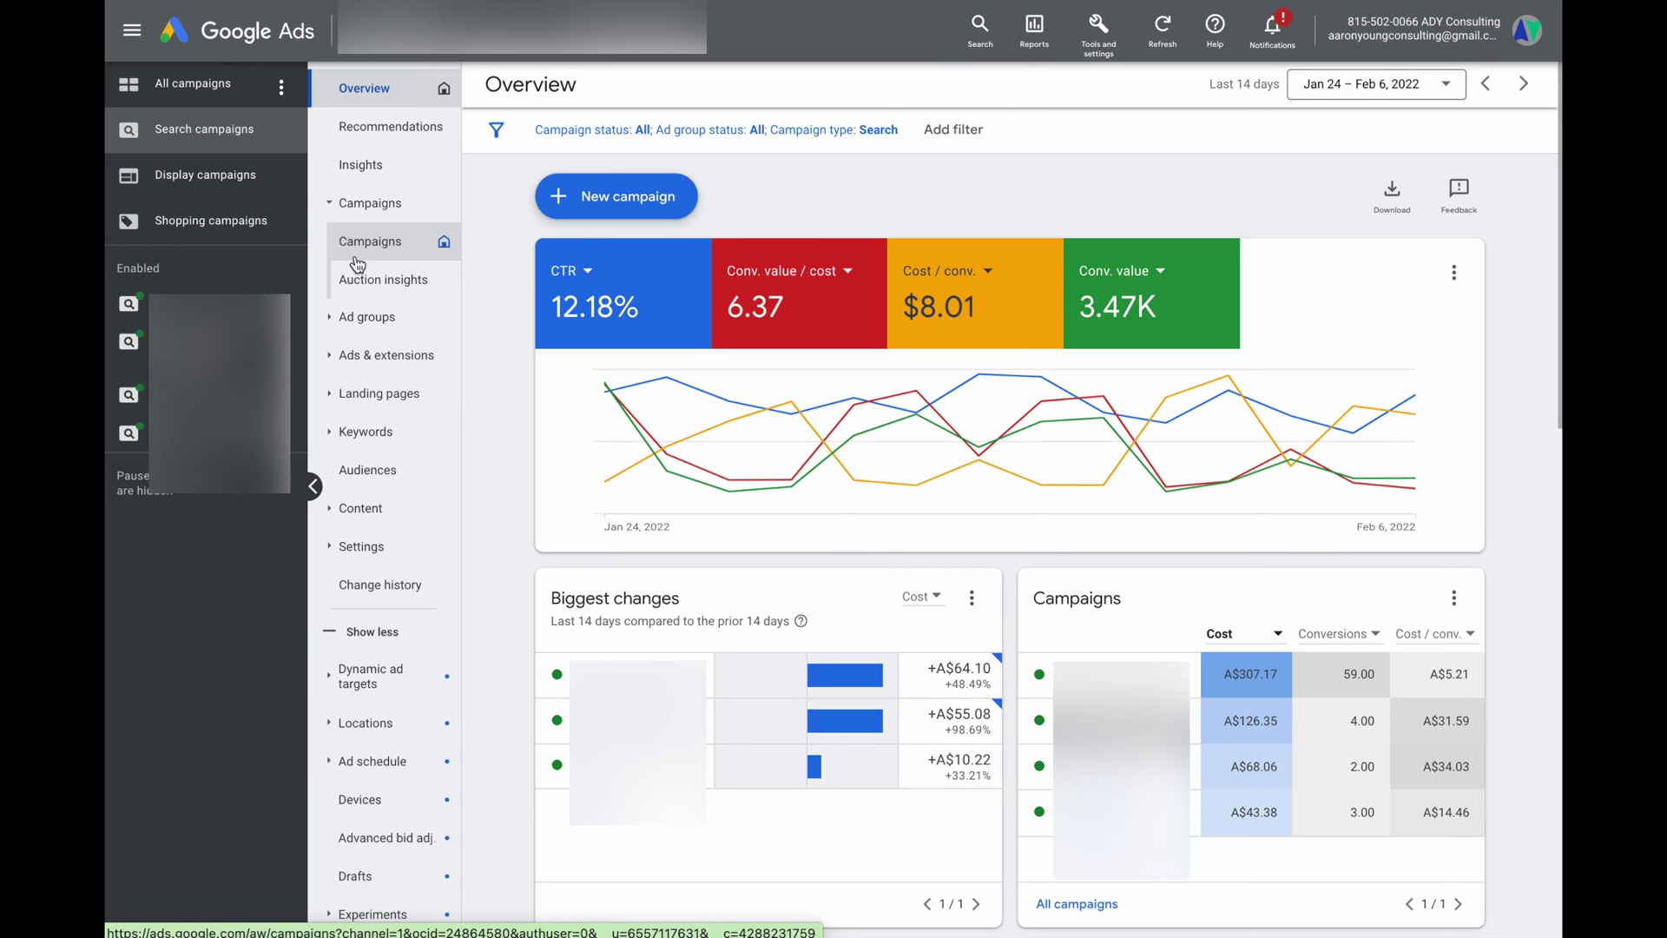
left_click(230, 173)
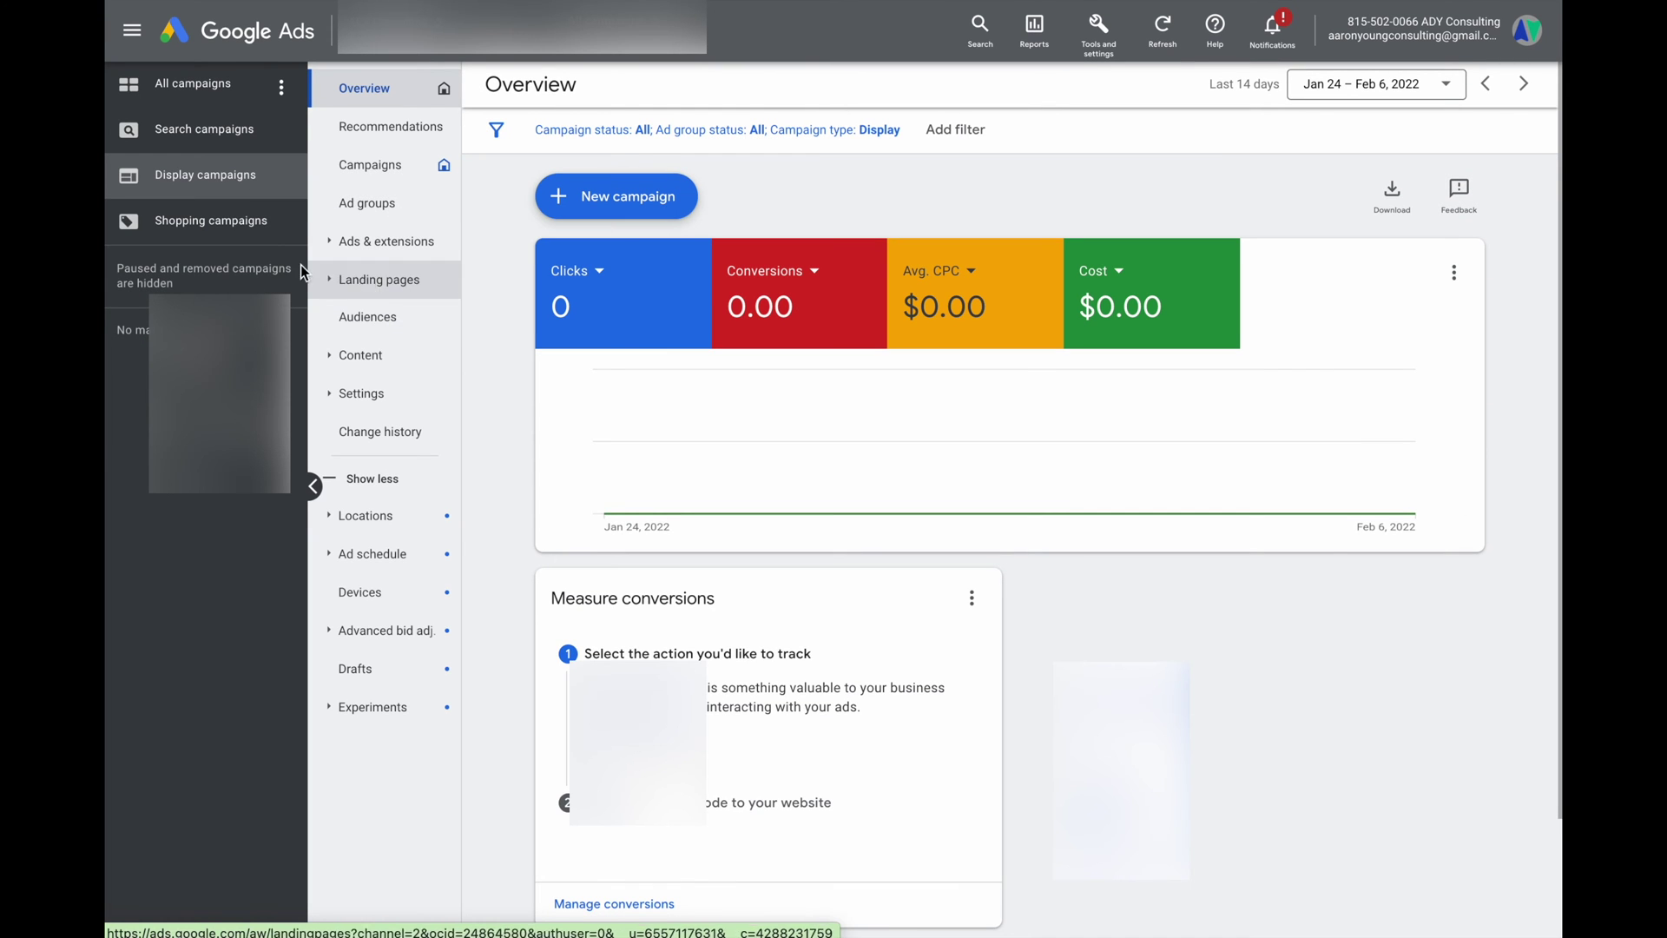
left_click(236, 231)
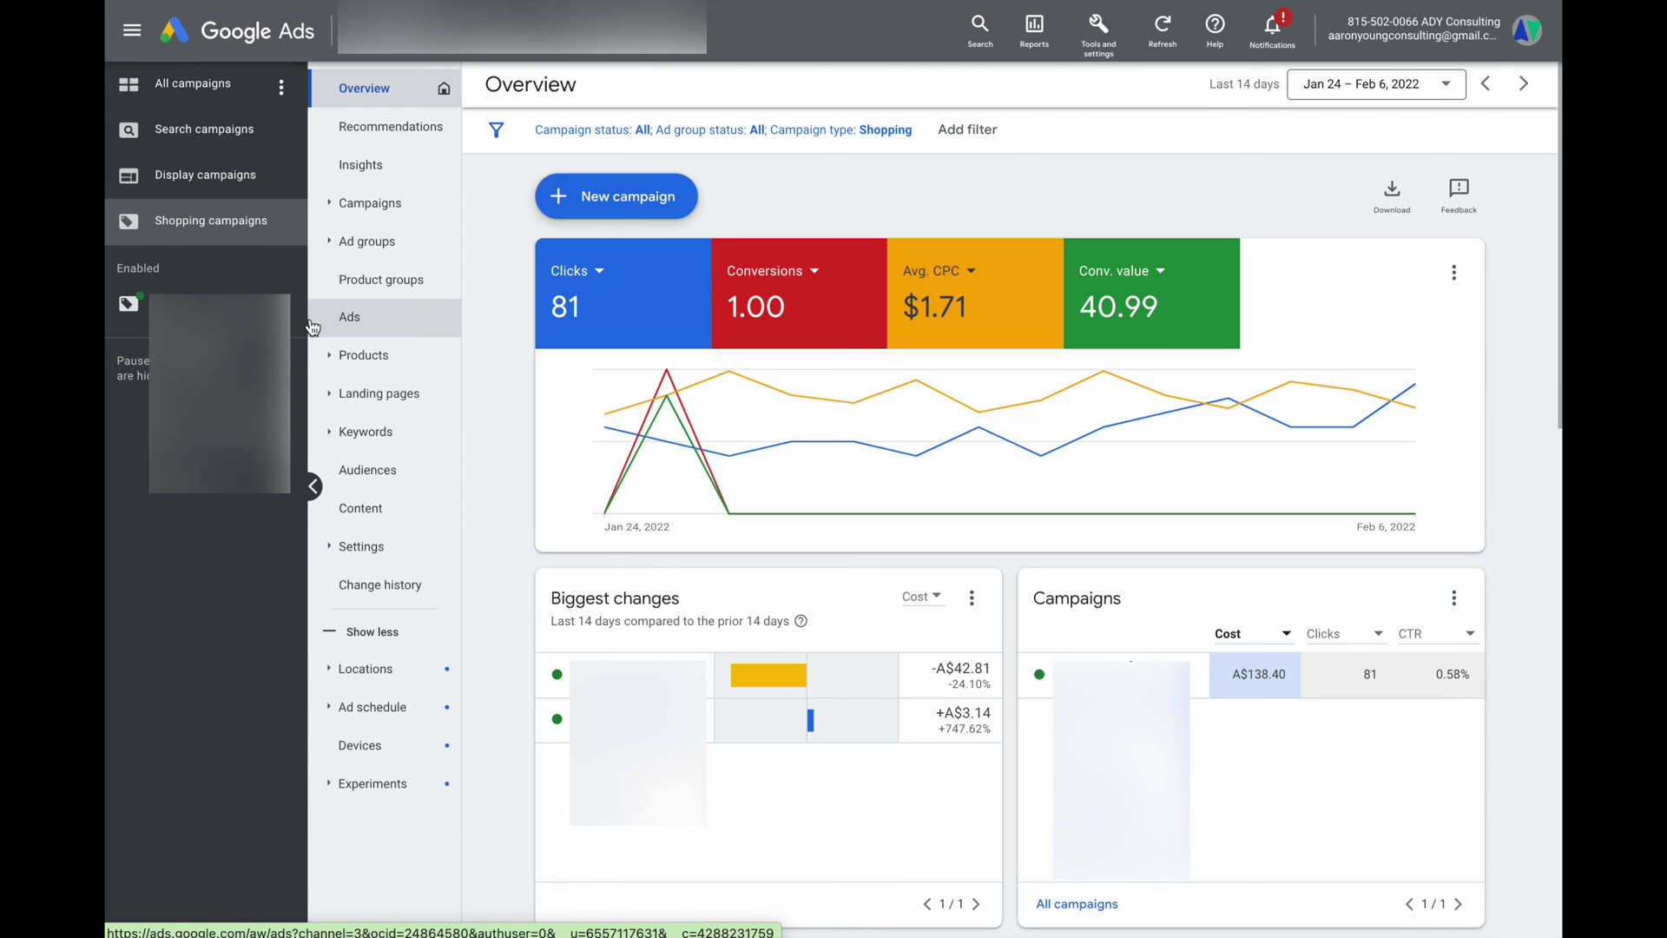
left_click(210, 137)
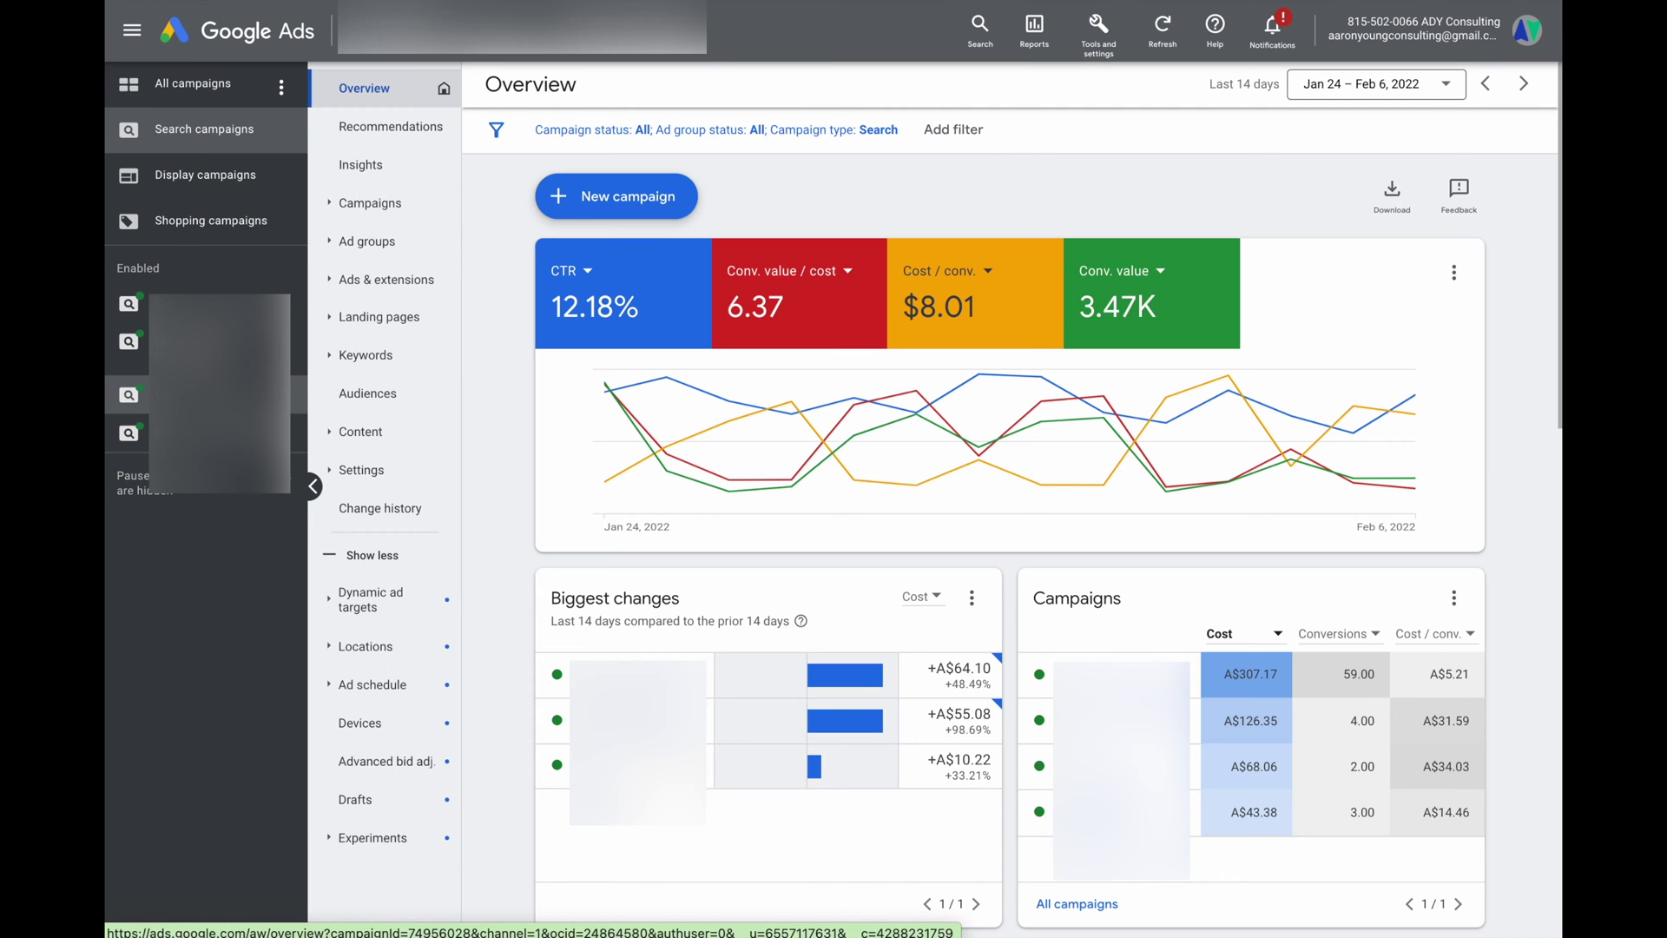
left_click(139, 395)
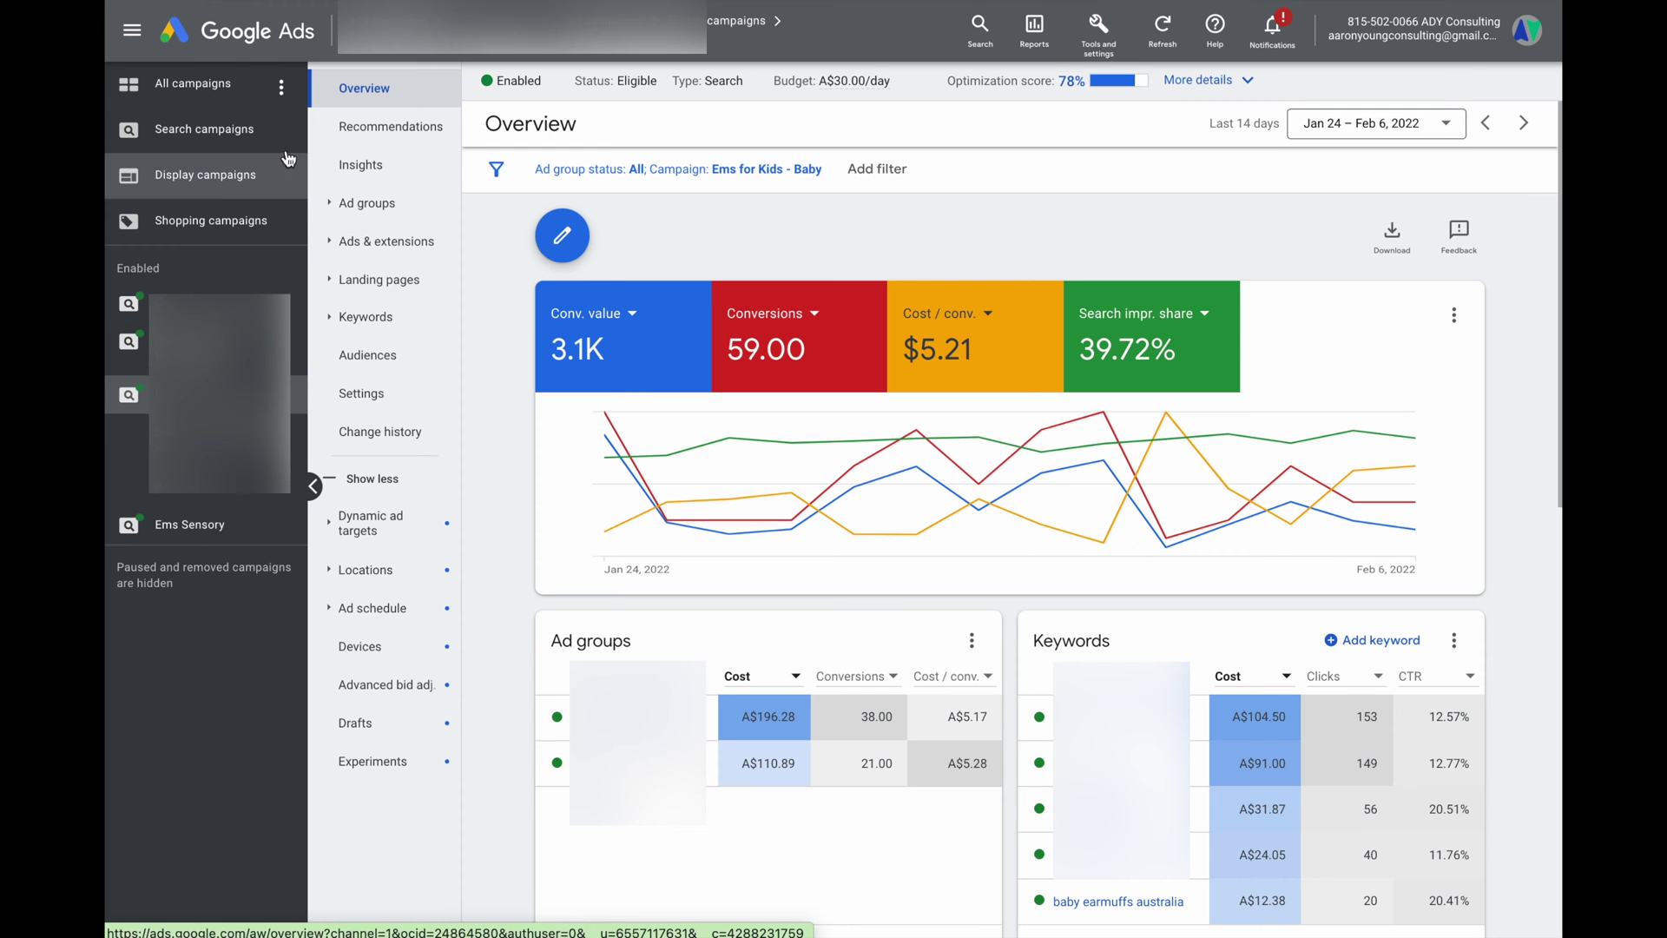
Show all 8 Search ad groups, totalling A$683.36 cost and 783 clicks.
left_click(249, 139)
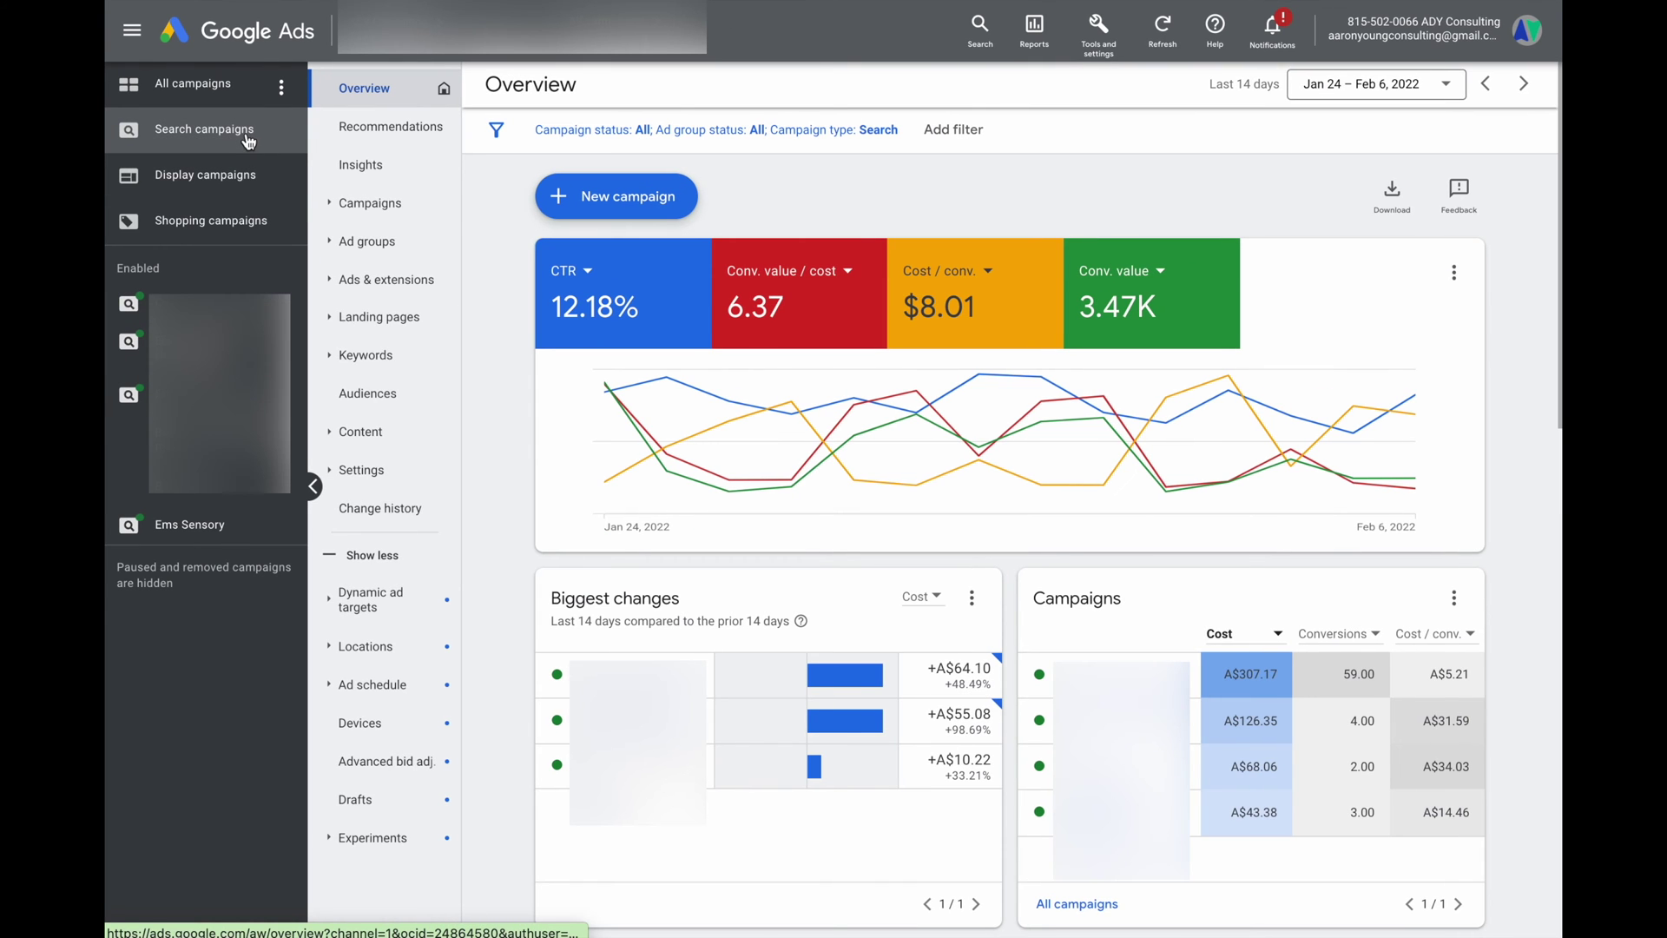
left_click(370, 203)
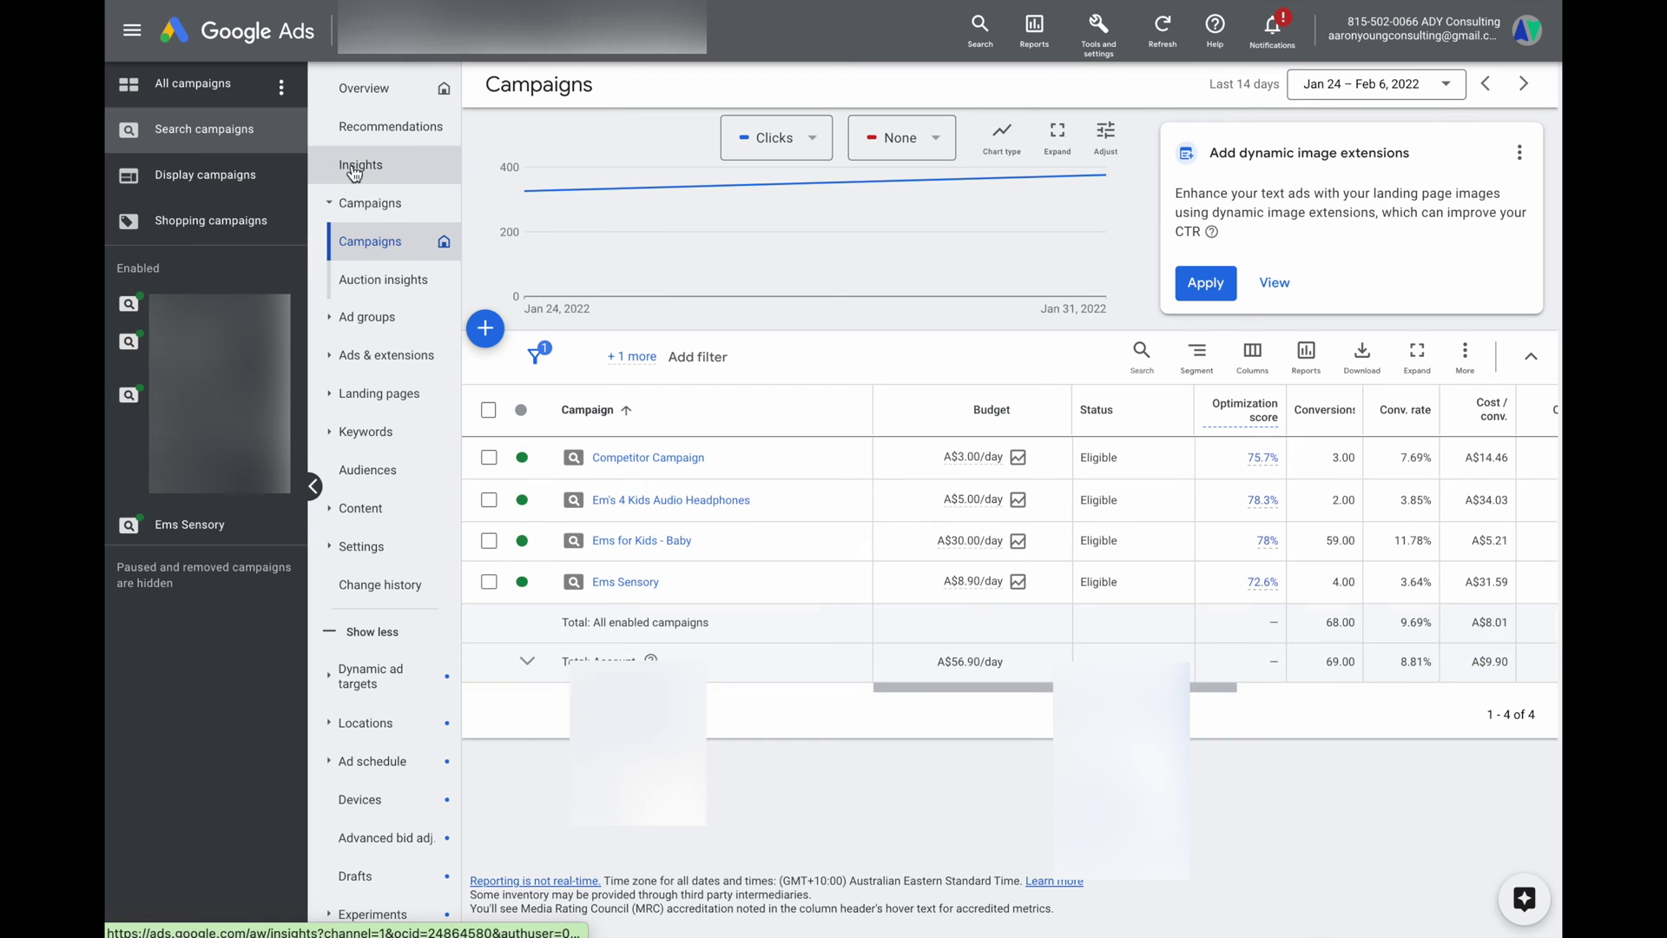
left_click(130, 347)
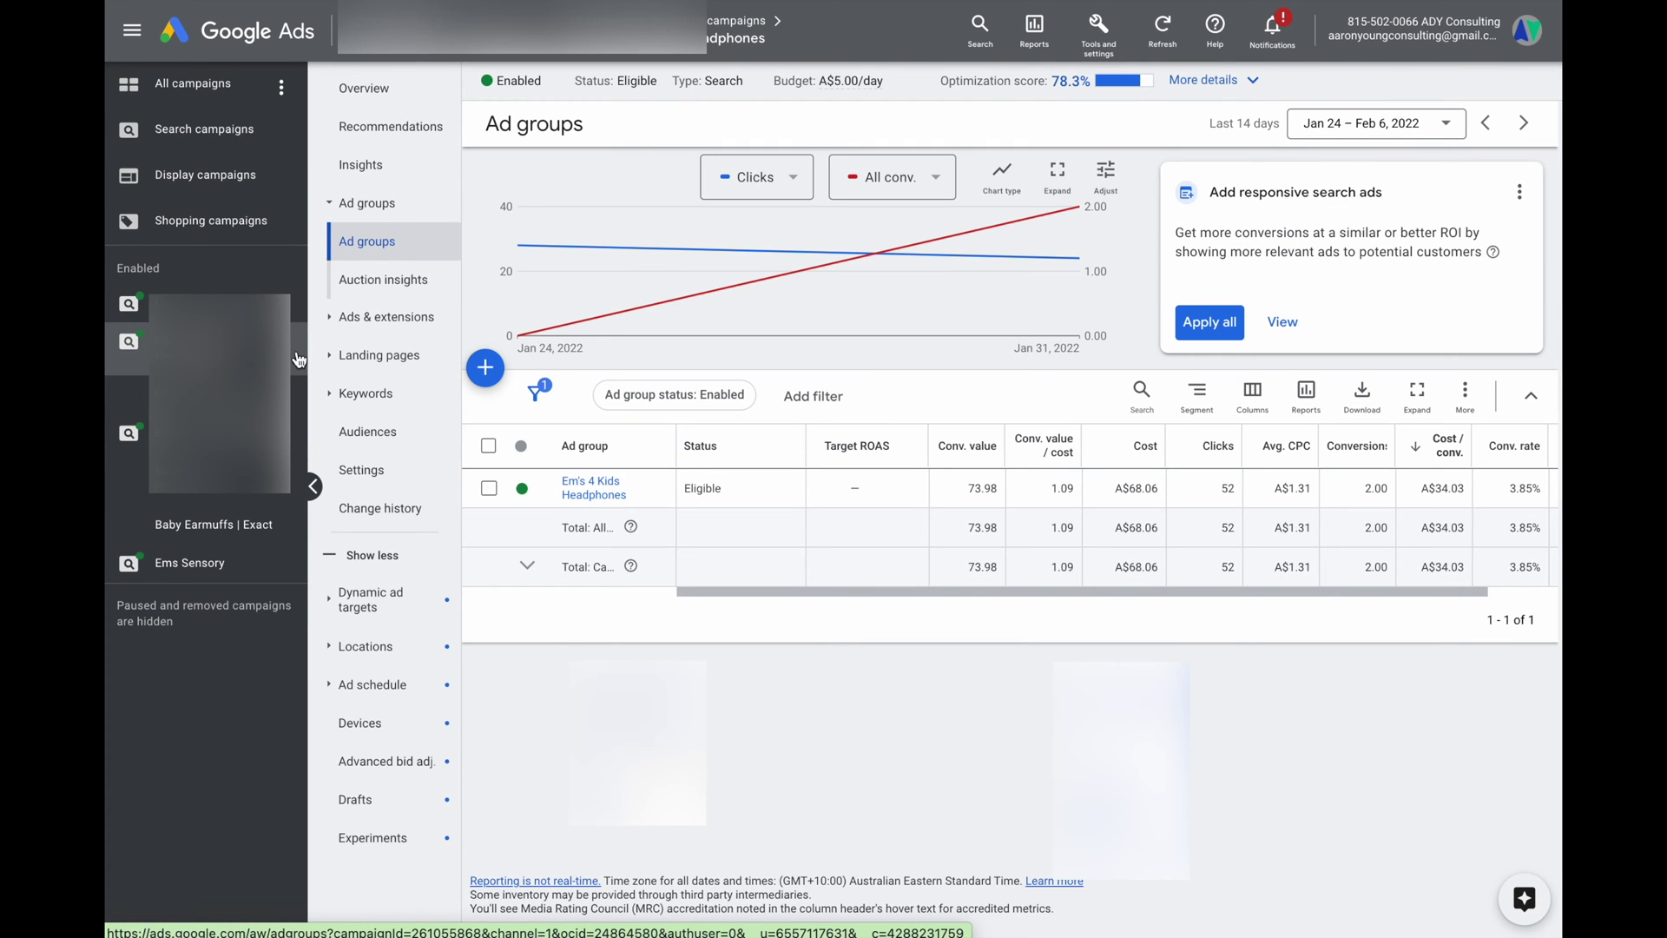
left_click(349, 289)
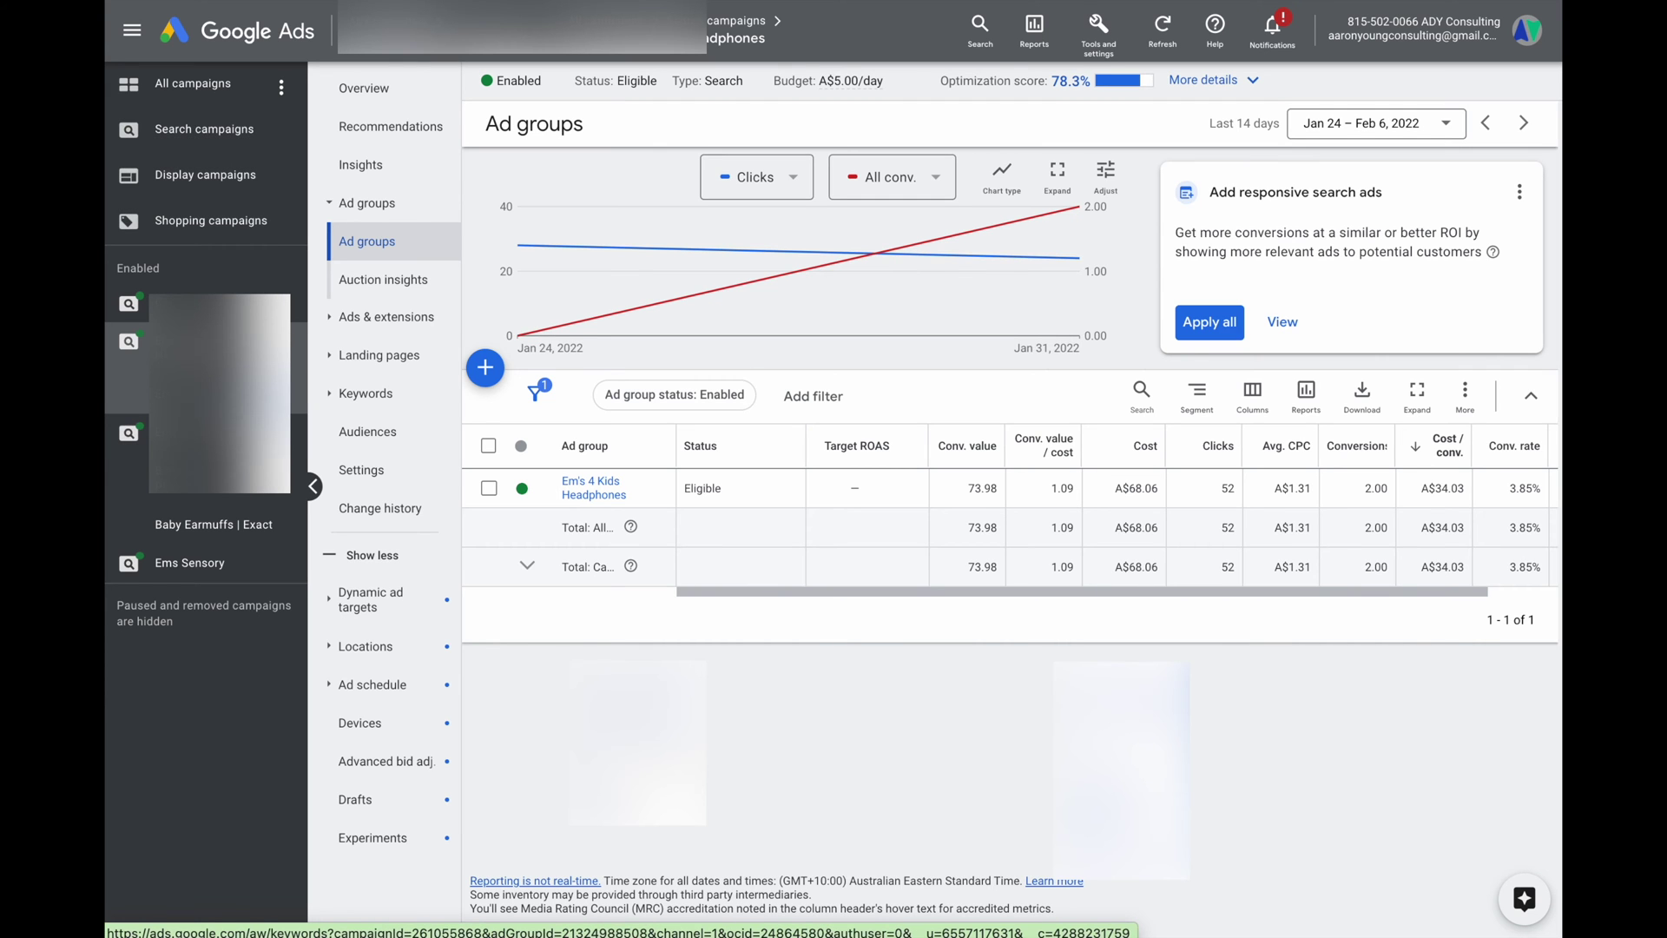
left_click(209, 132)
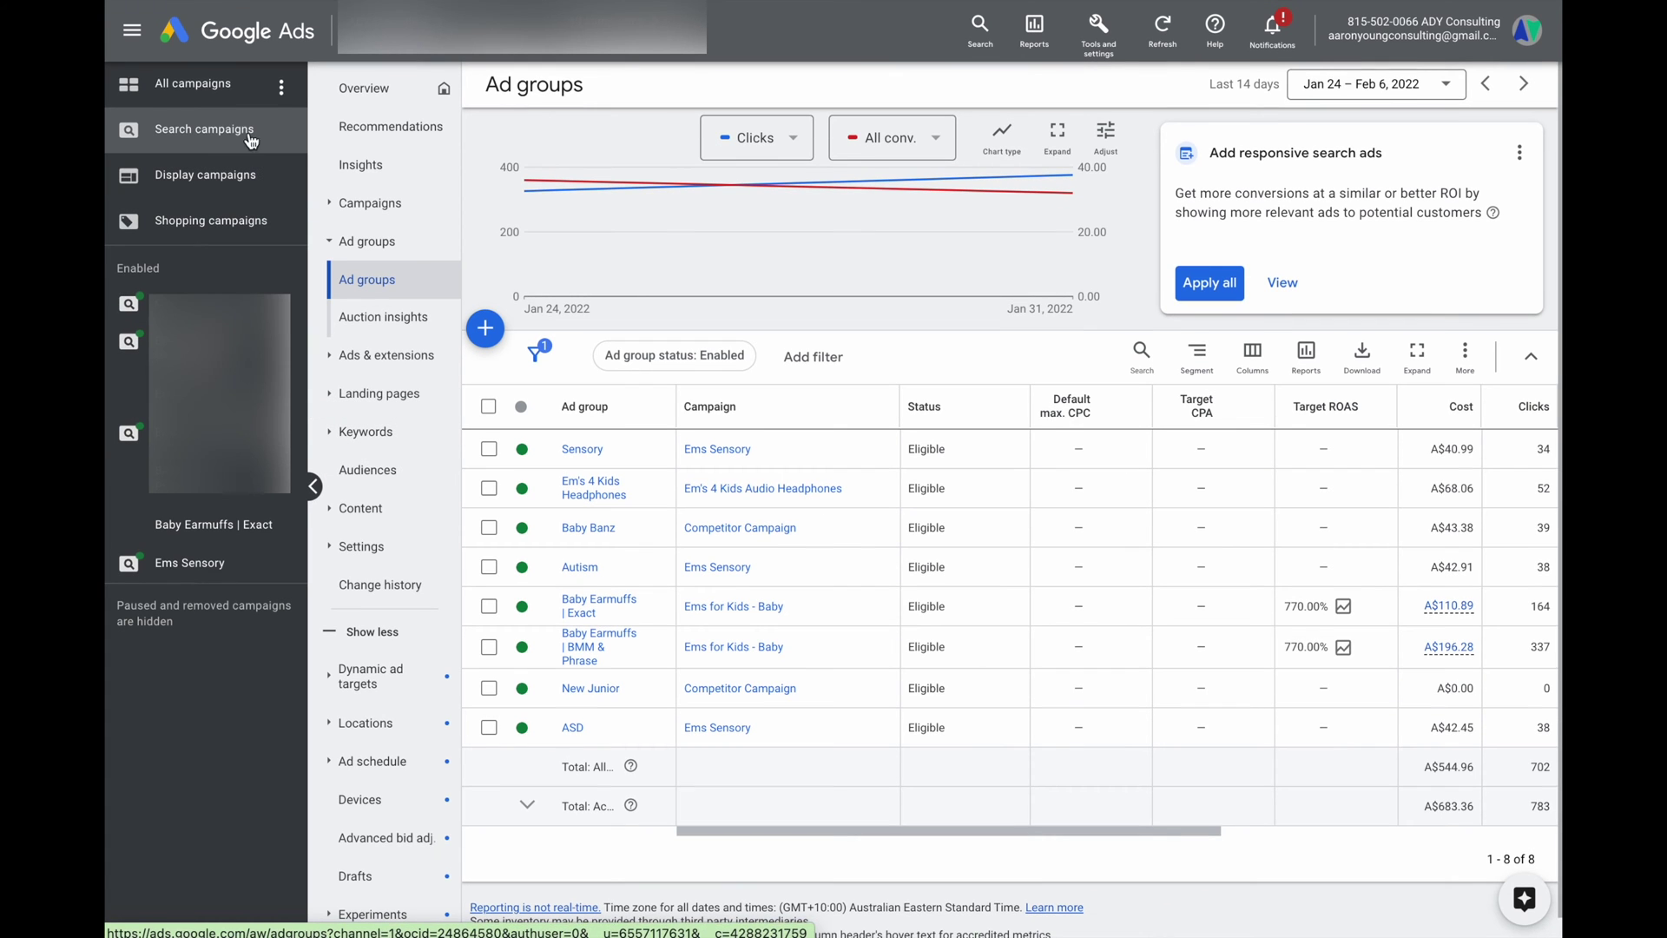
Collapse and re-expand the campaign panel twice, then return to the All campaigns Overview.
left_click(312, 486)
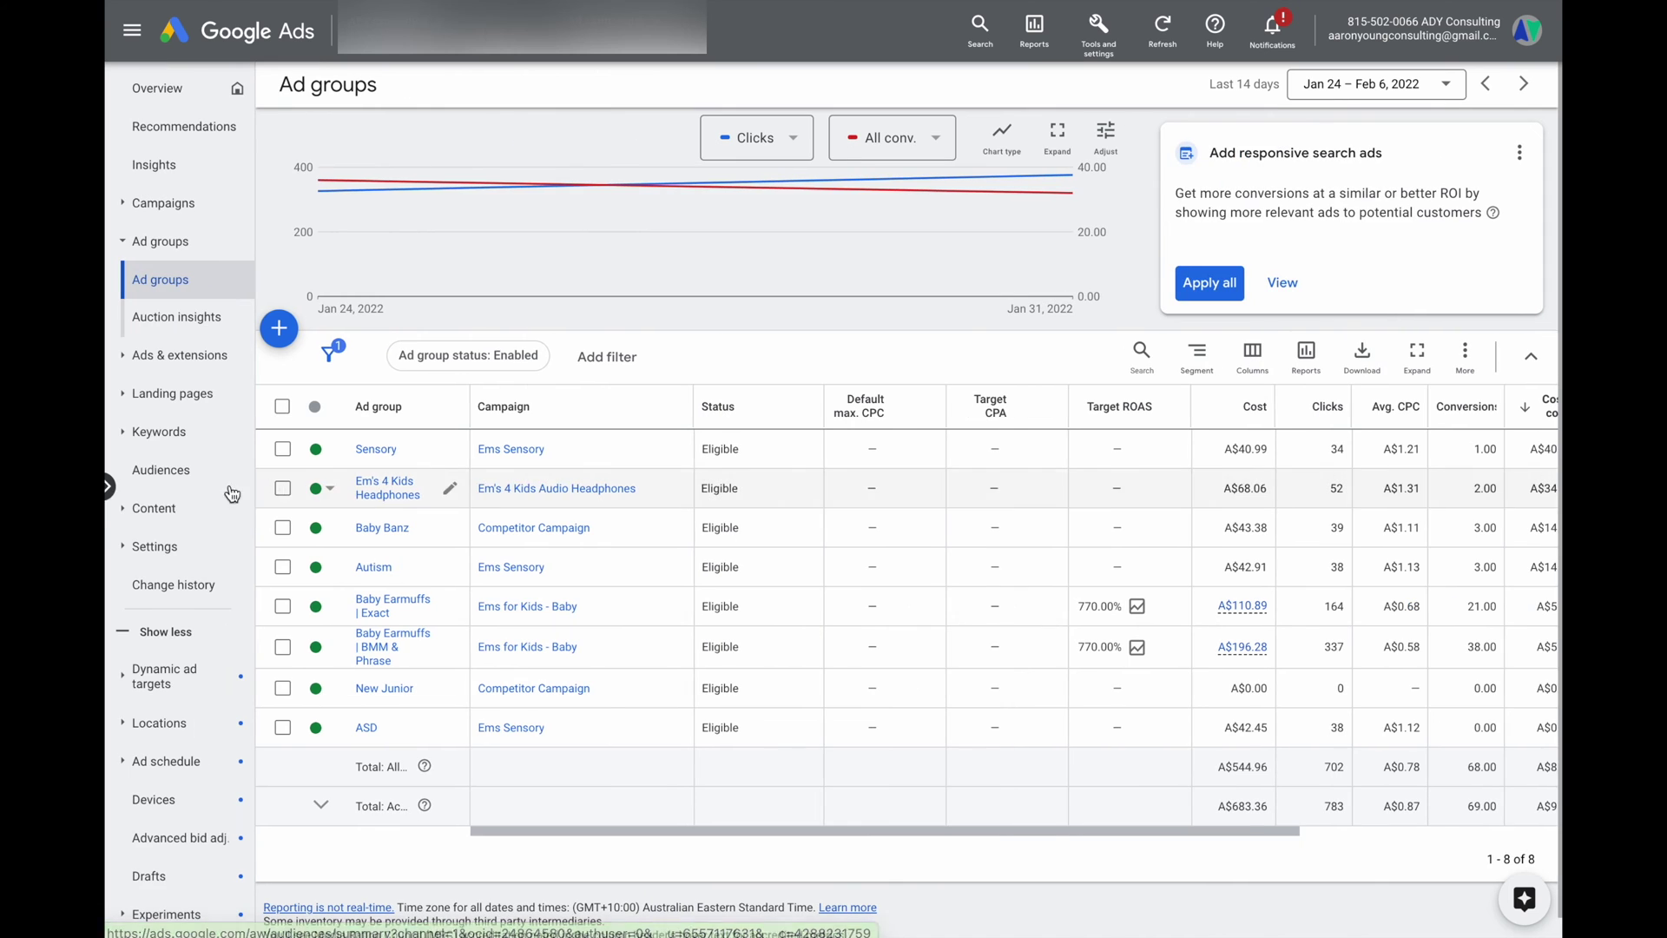
left_click(108, 488)
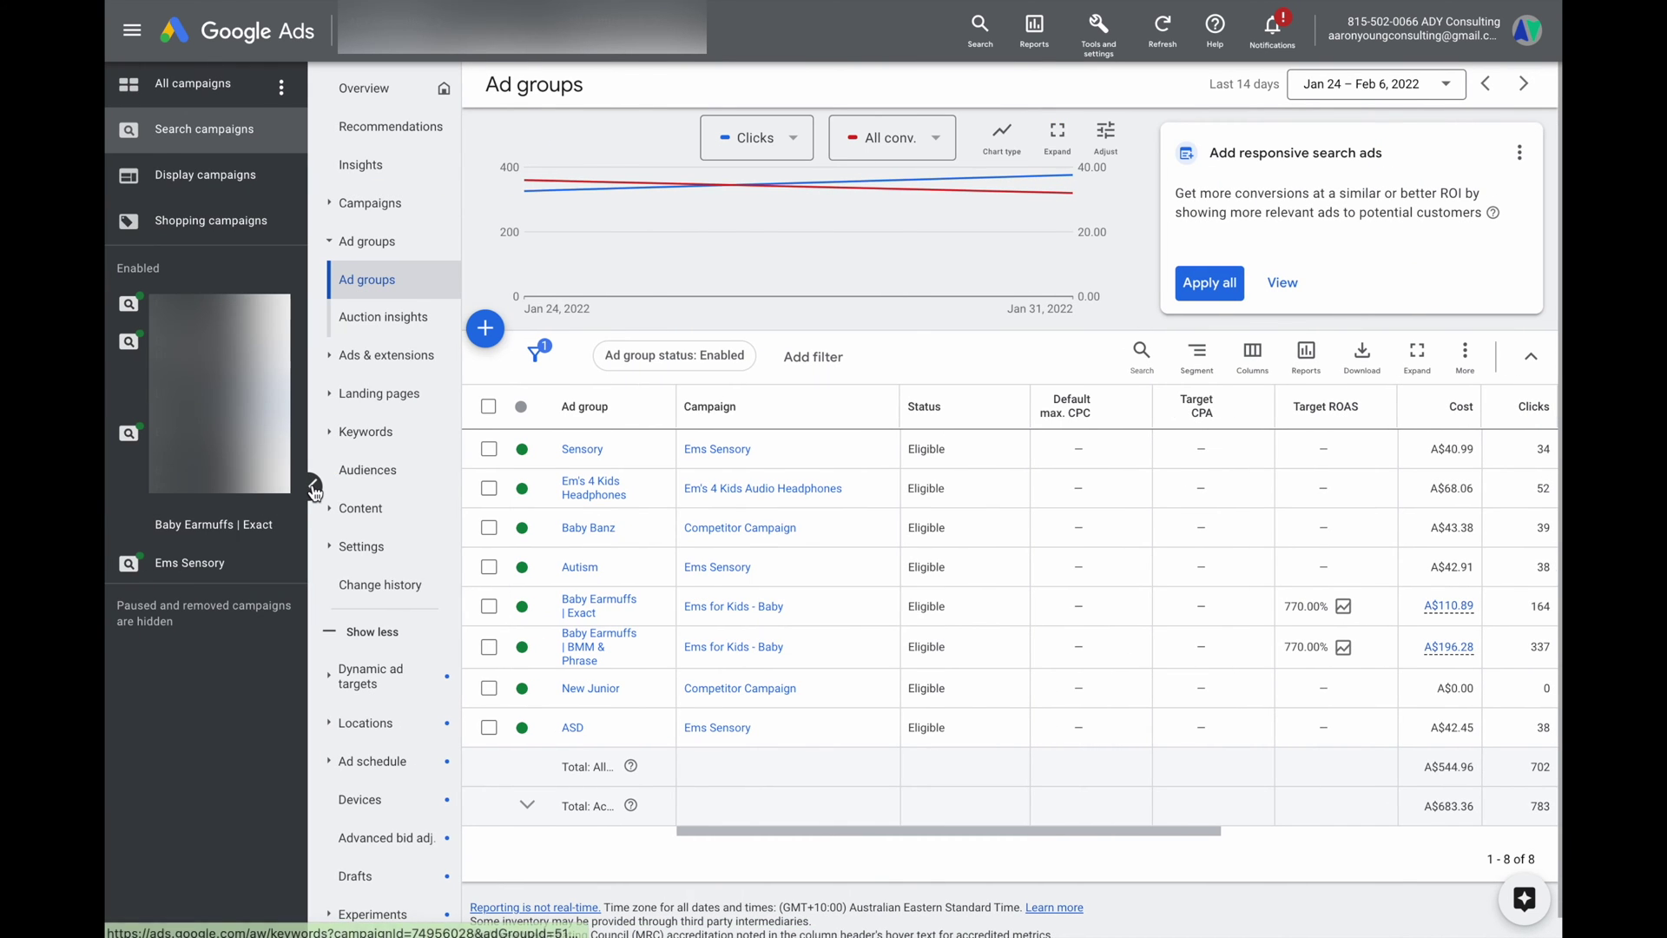
left_click(312, 488)
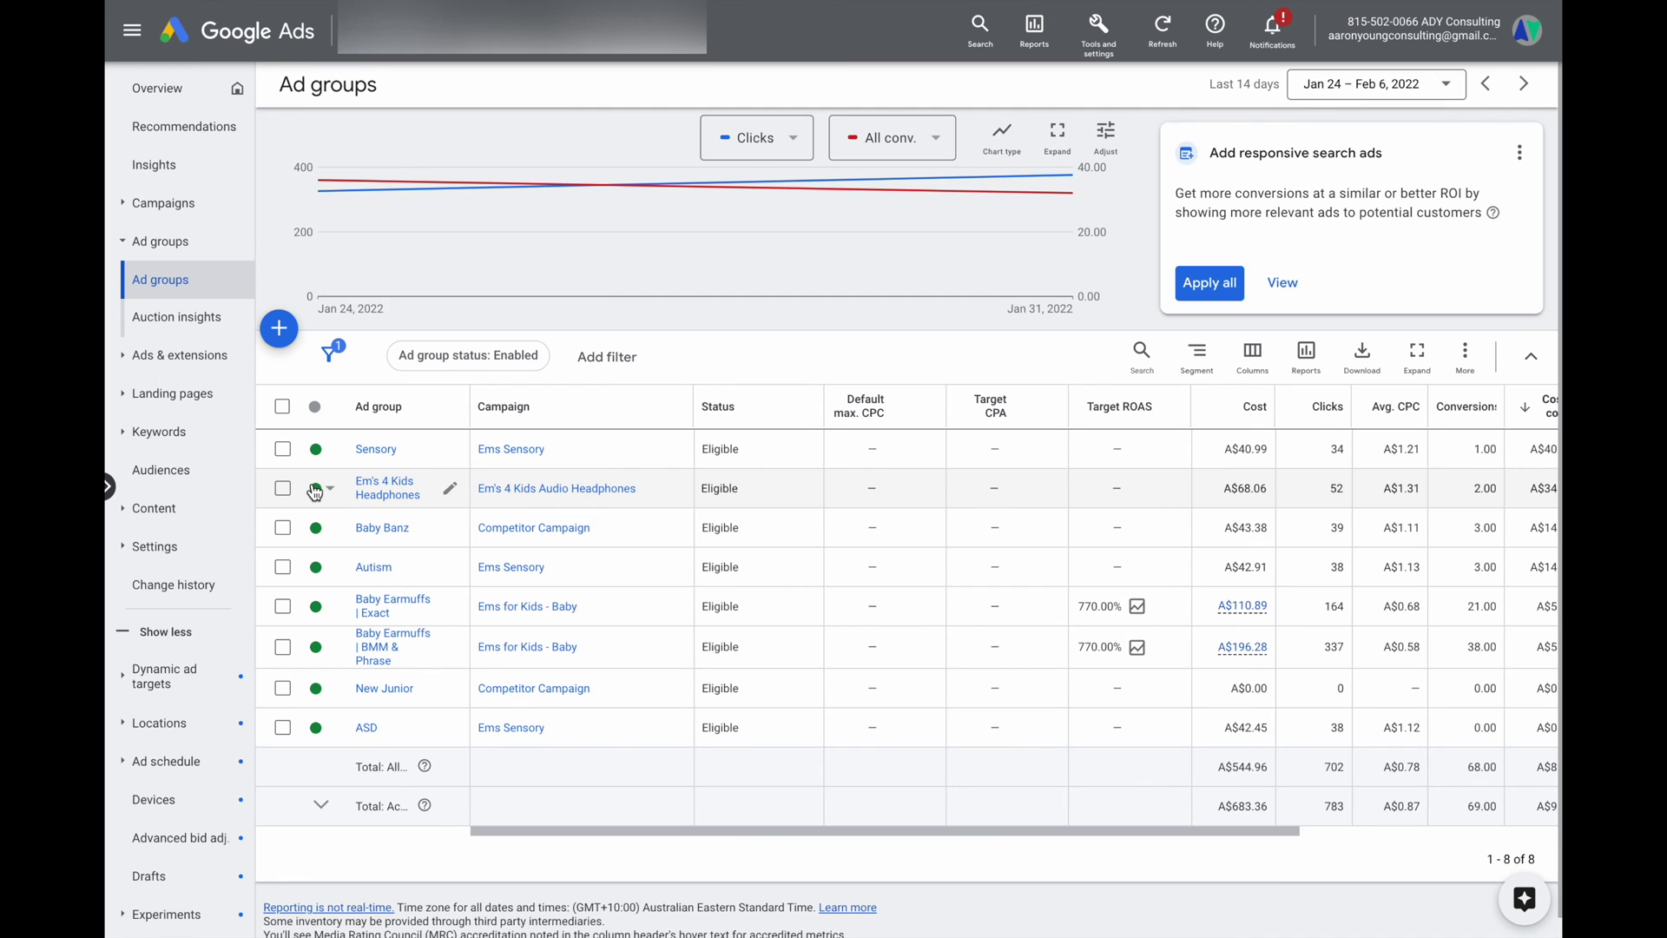
left_click(107, 488)
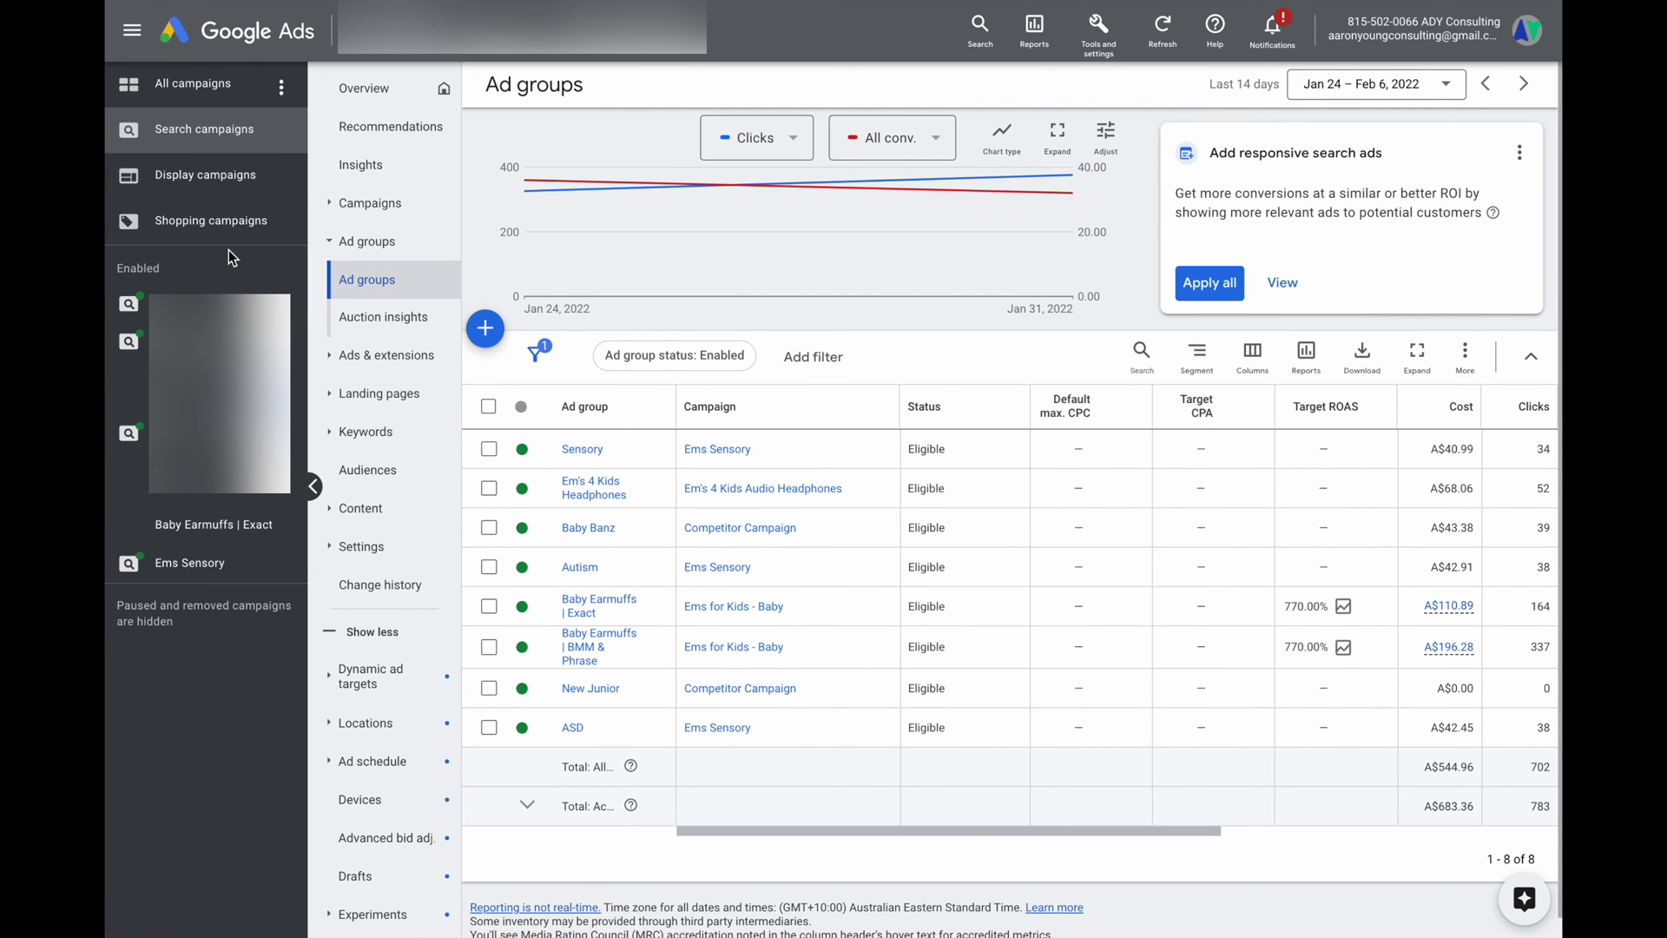
left_click(202, 89)
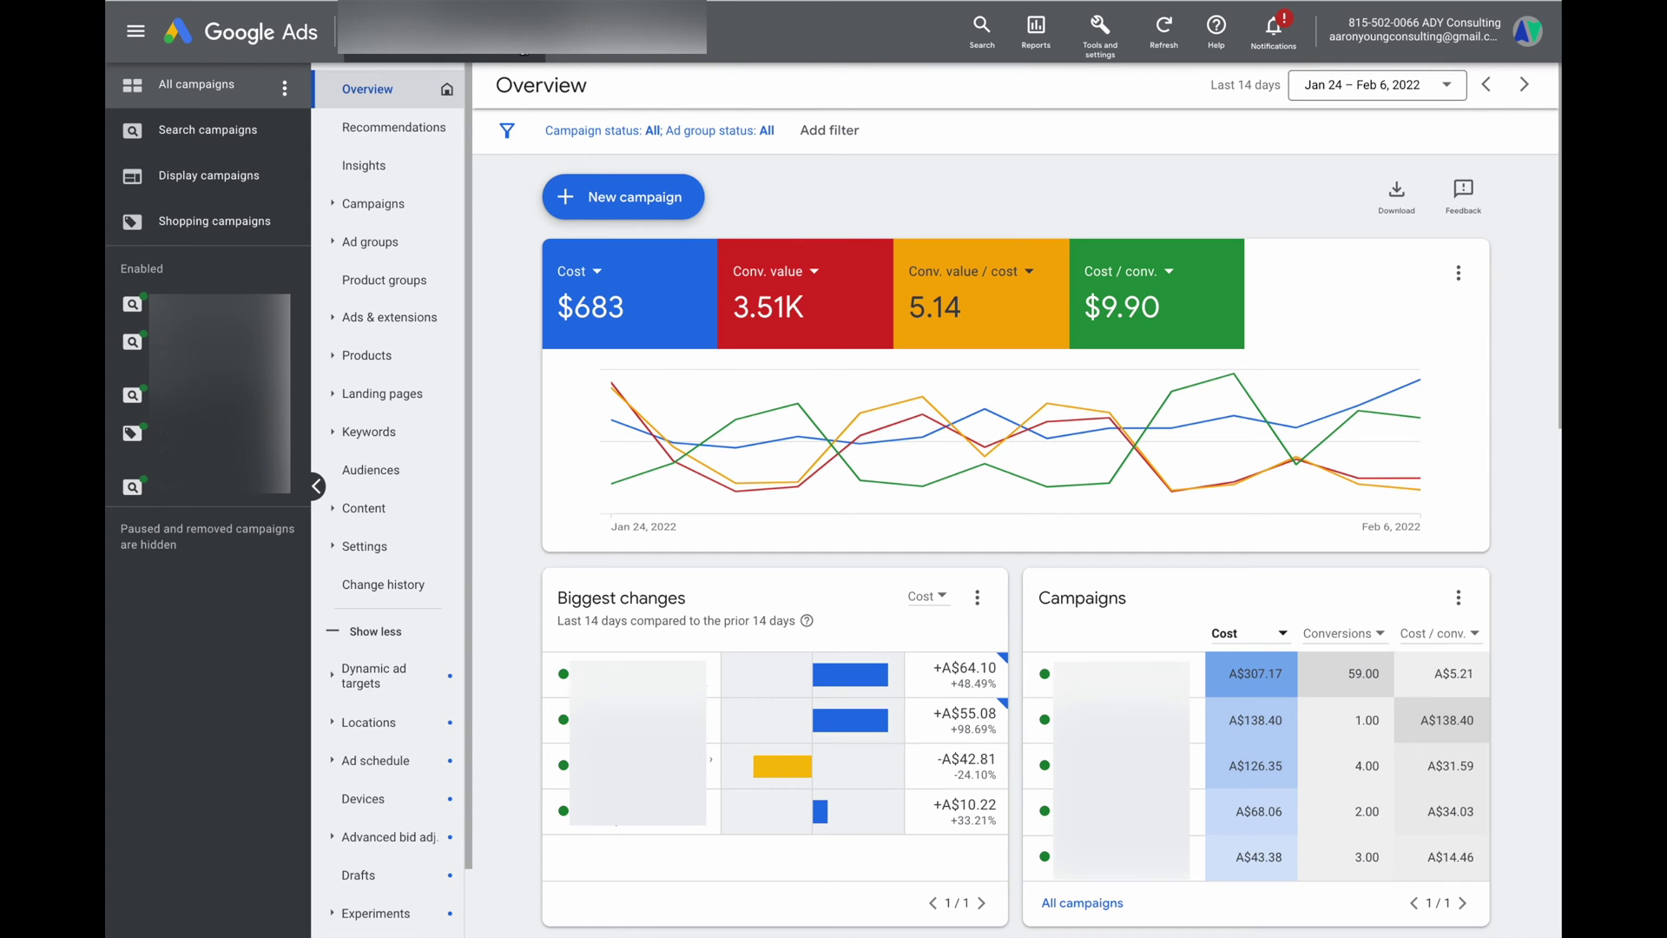
Check the manager account's other accounts, then show Reports > Predefined reports (Dimensions) > Extensions.
left_click(486, 35)
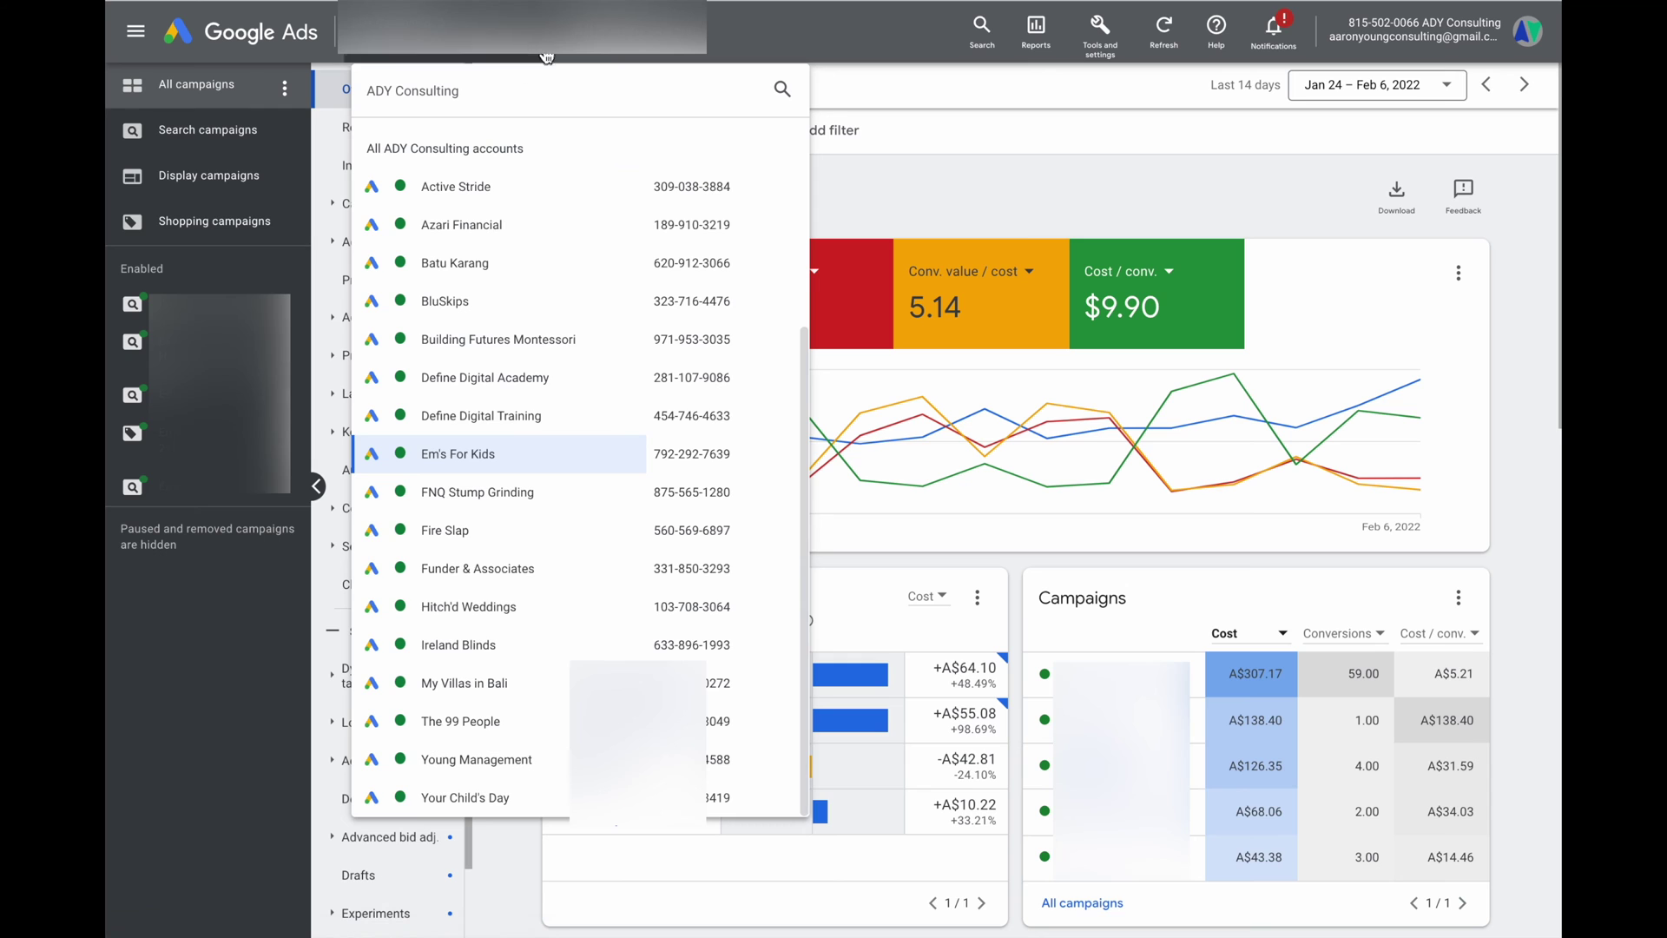
left_click(774, 50)
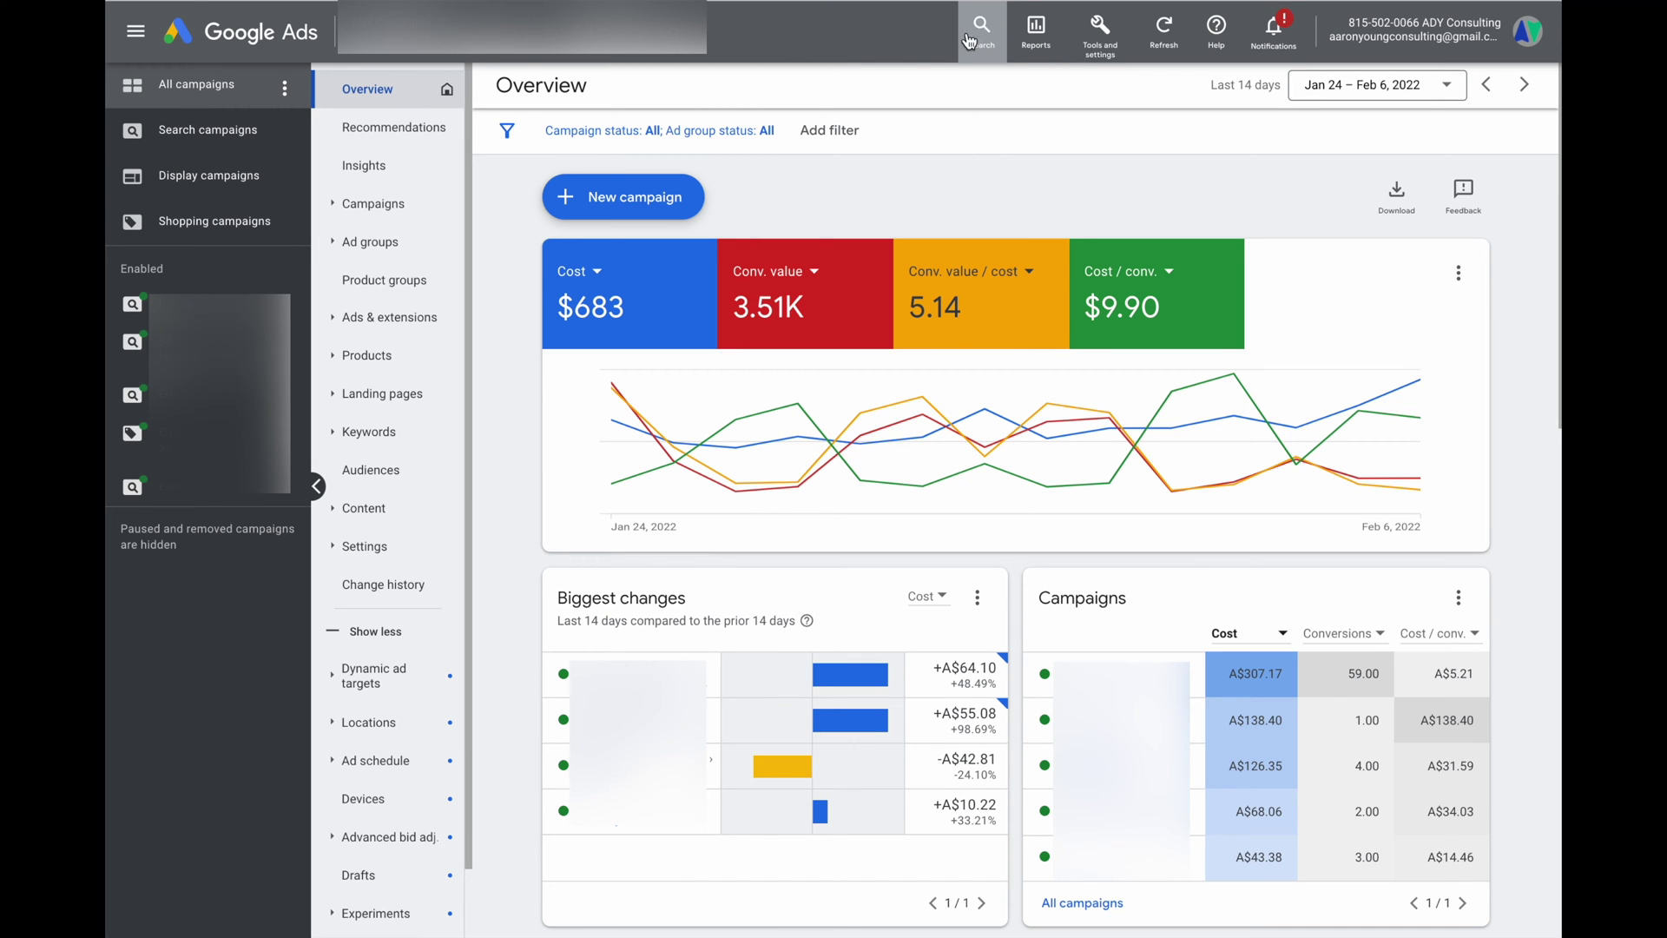
left_click(1034, 33)
left_click(891, 49)
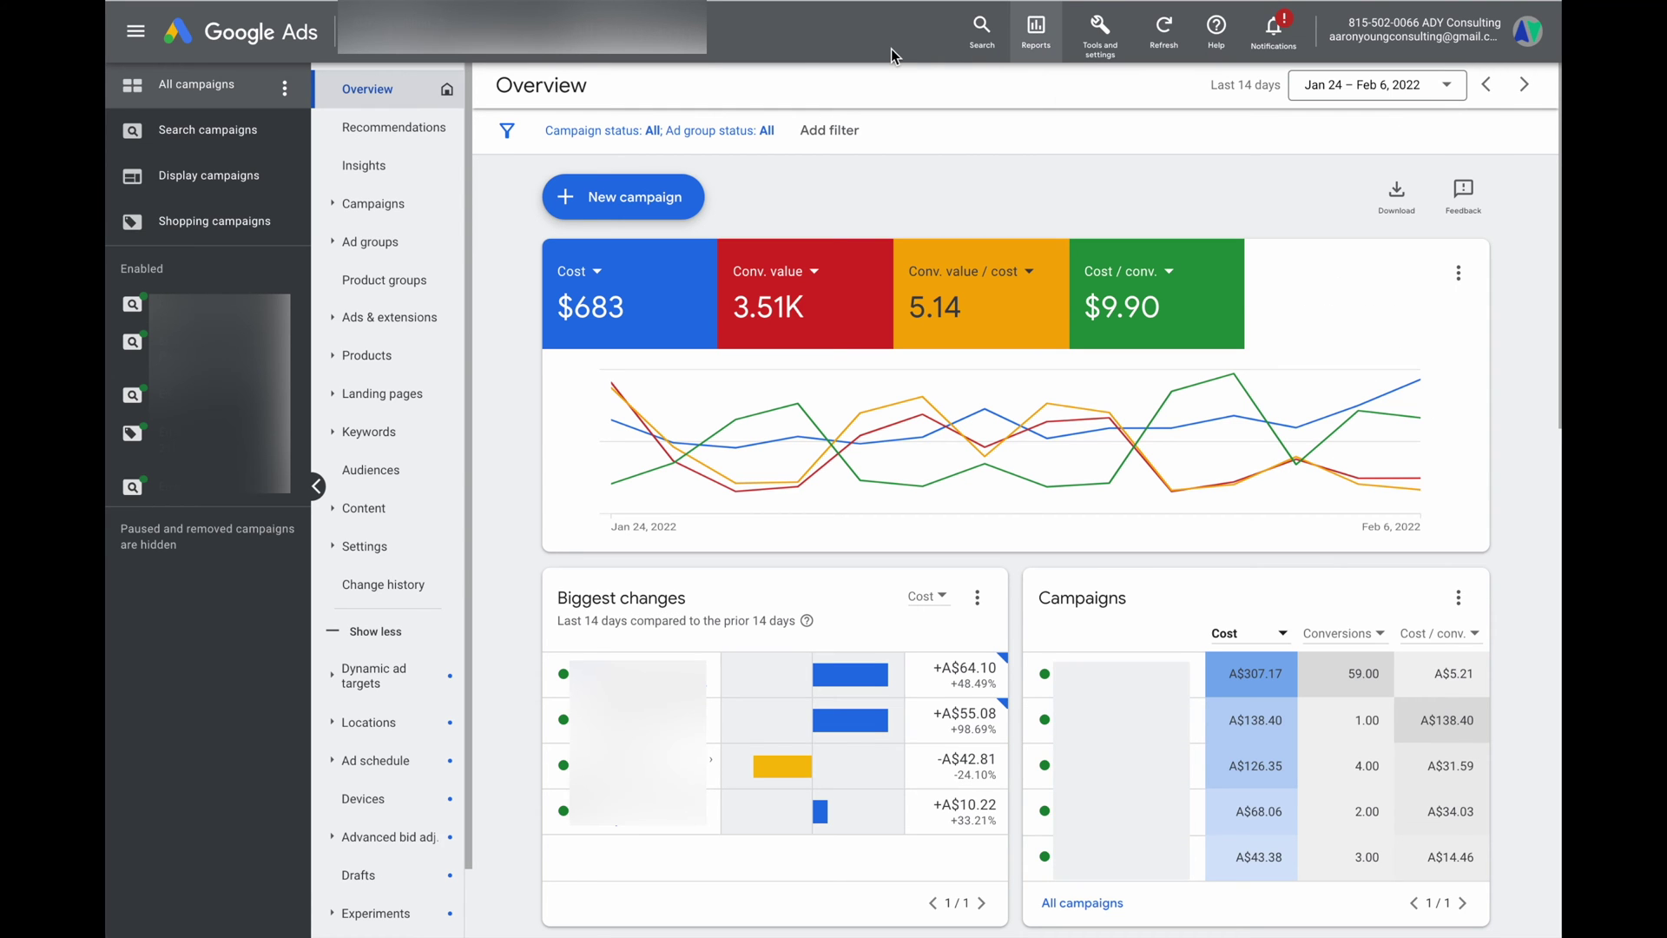
left_click(1052, 50)
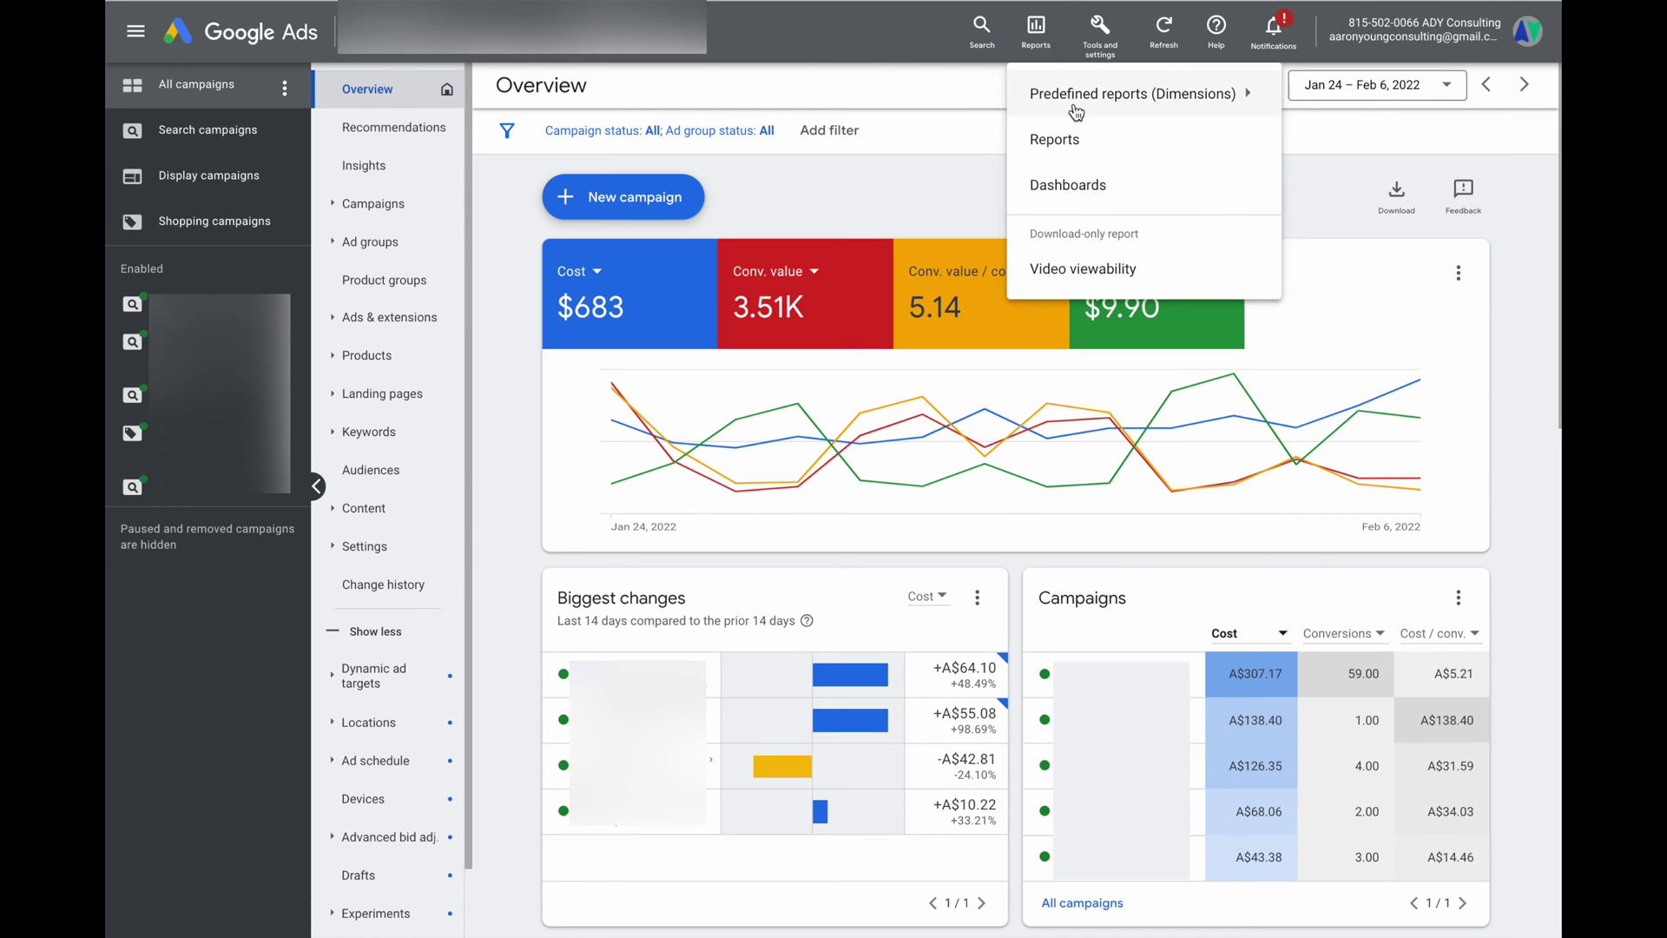
mouse_move(1076, 111)
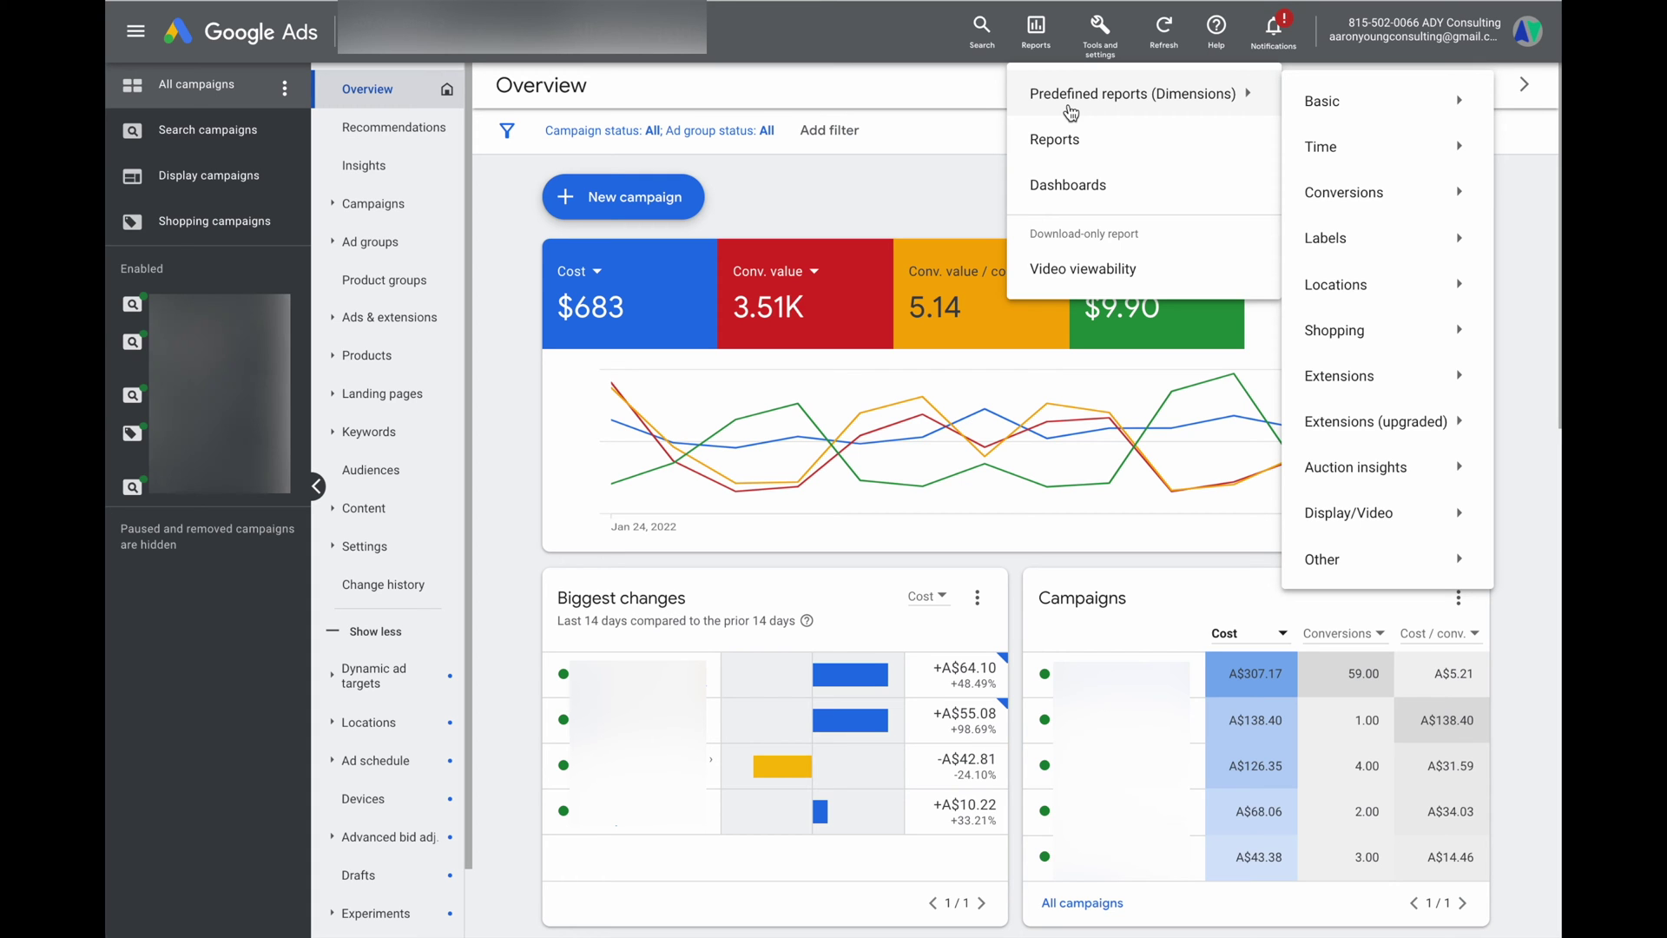
mouse_move(1321, 106)
mouse_move(1359, 378)
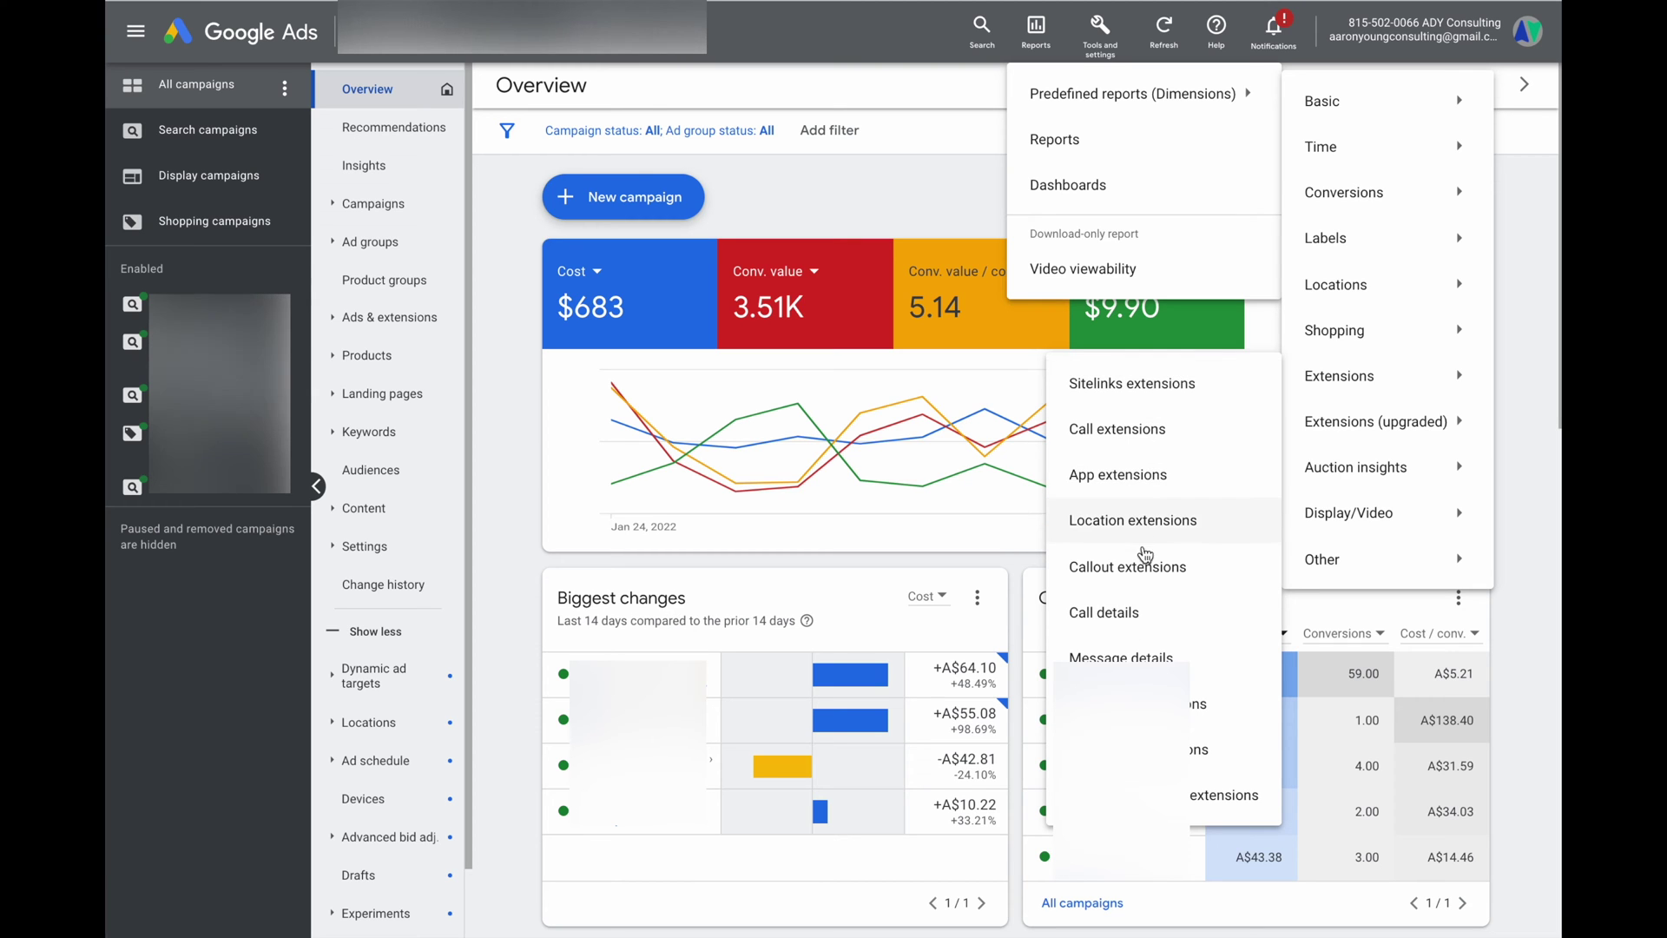
Open the Sitelinks extensions report and add the All conv. column found by searching 'con'.
left_click(1125, 396)
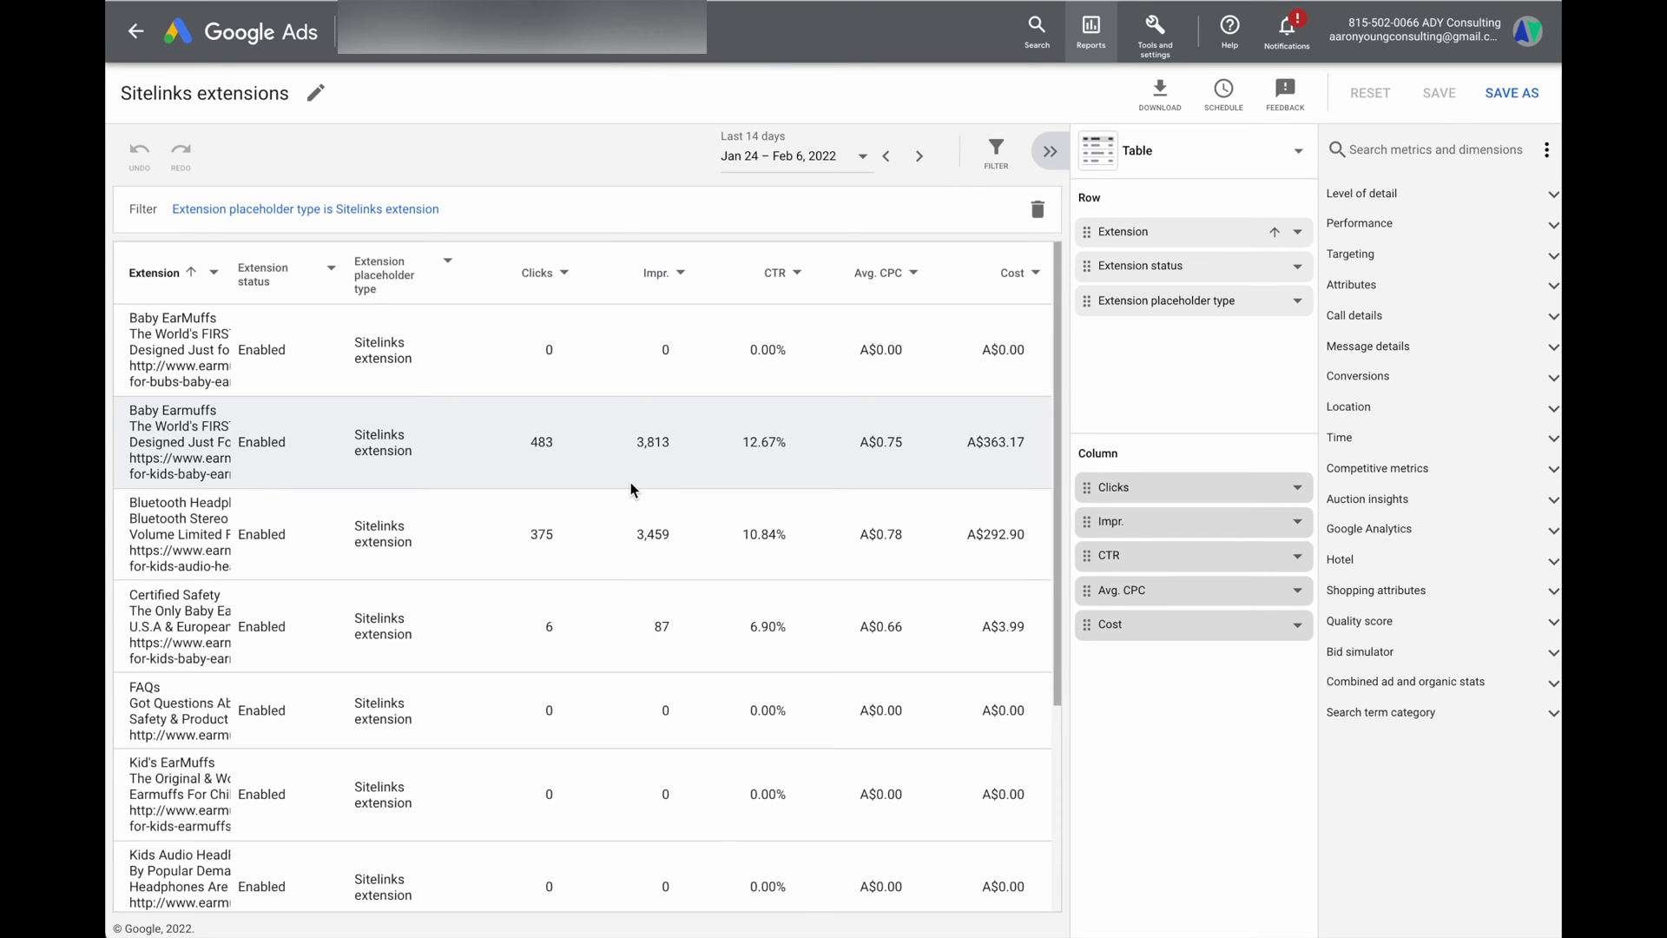
scroll(631, 489, "down", 1)
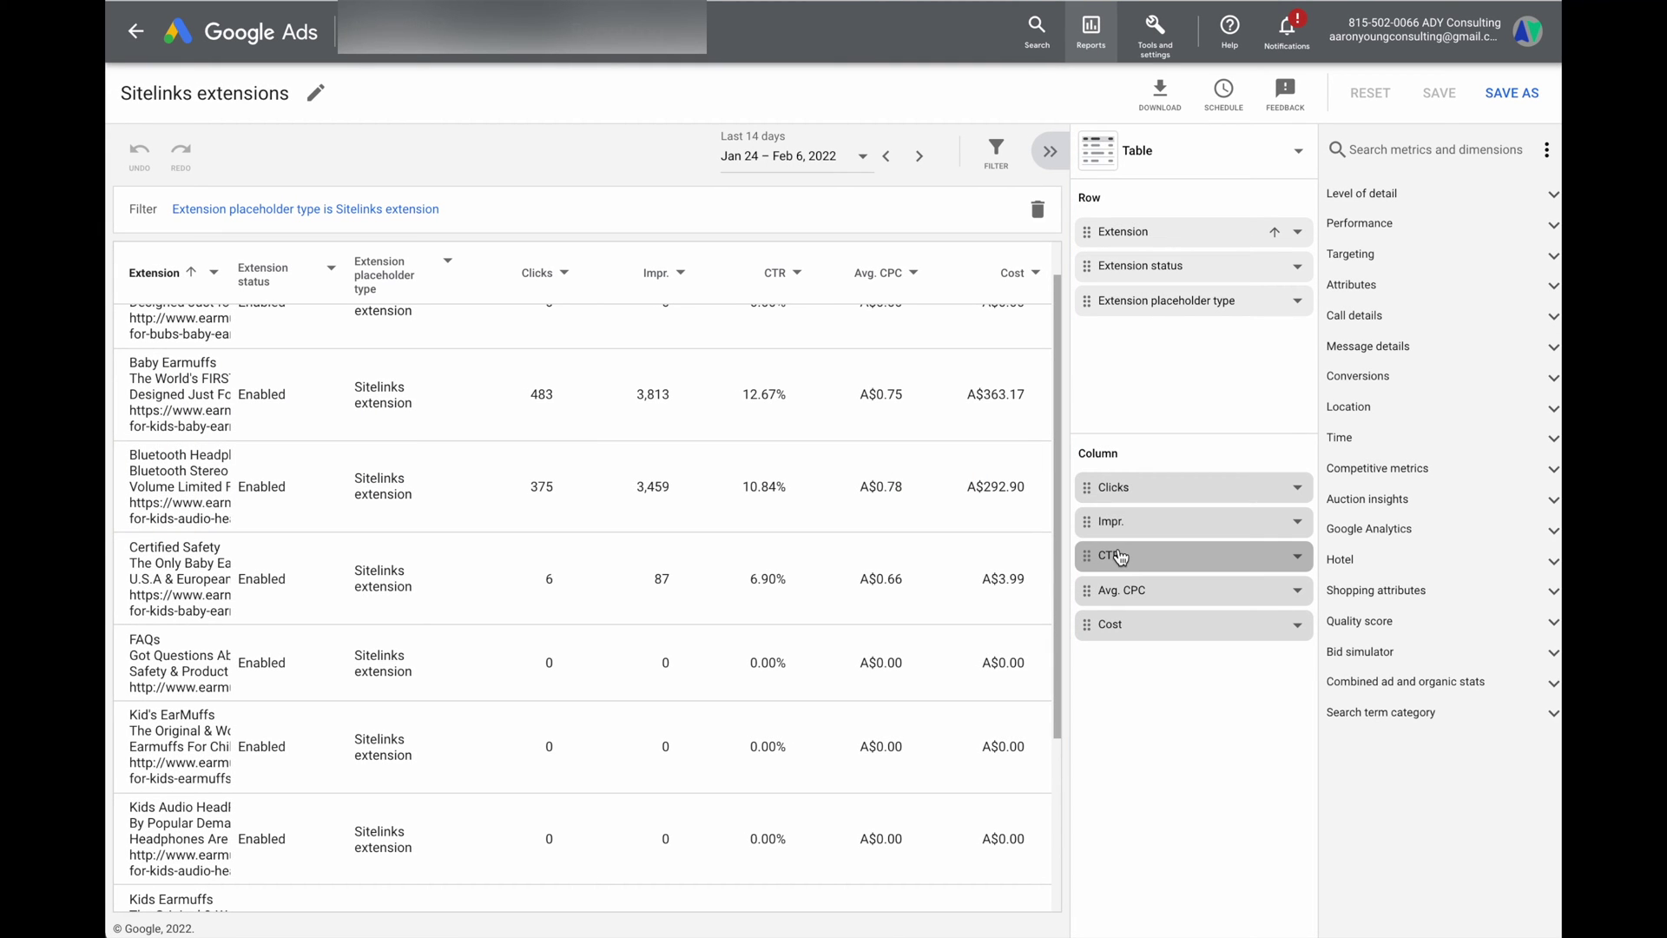
left_click(1336, 151)
type("con")
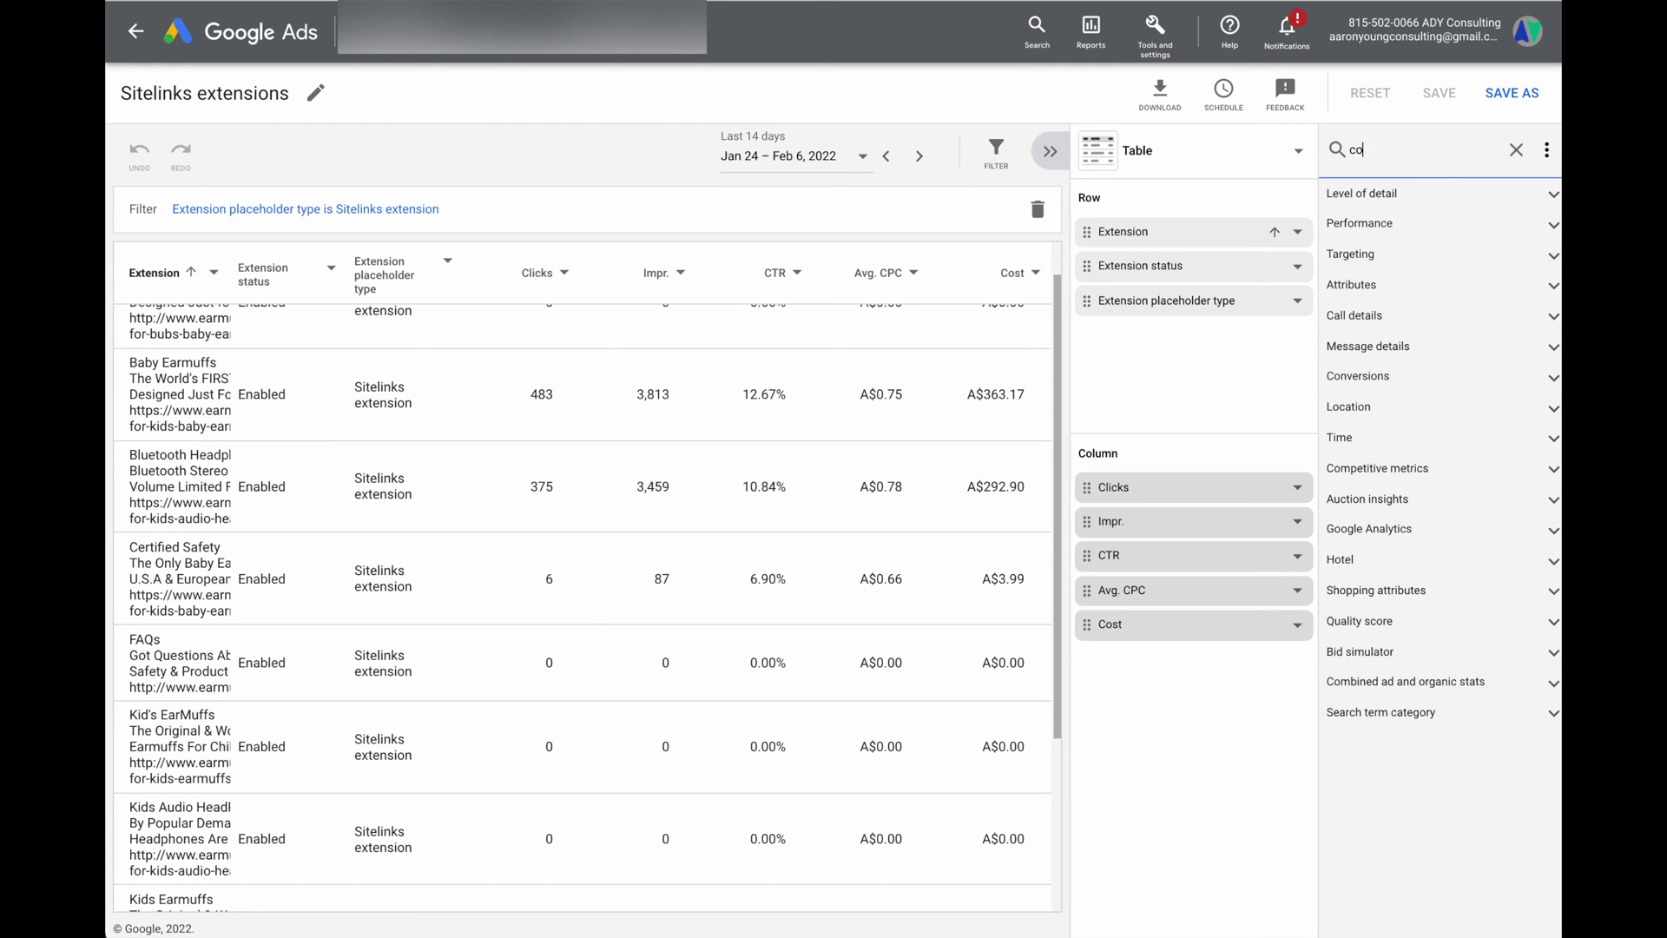
left_click(1368, 192)
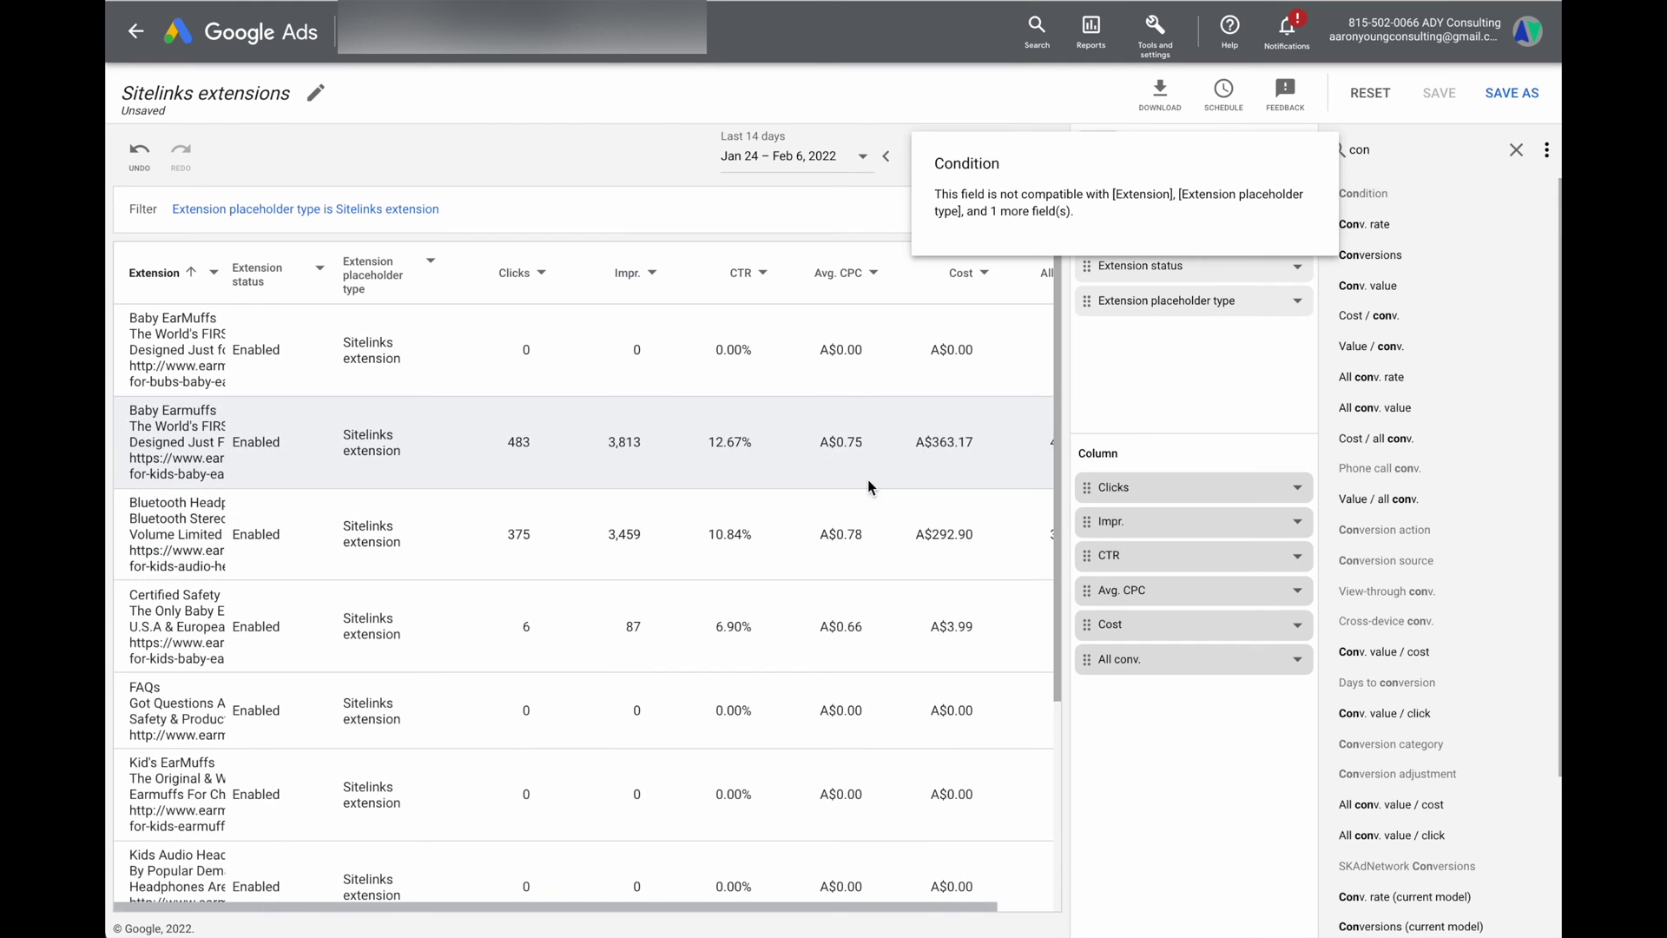
scroll(1007, 390, "down", 1)
scroll(1003, 543, "down", 1)
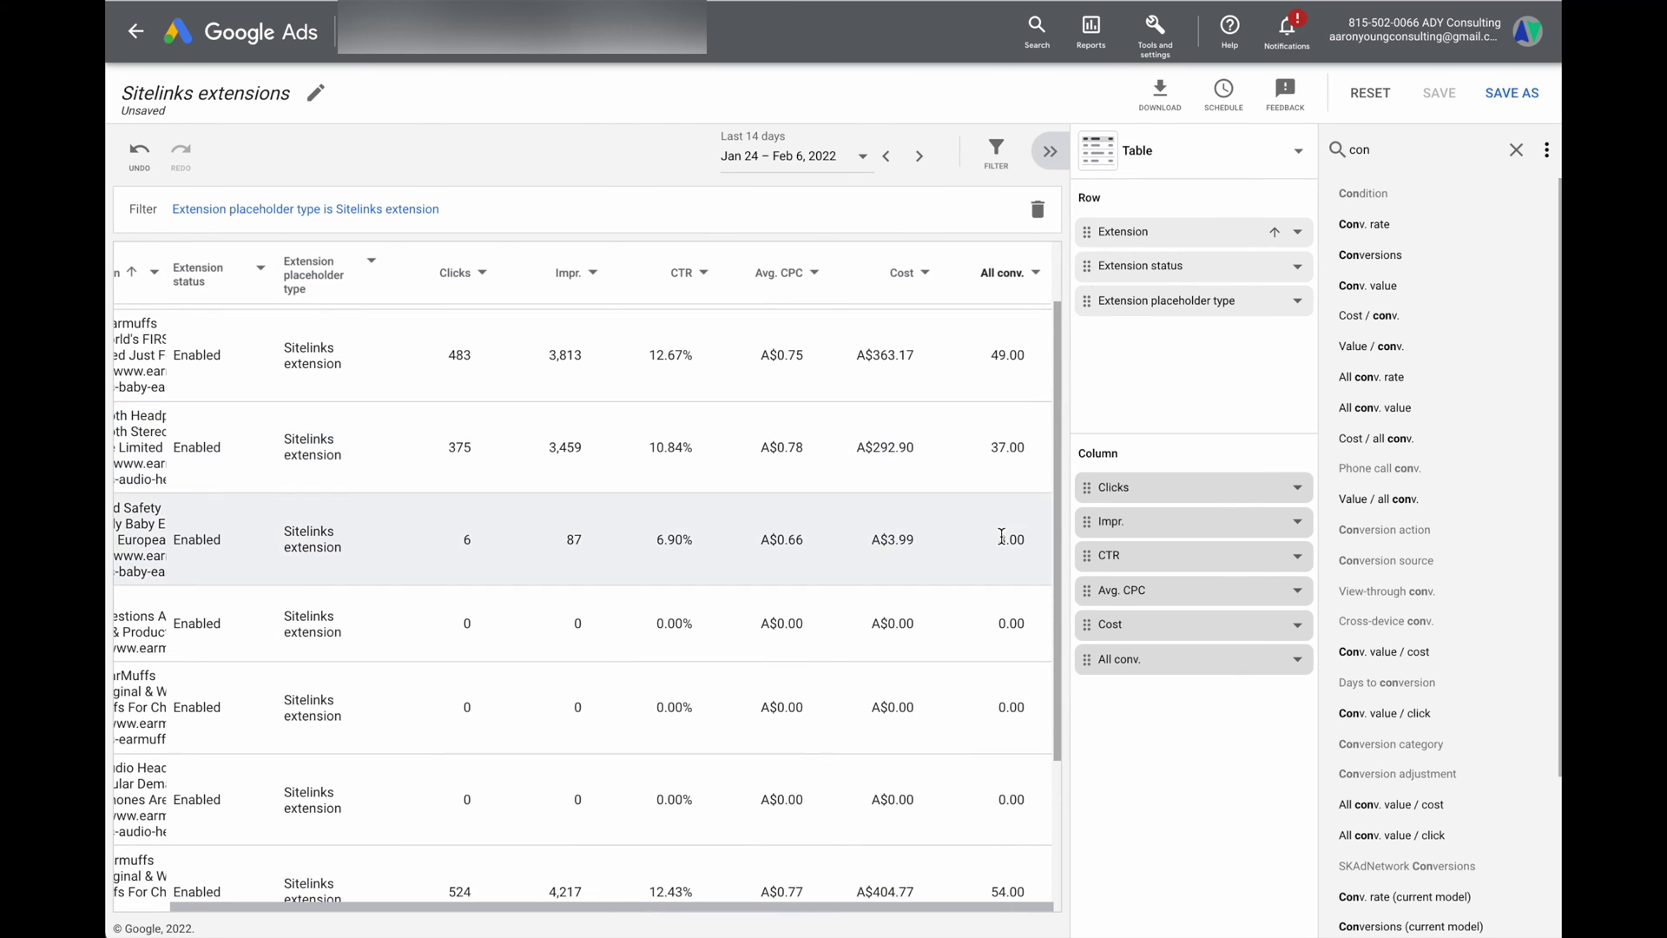
left_click(1093, 38)
mouse_move(1111, 84)
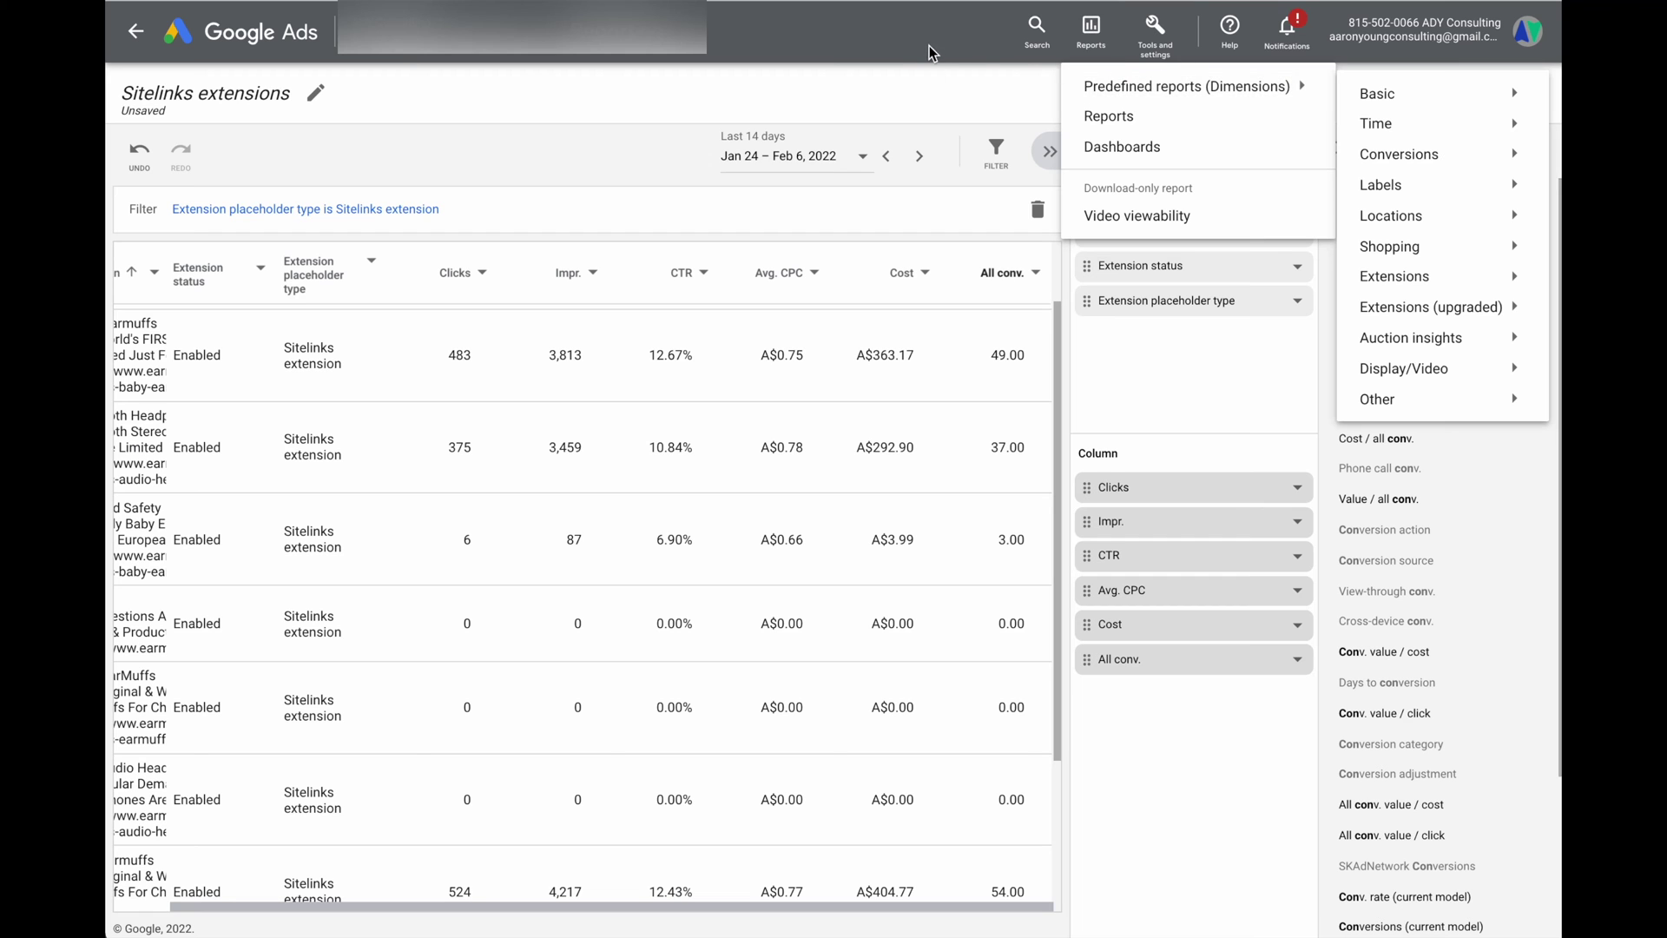
Close the Reports menu and bring up the Tools and settings mega-menu.
left_click(1119, 50)
left_click(1152, 45)
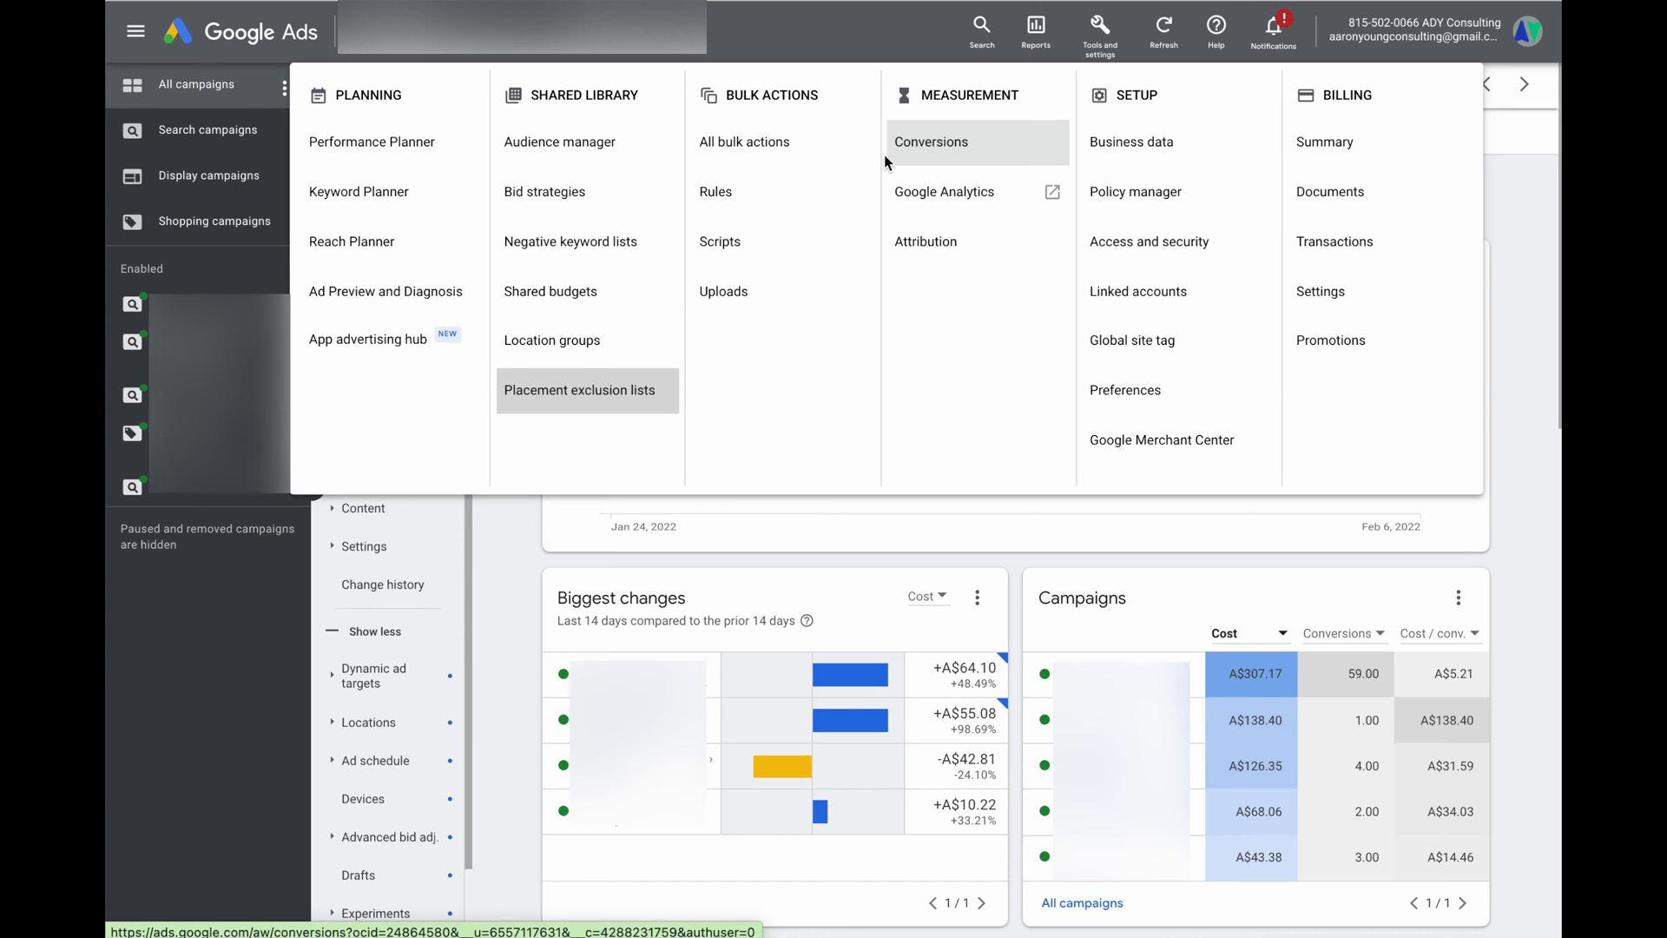
Go to Tools and settings > Measurement > Conversions to review conversion tracking.
left_click(1094, 47)
left_click(1097, 39)
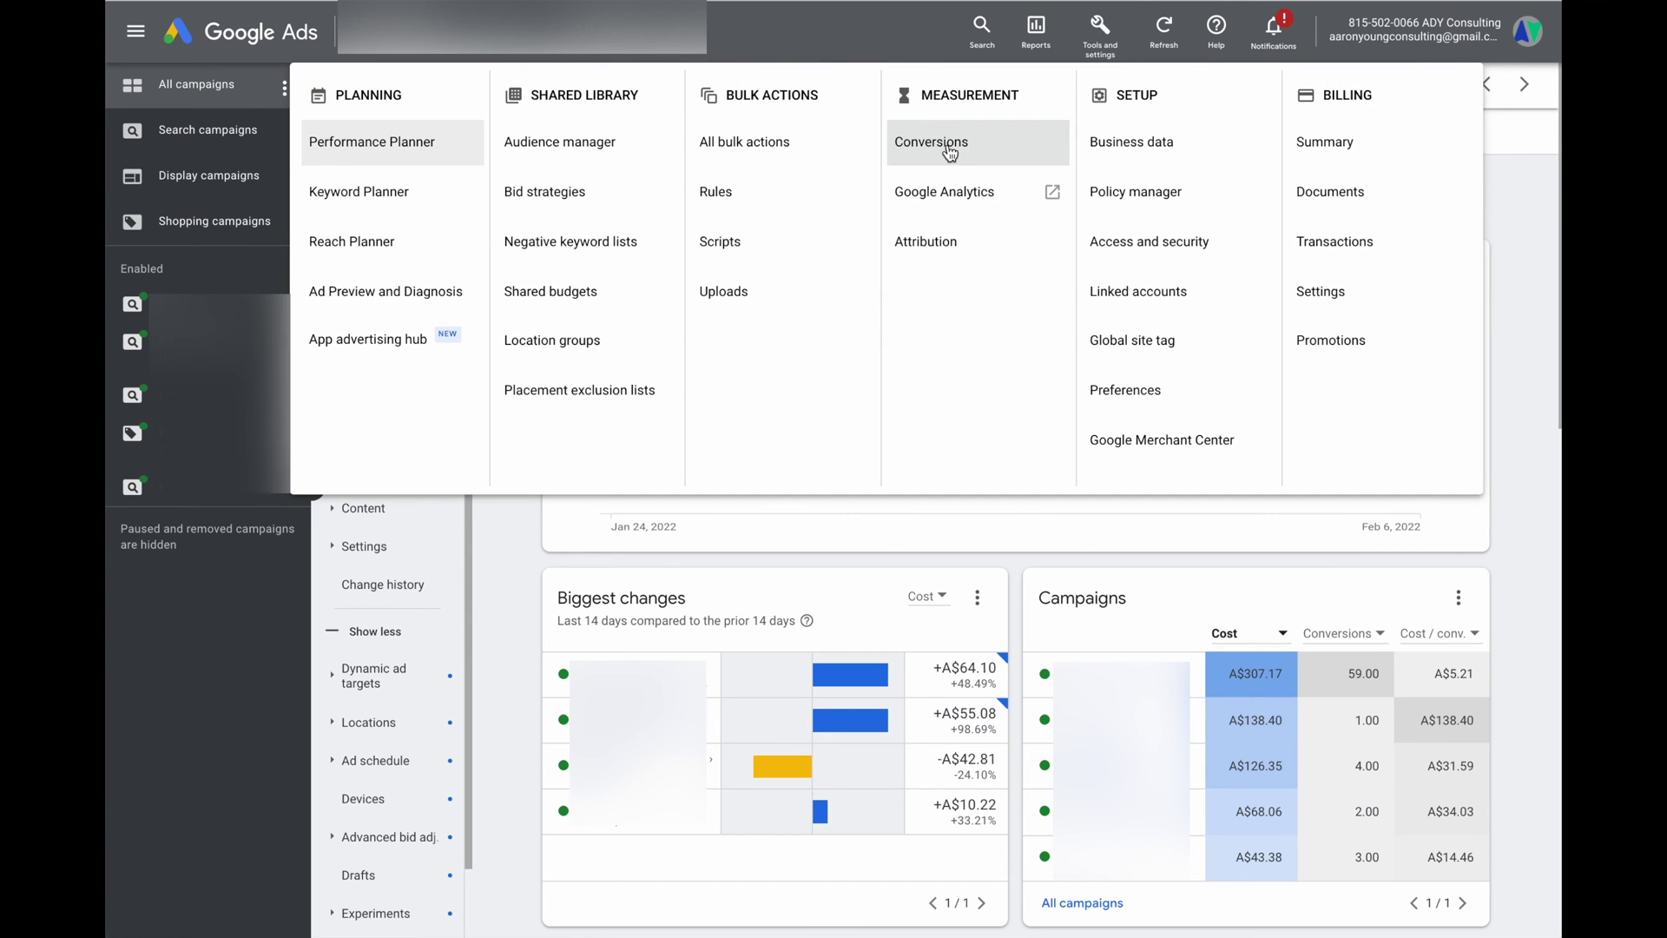
left_click(943, 141)
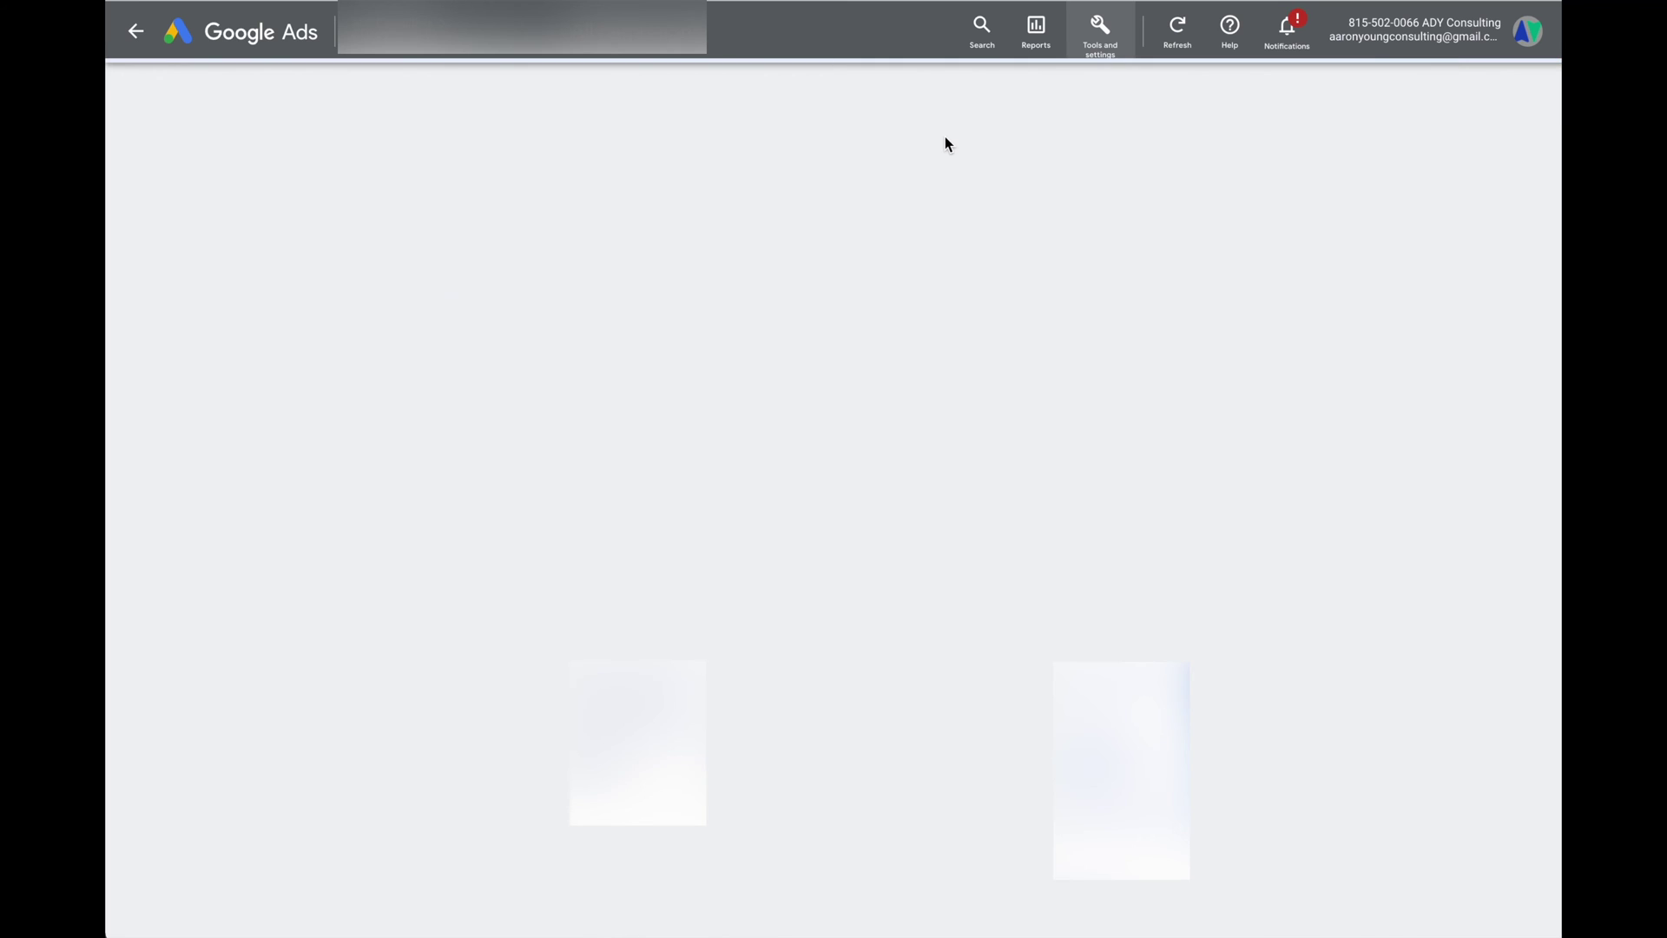
left_click(1100, 35)
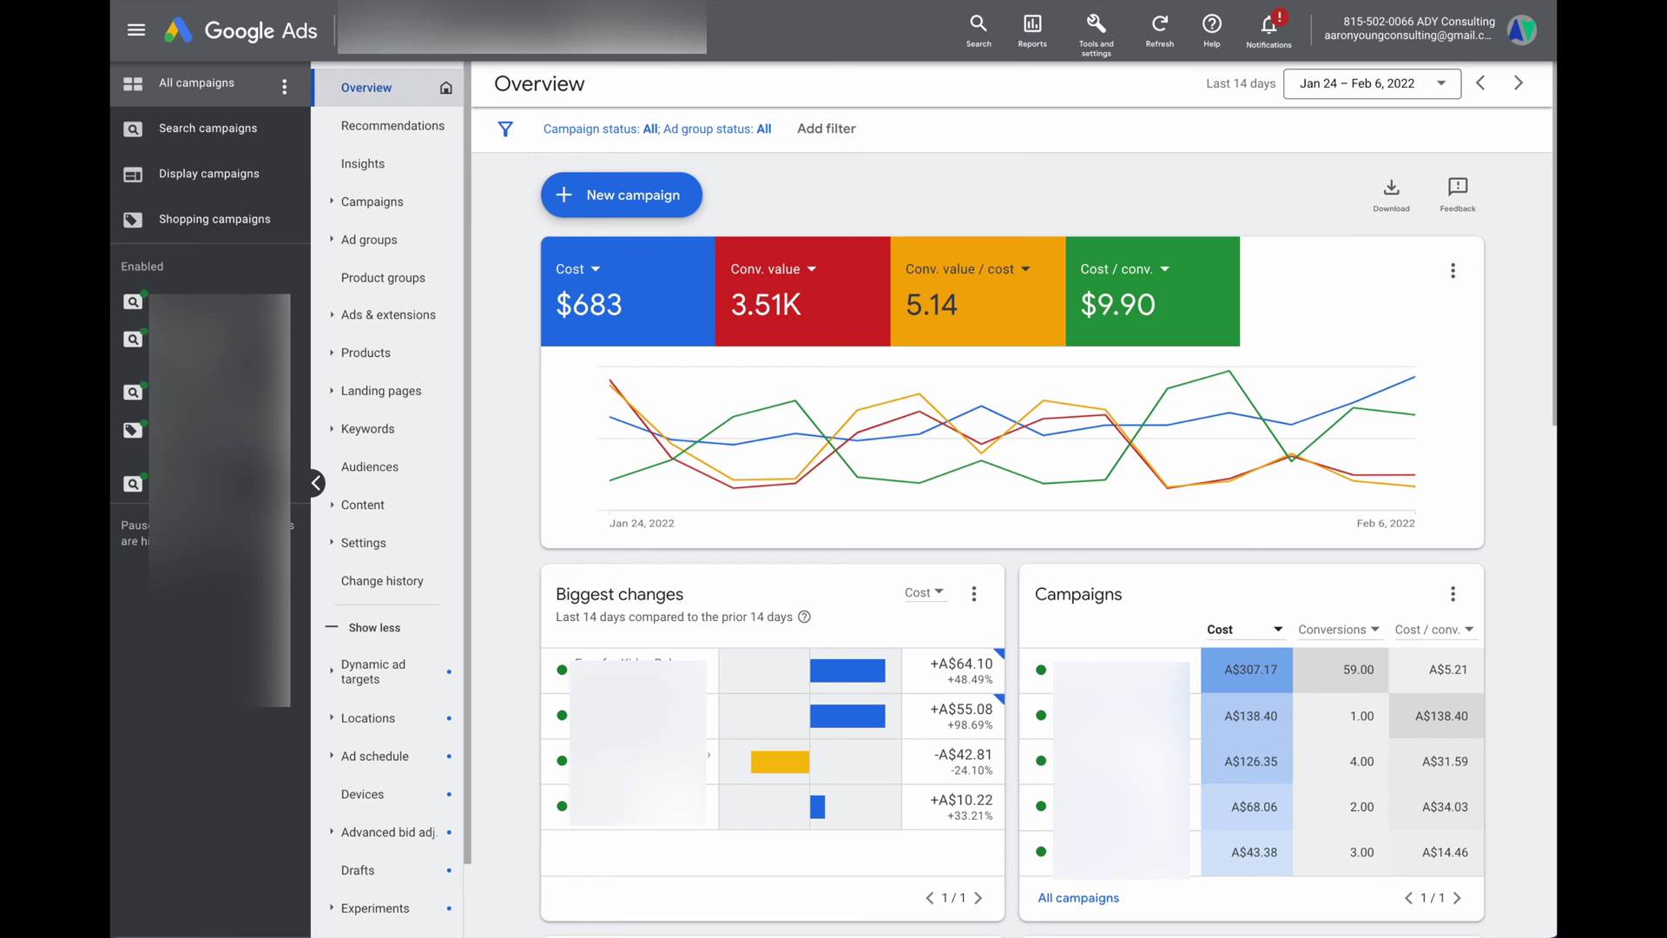
Show only Search campaigns, switching the CTR tile to Cost and Cost / conv. to Conv. rate.
left_click(192, 149)
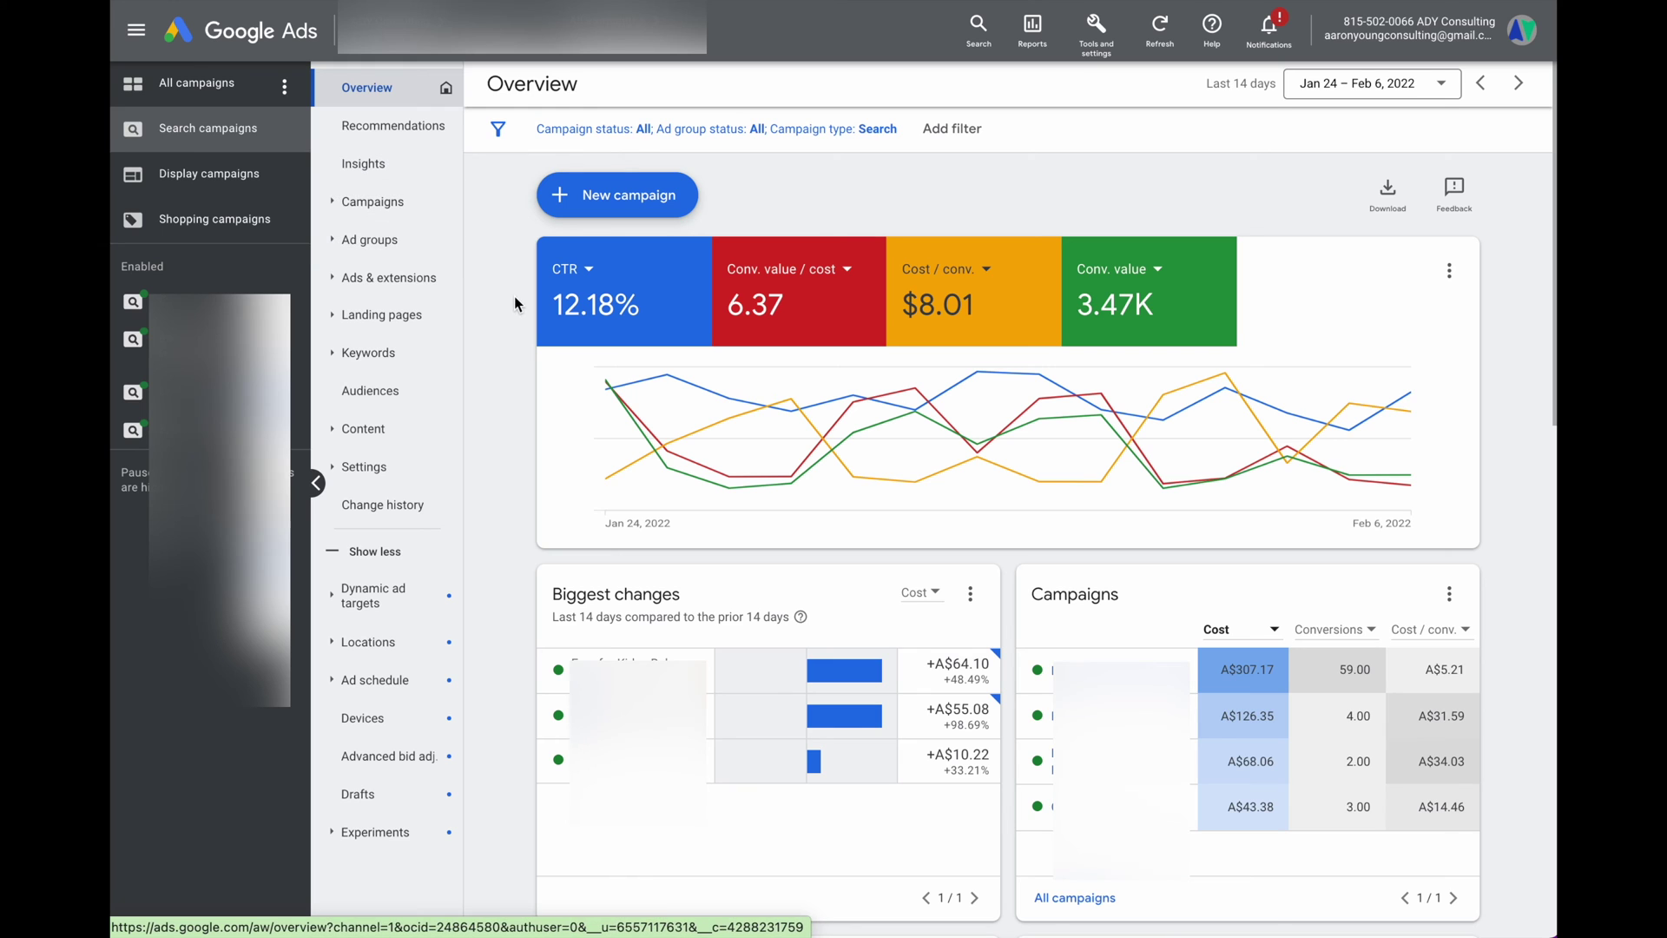
left_click(565, 272)
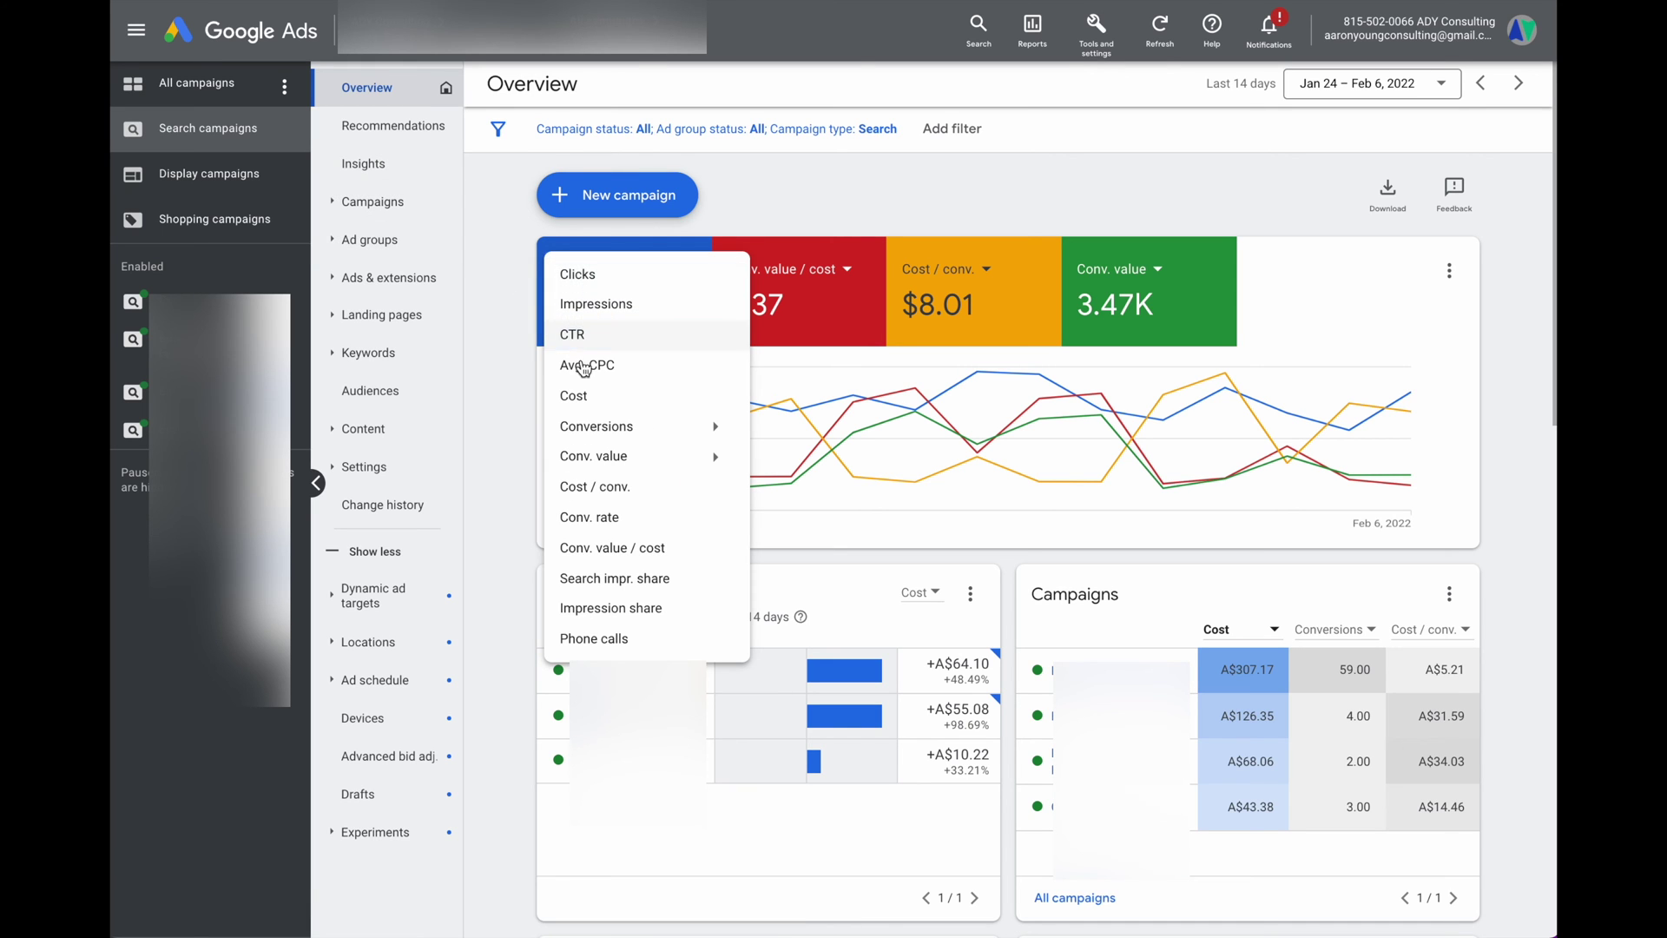
left_click(584, 397)
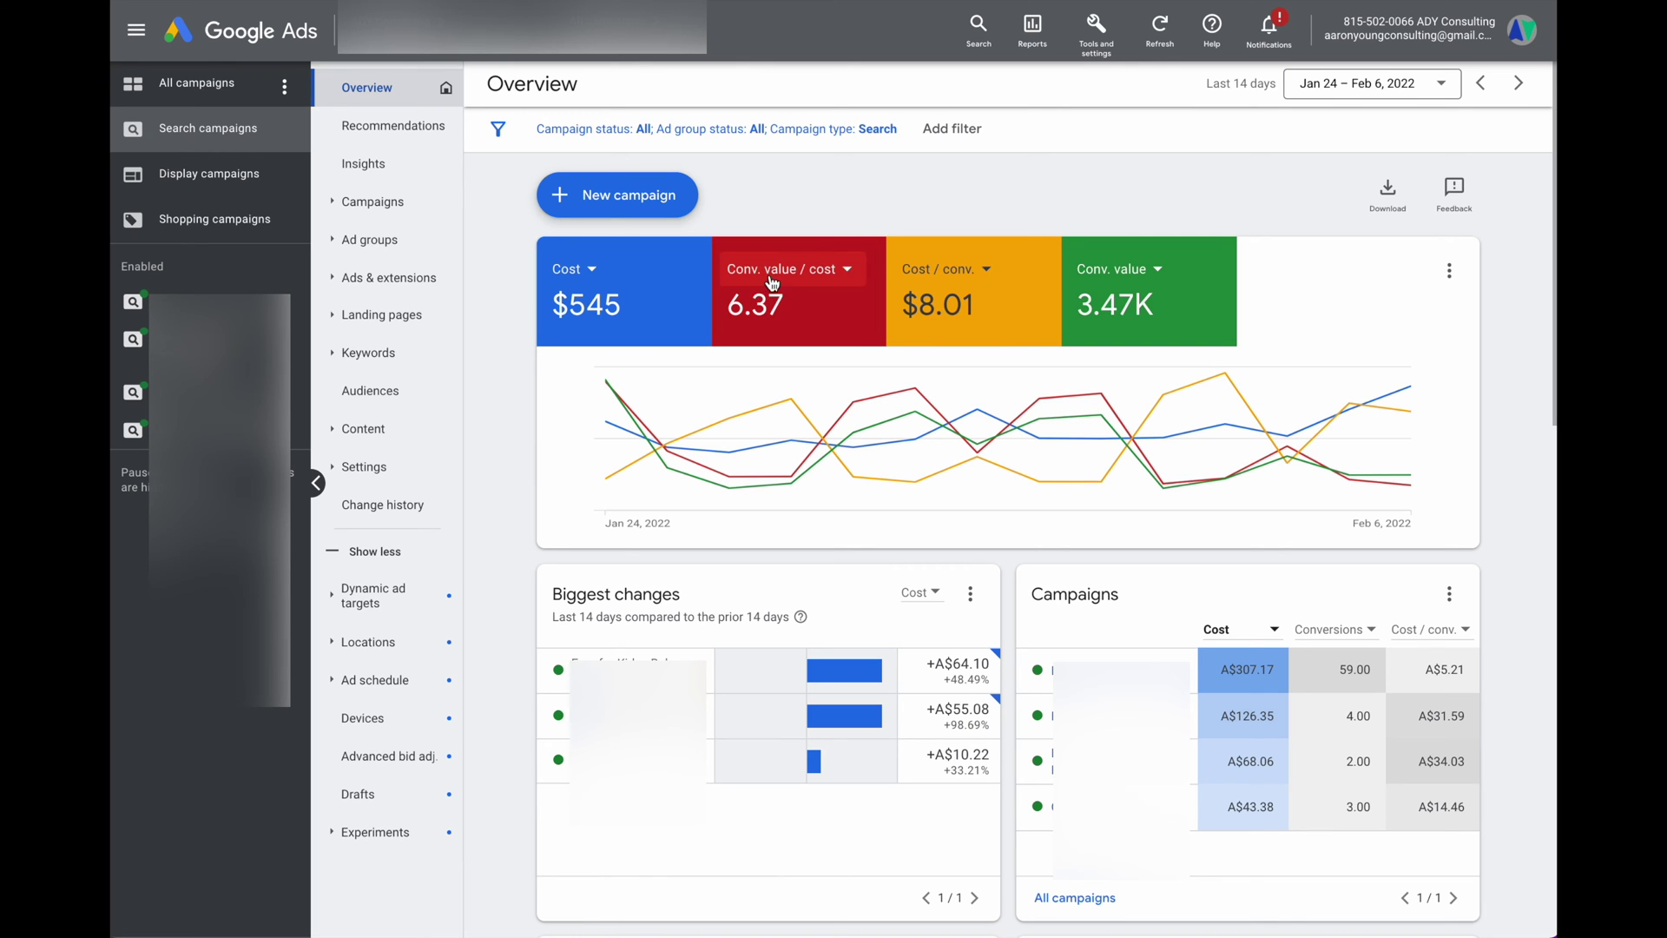
left_click(985, 282)
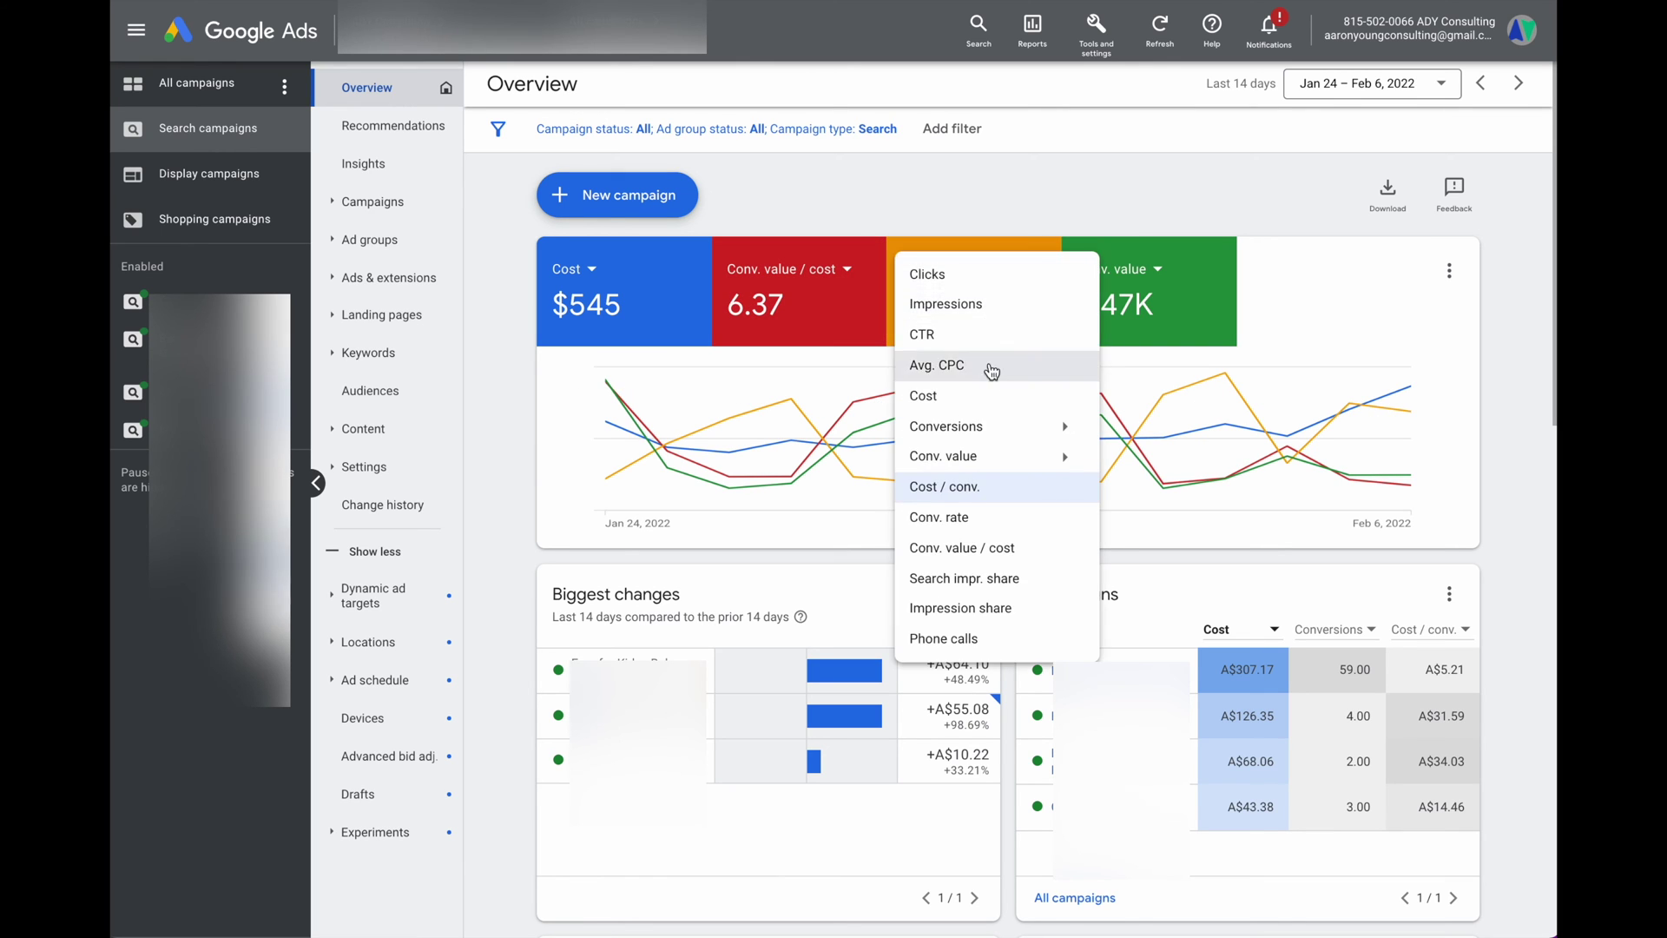
left_click(961, 486)
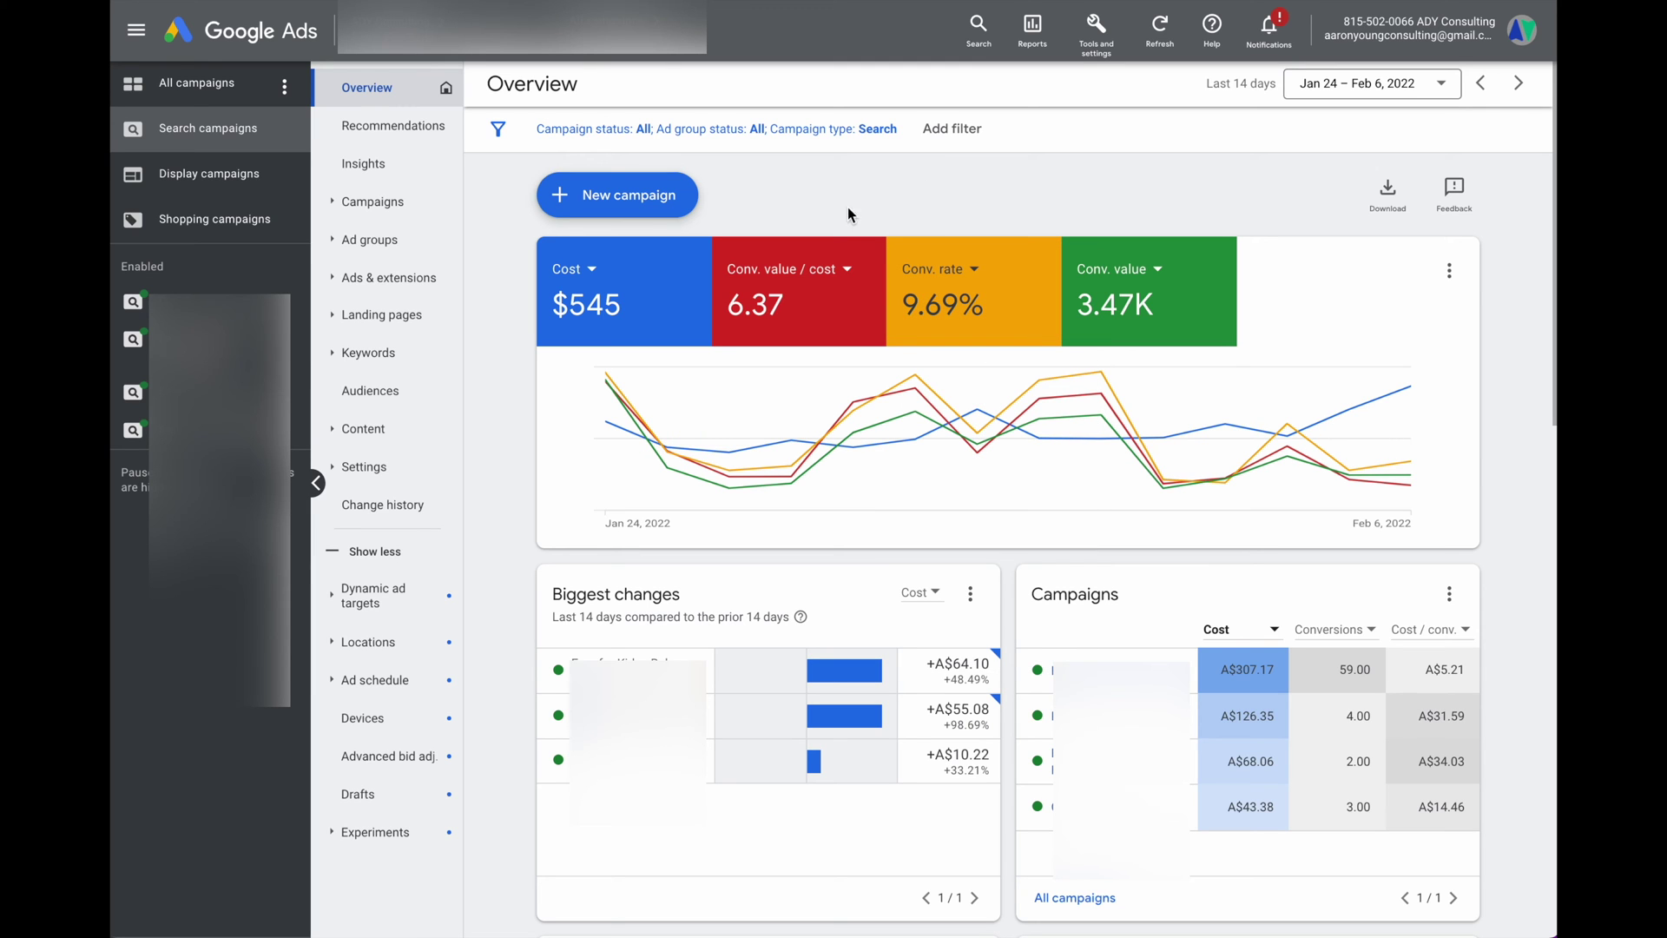
Compare the last 14 days with the previous period, then view the Competitor Campaign overview (3.00 conversions, $14.46 cost/conv).
left_click(1354, 85)
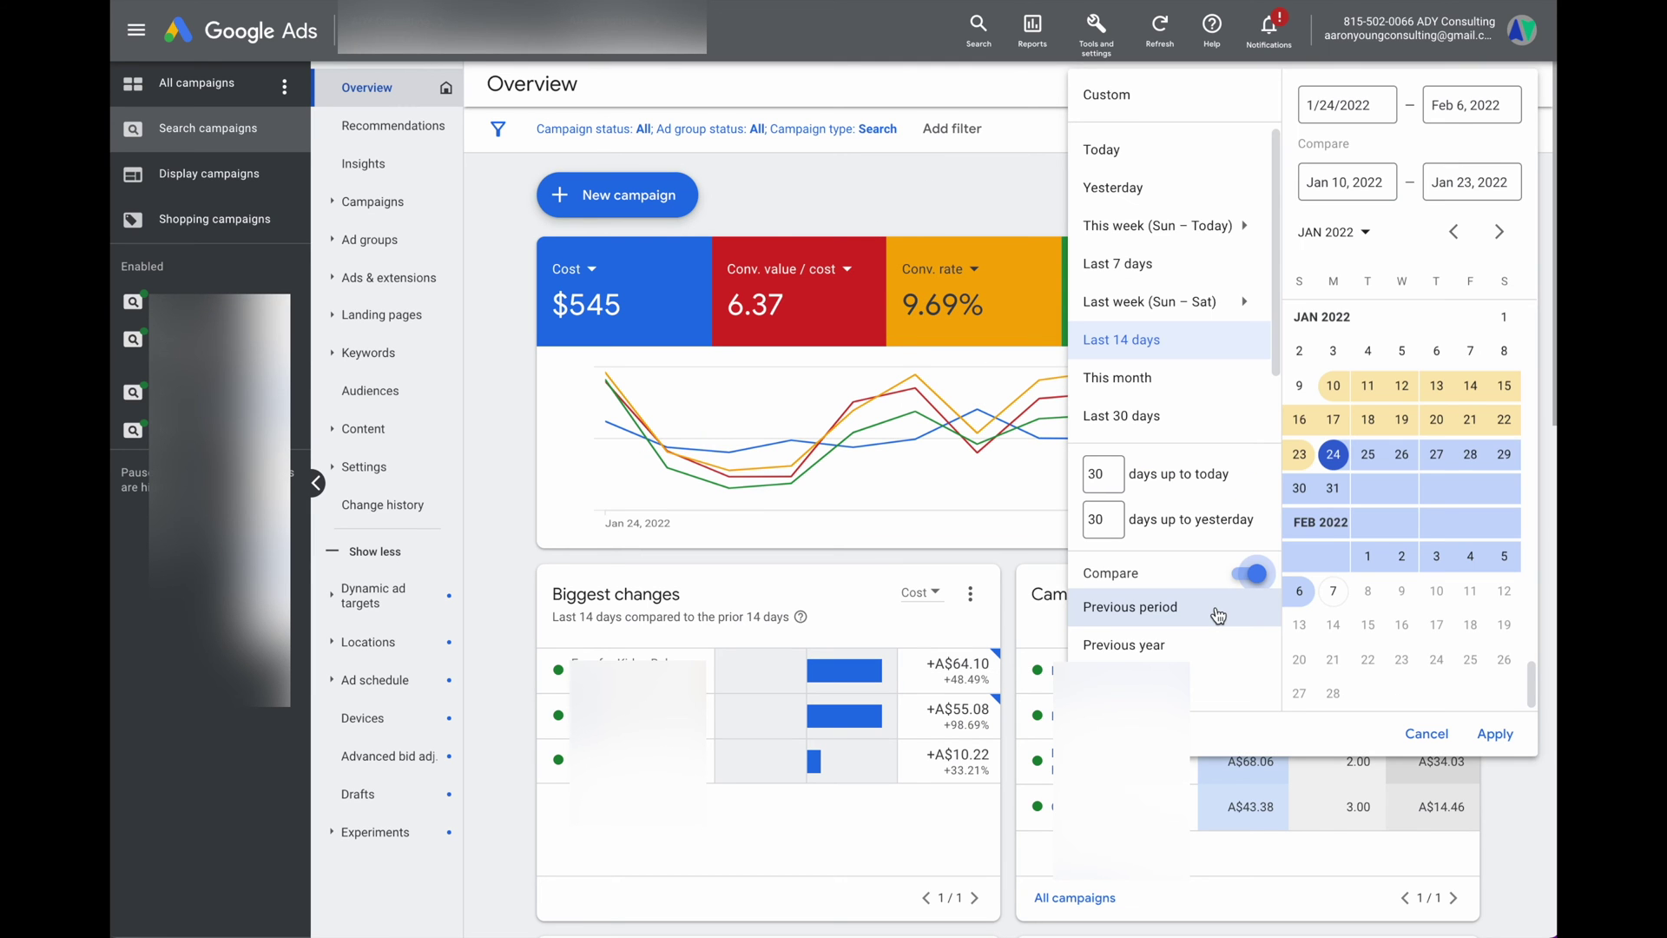
left_click(1494, 733)
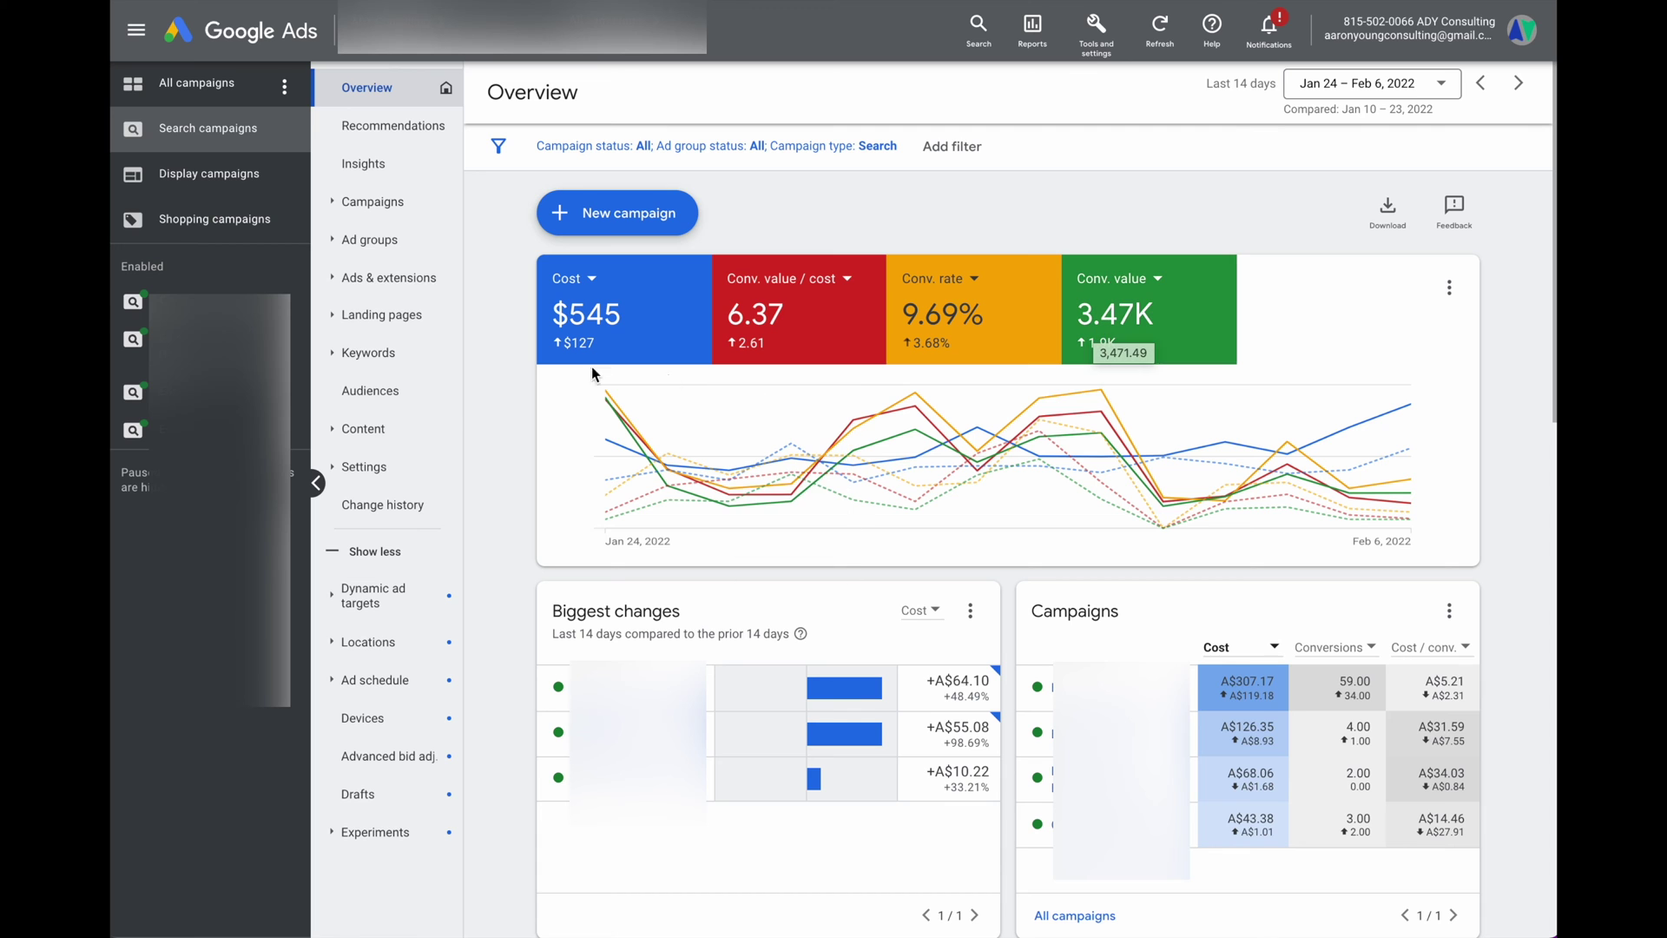
left_click(144, 302)
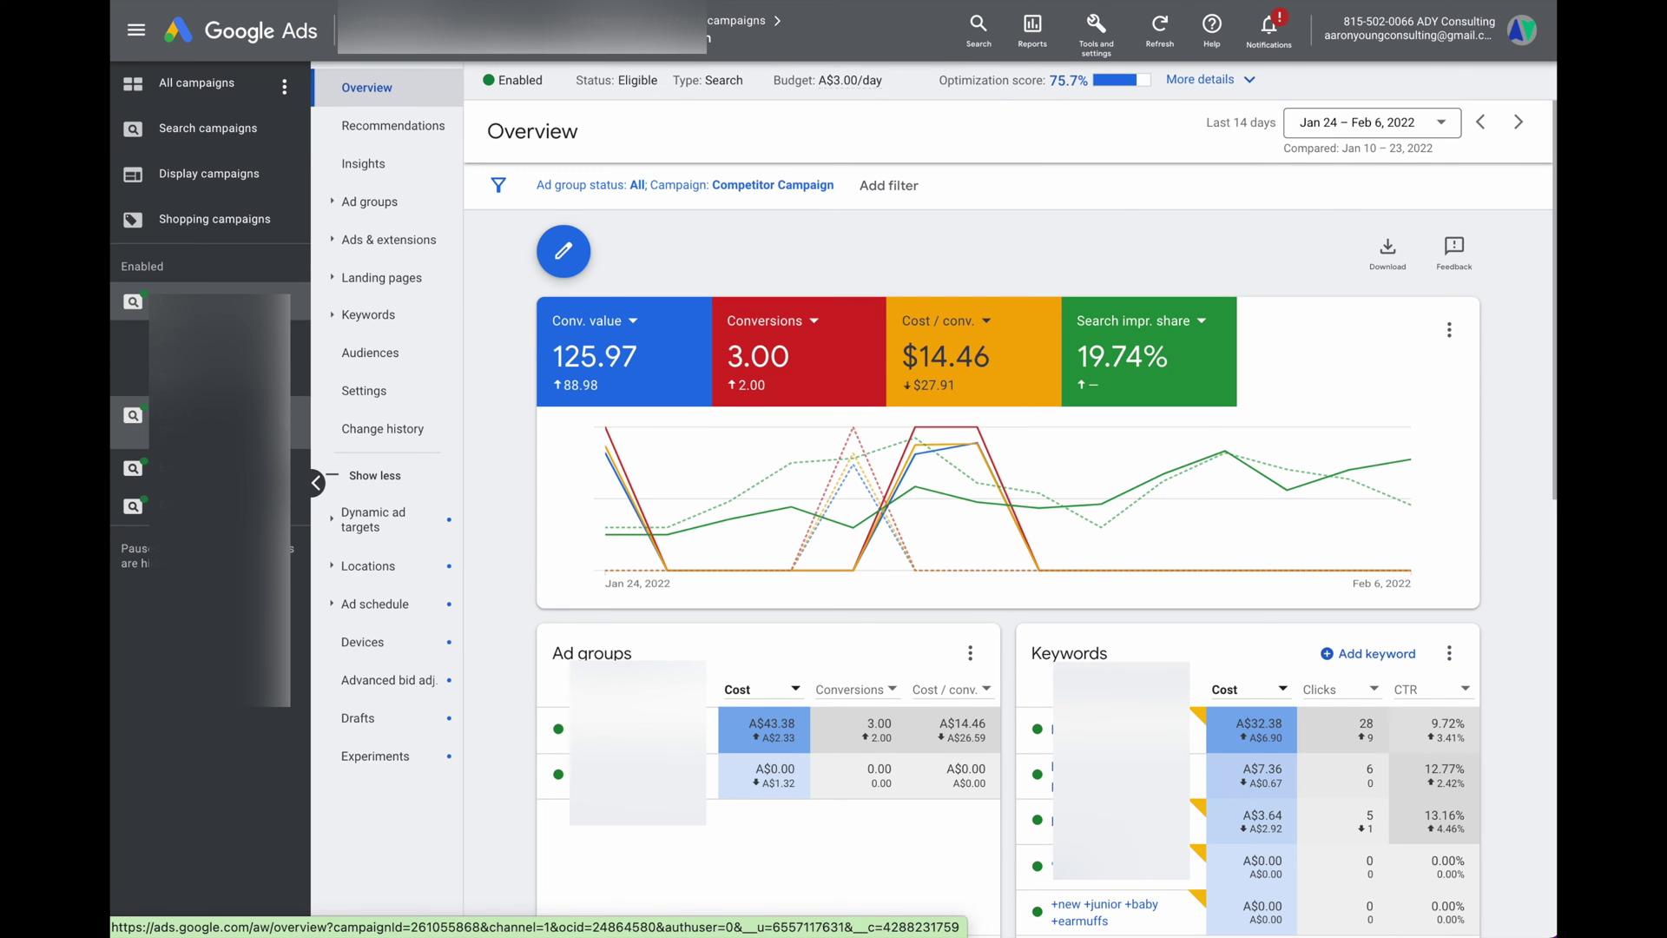
Browse three campaign overviews, ending on Ems for Kids - Baby (59.00 conversions, $5.21 cost/conv).
left_click(143, 422)
left_click(143, 506)
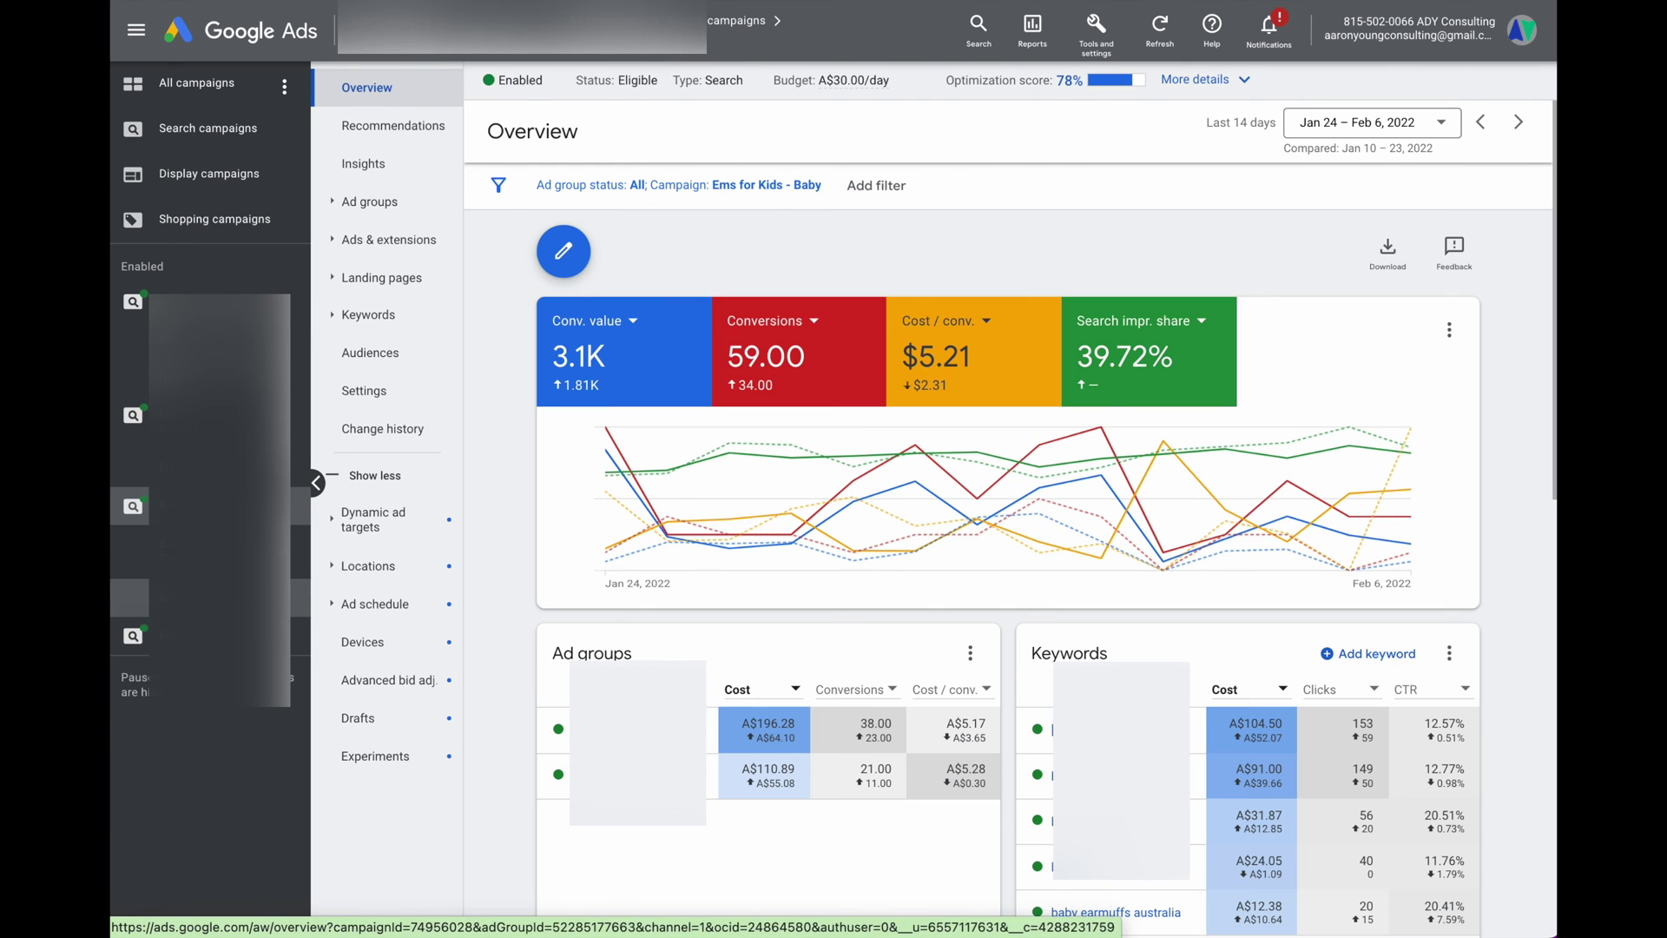
left_click(143, 636)
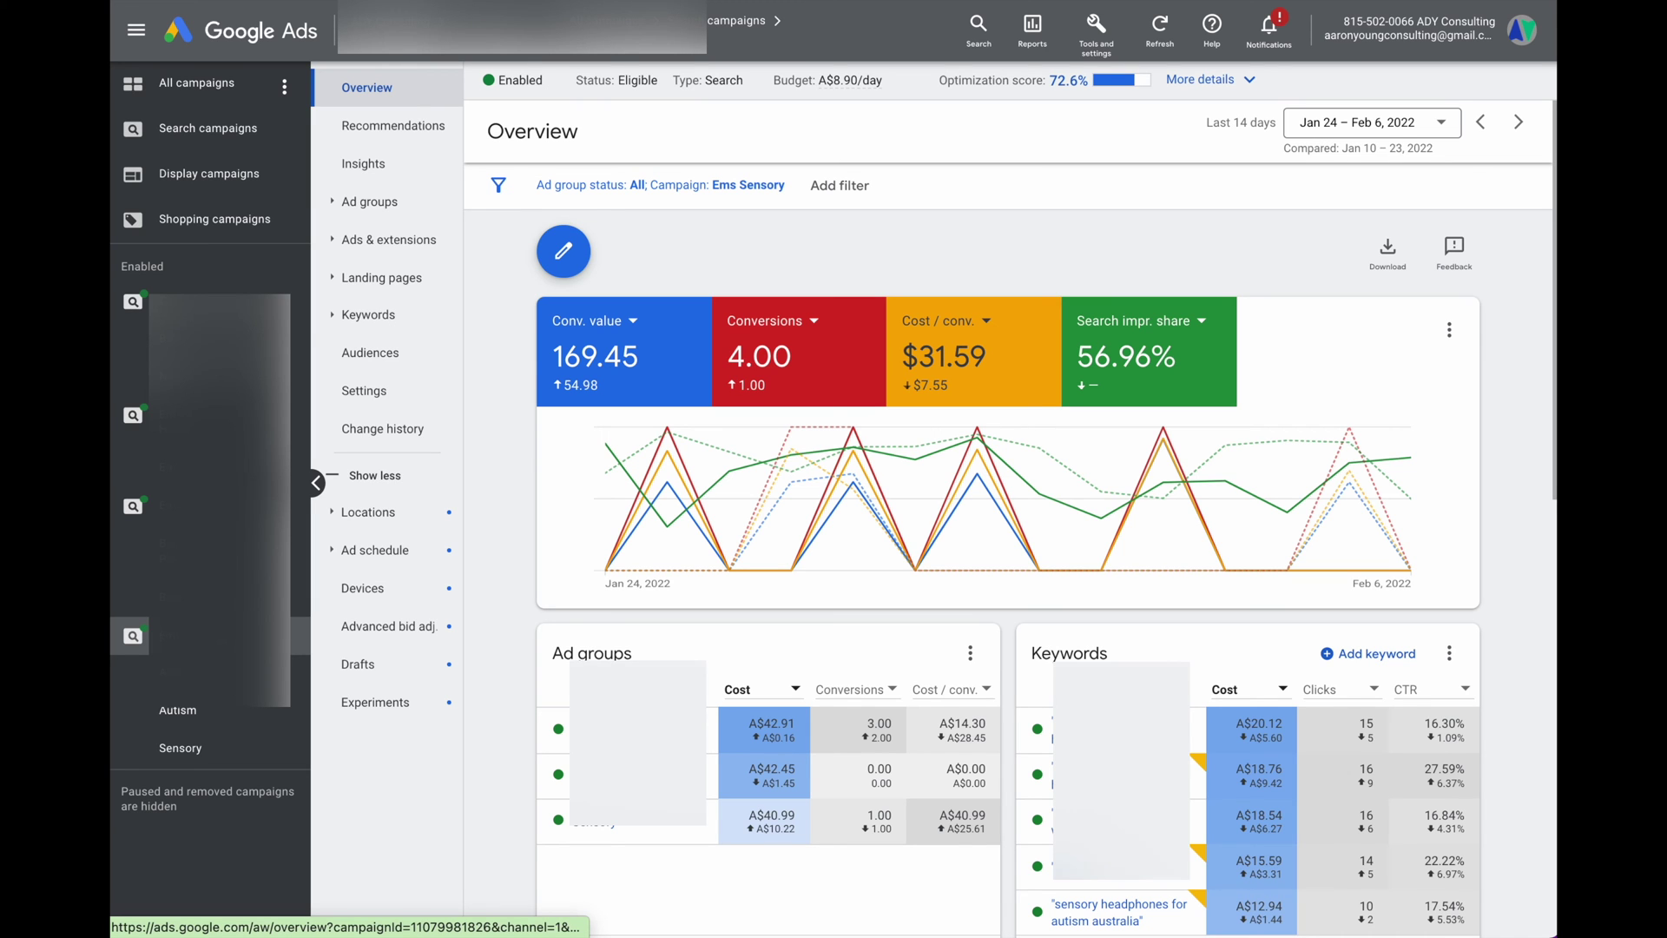
left_click(143, 507)
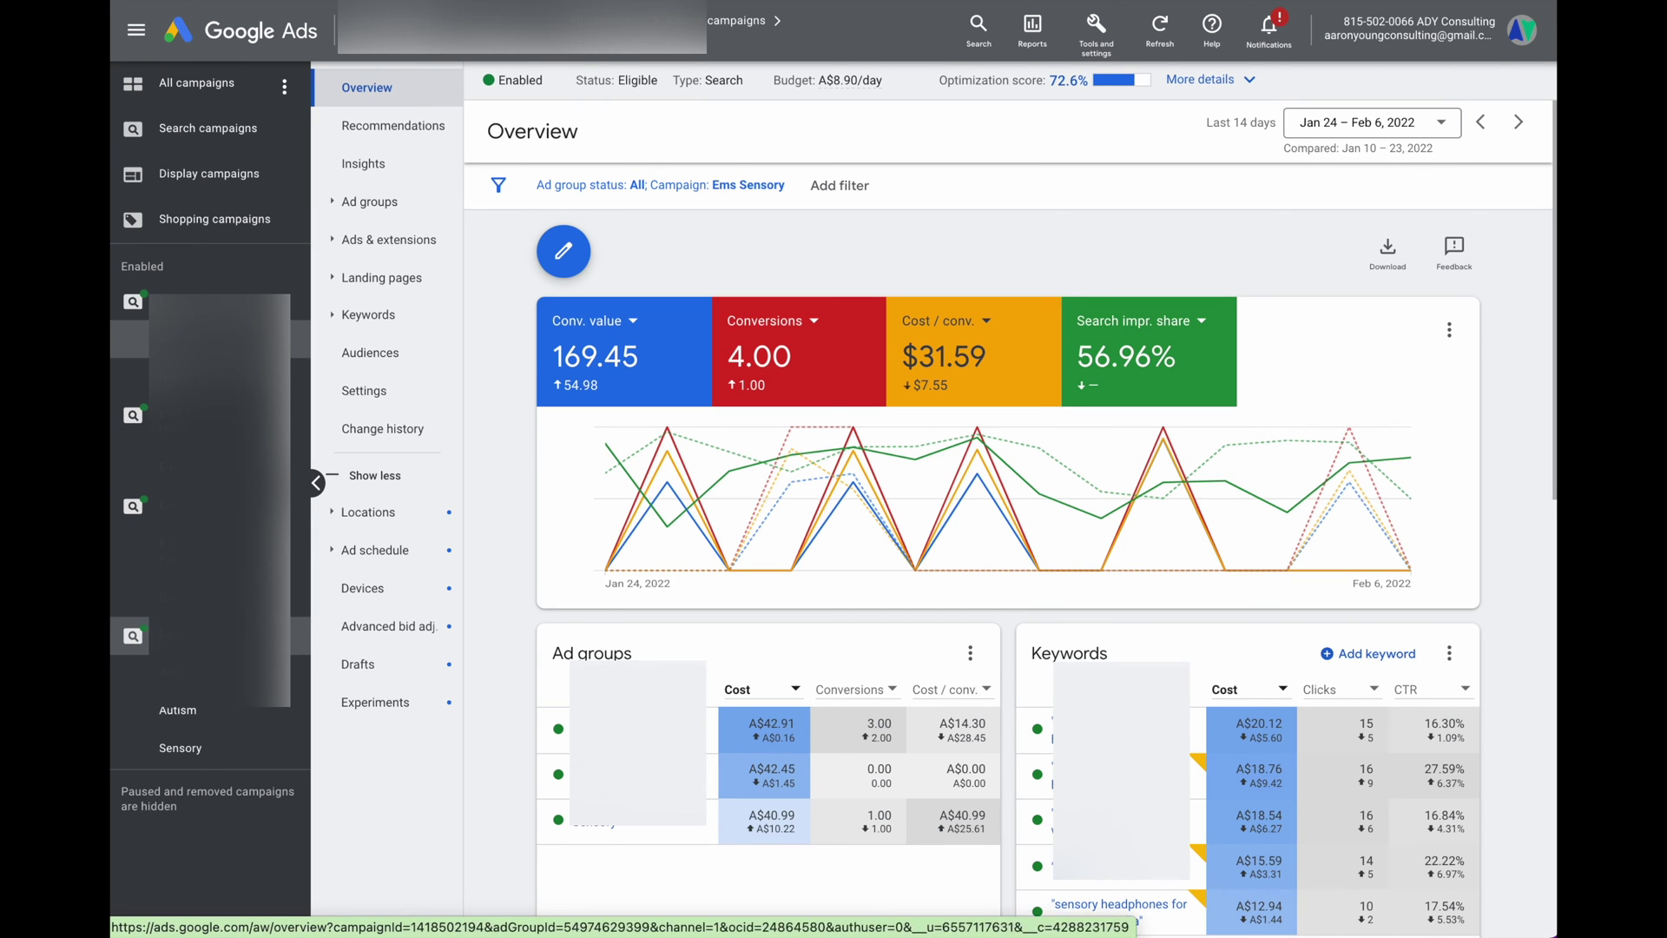
Show the Baby Earmuffs ad groups table and expand the Ads & extensions, Landing pages and Keywords menus.
left_click(338, 208)
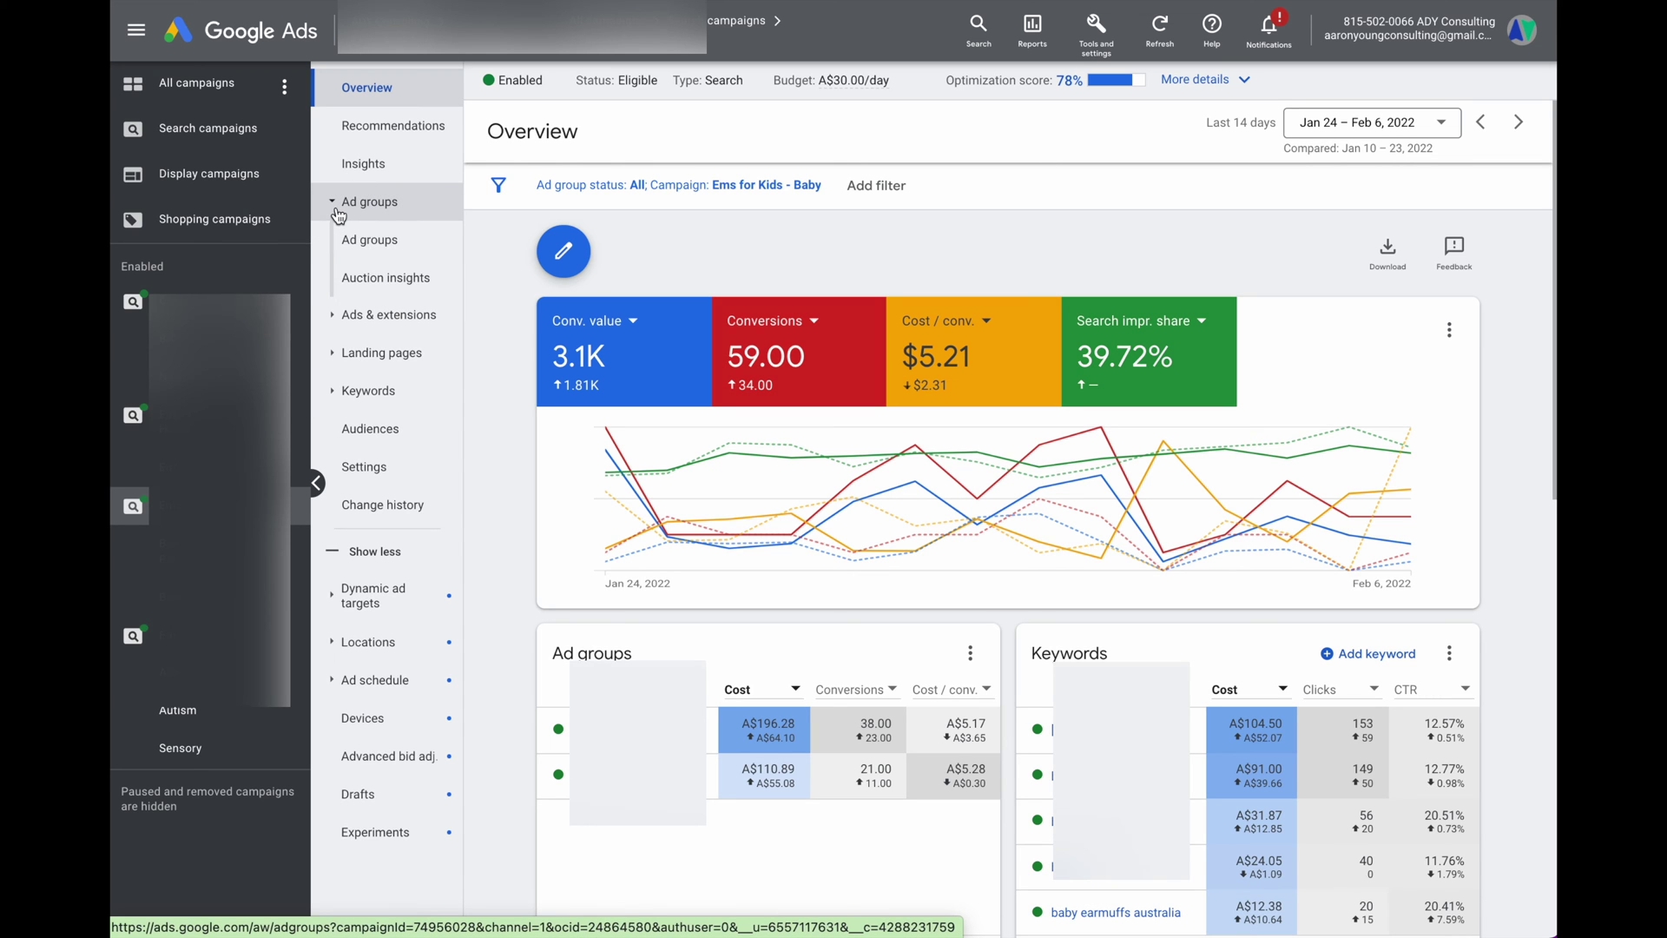
left_click(366, 238)
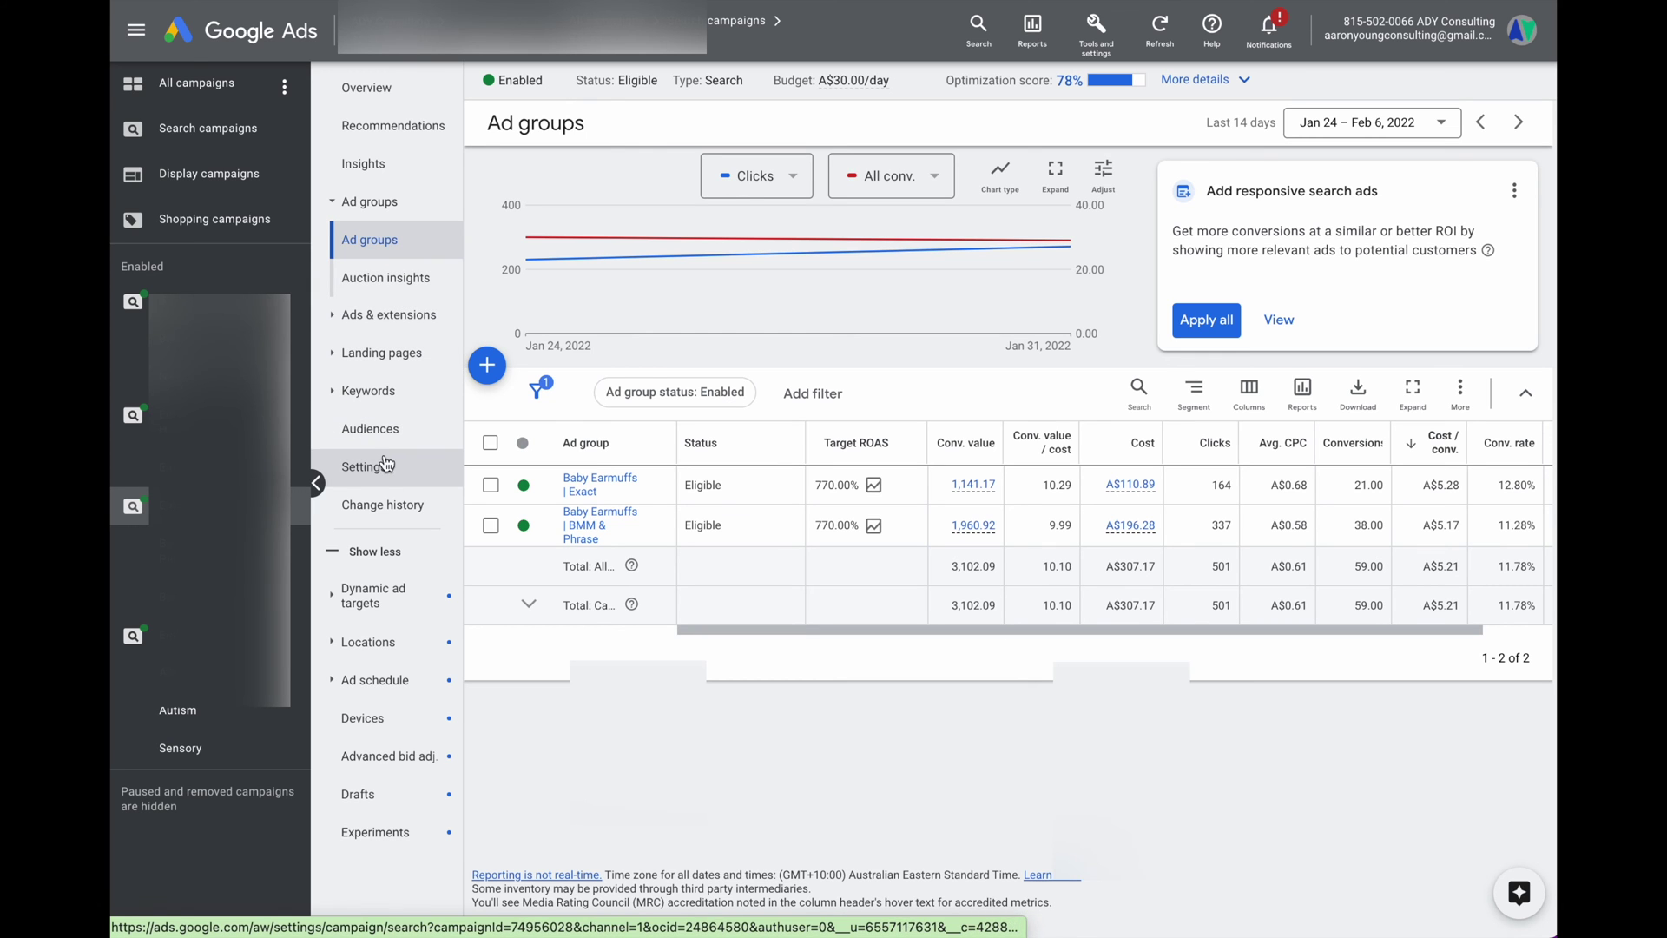
left_click(338, 316)
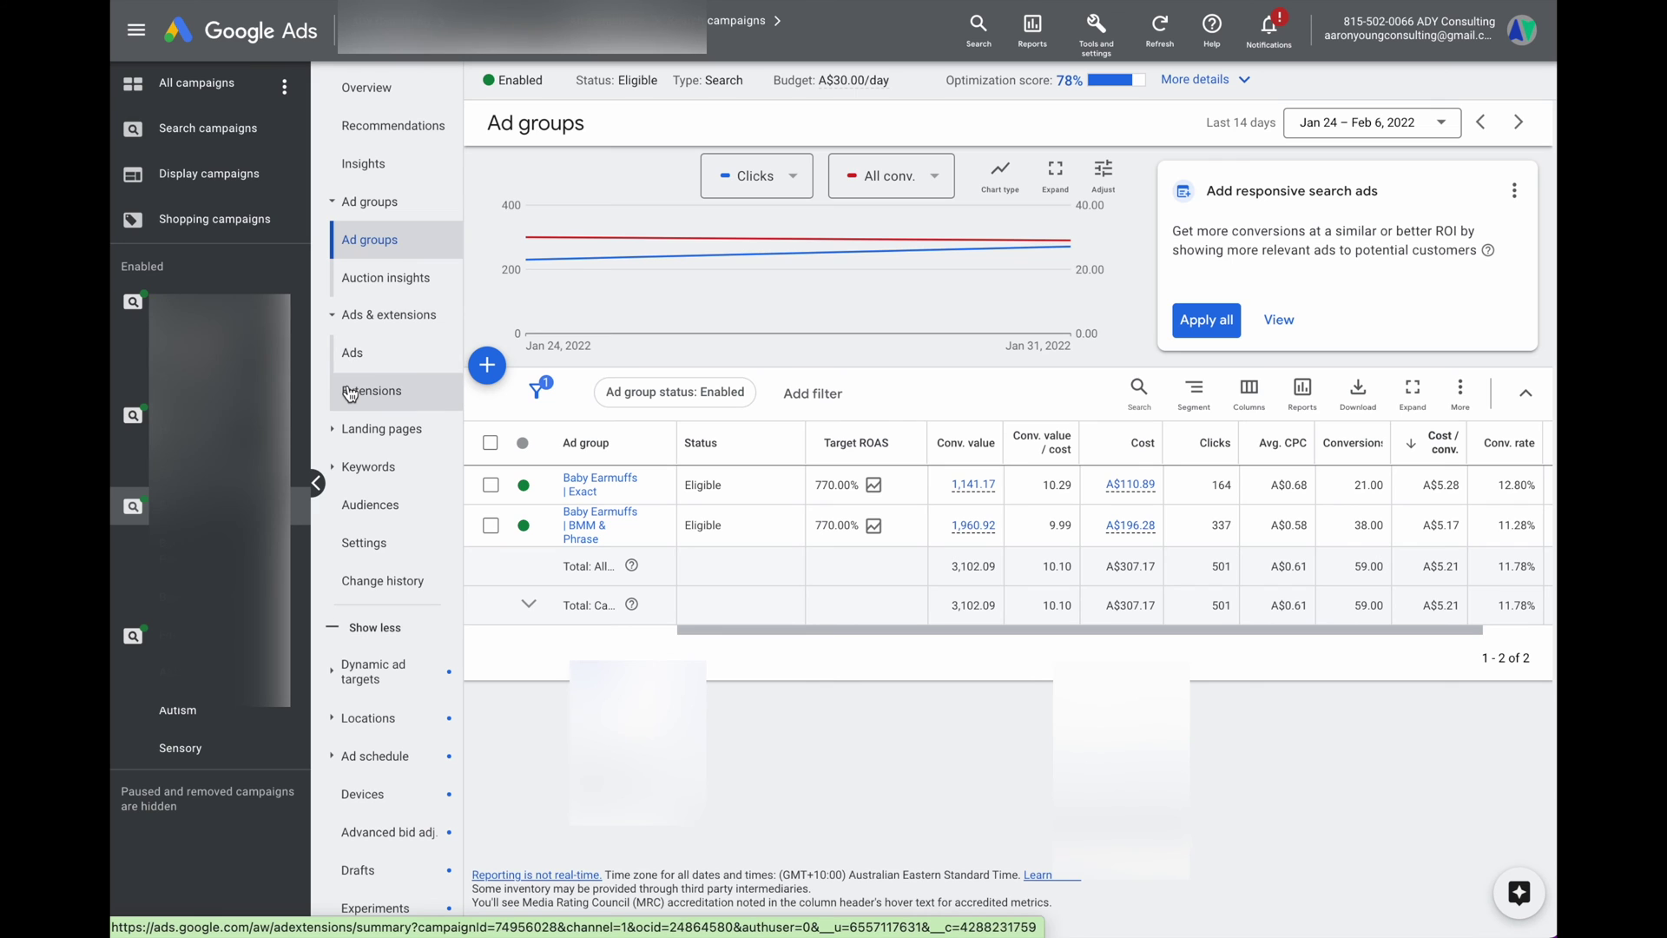
left_click(340, 428)
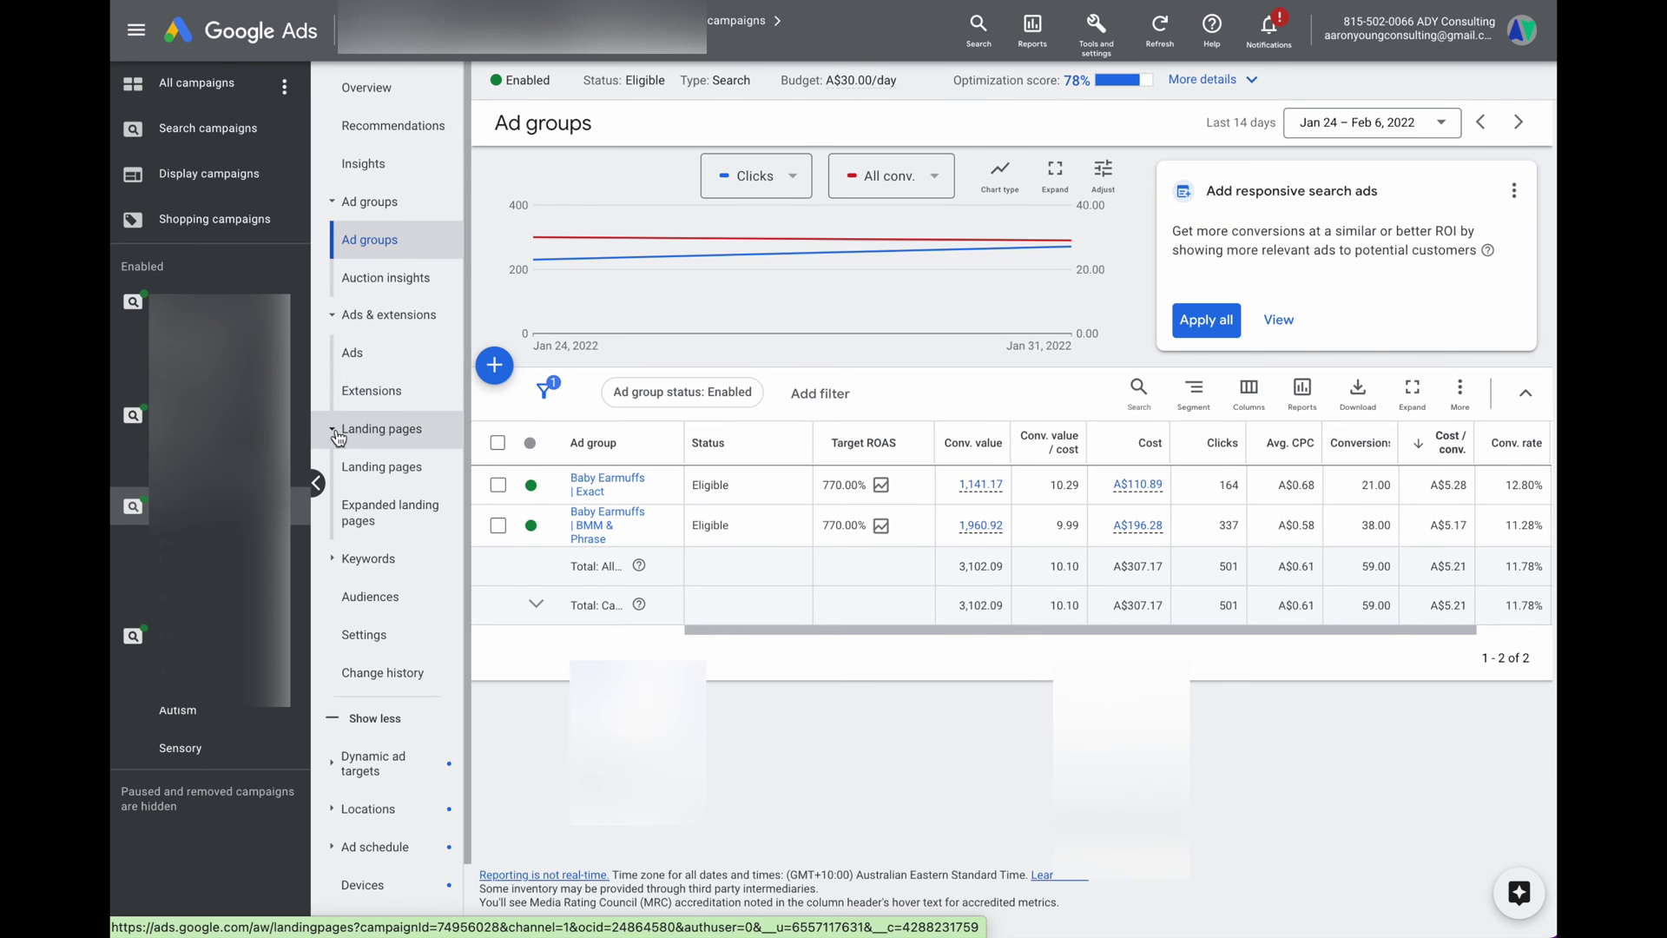
scroll(340, 452, "down", 1)
left_click(337, 481)
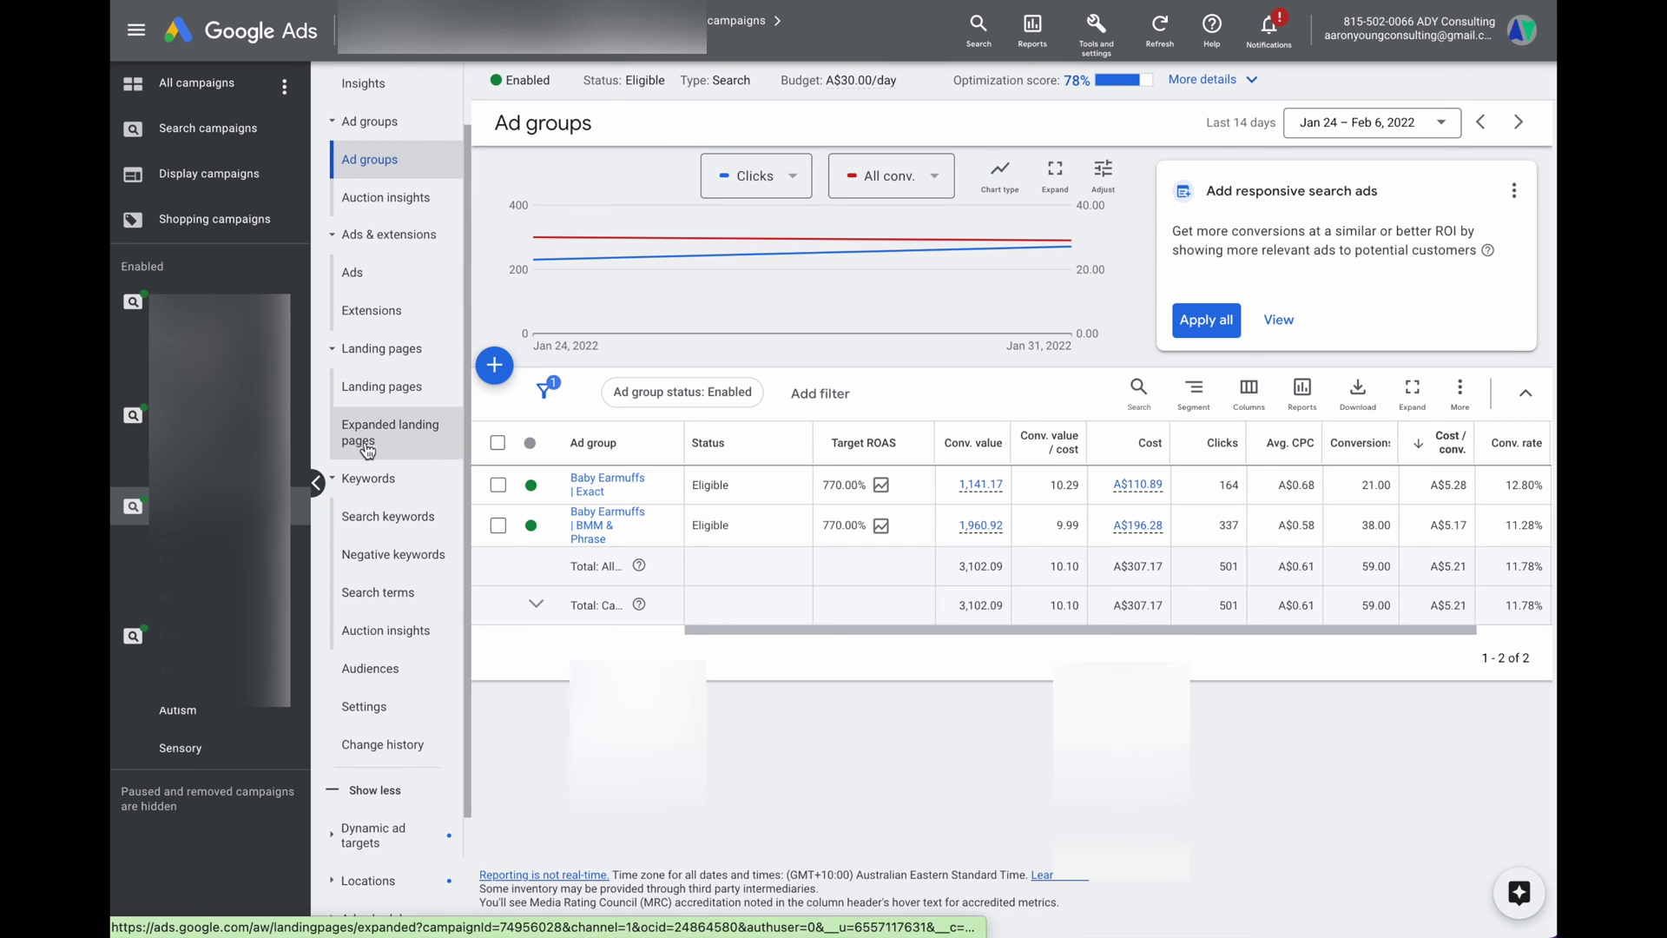
scroll(413, 780, "down", 2)
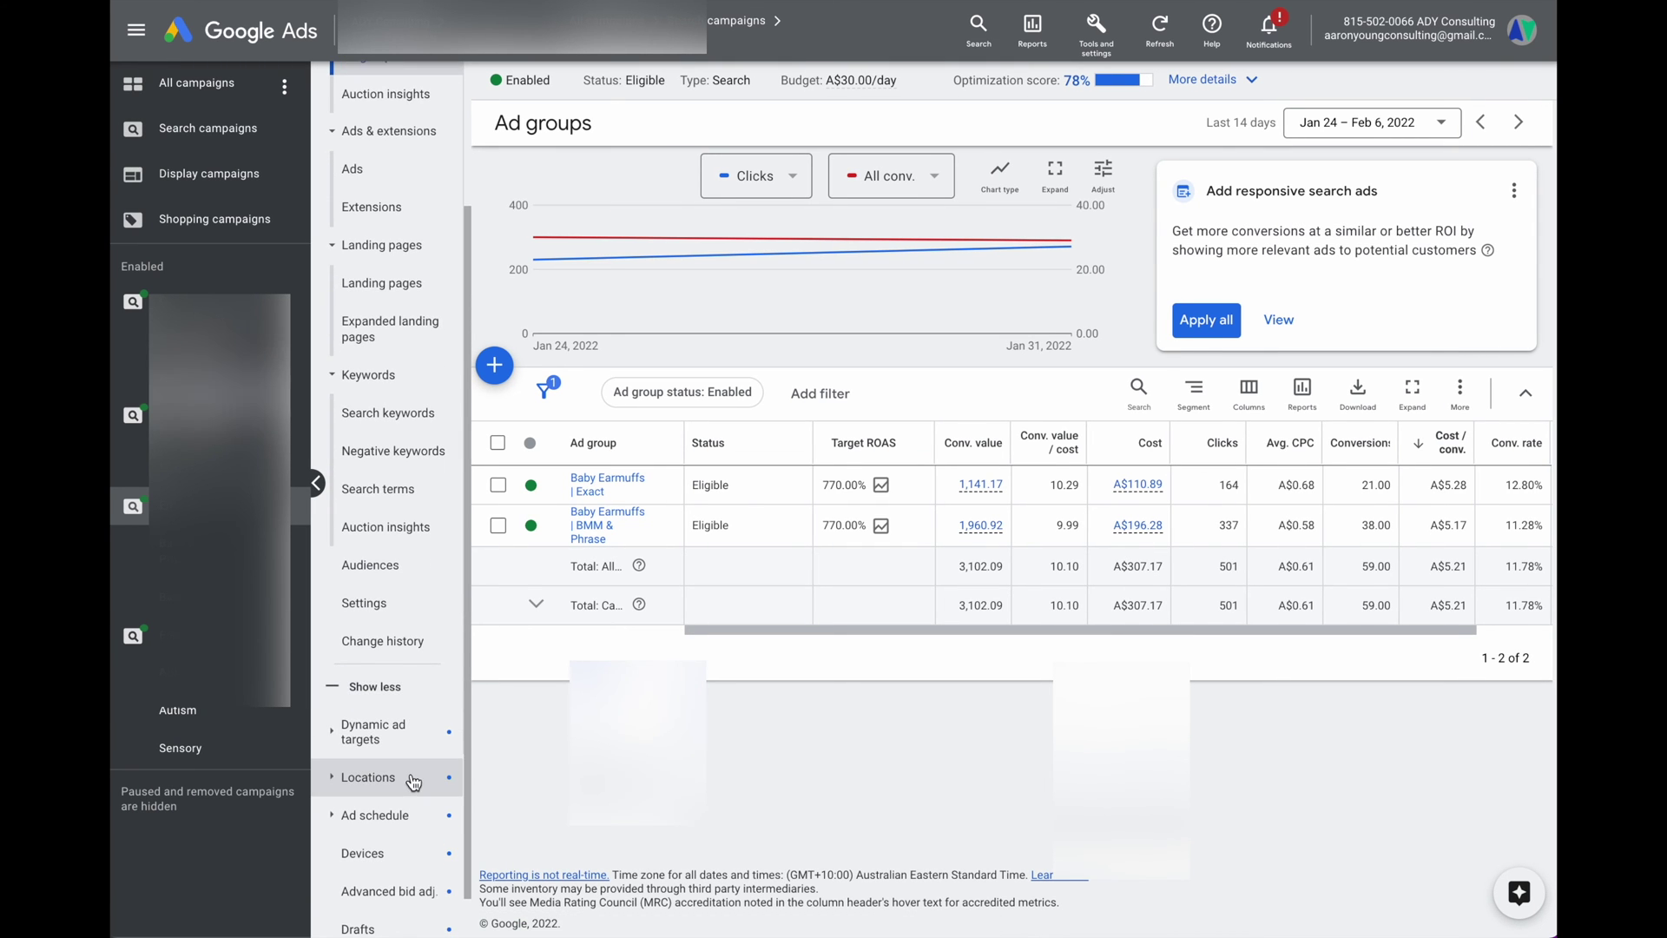
Switch to all Search campaigns and show the Campaigns table with budgets and optimization scores.
left_click(188, 137)
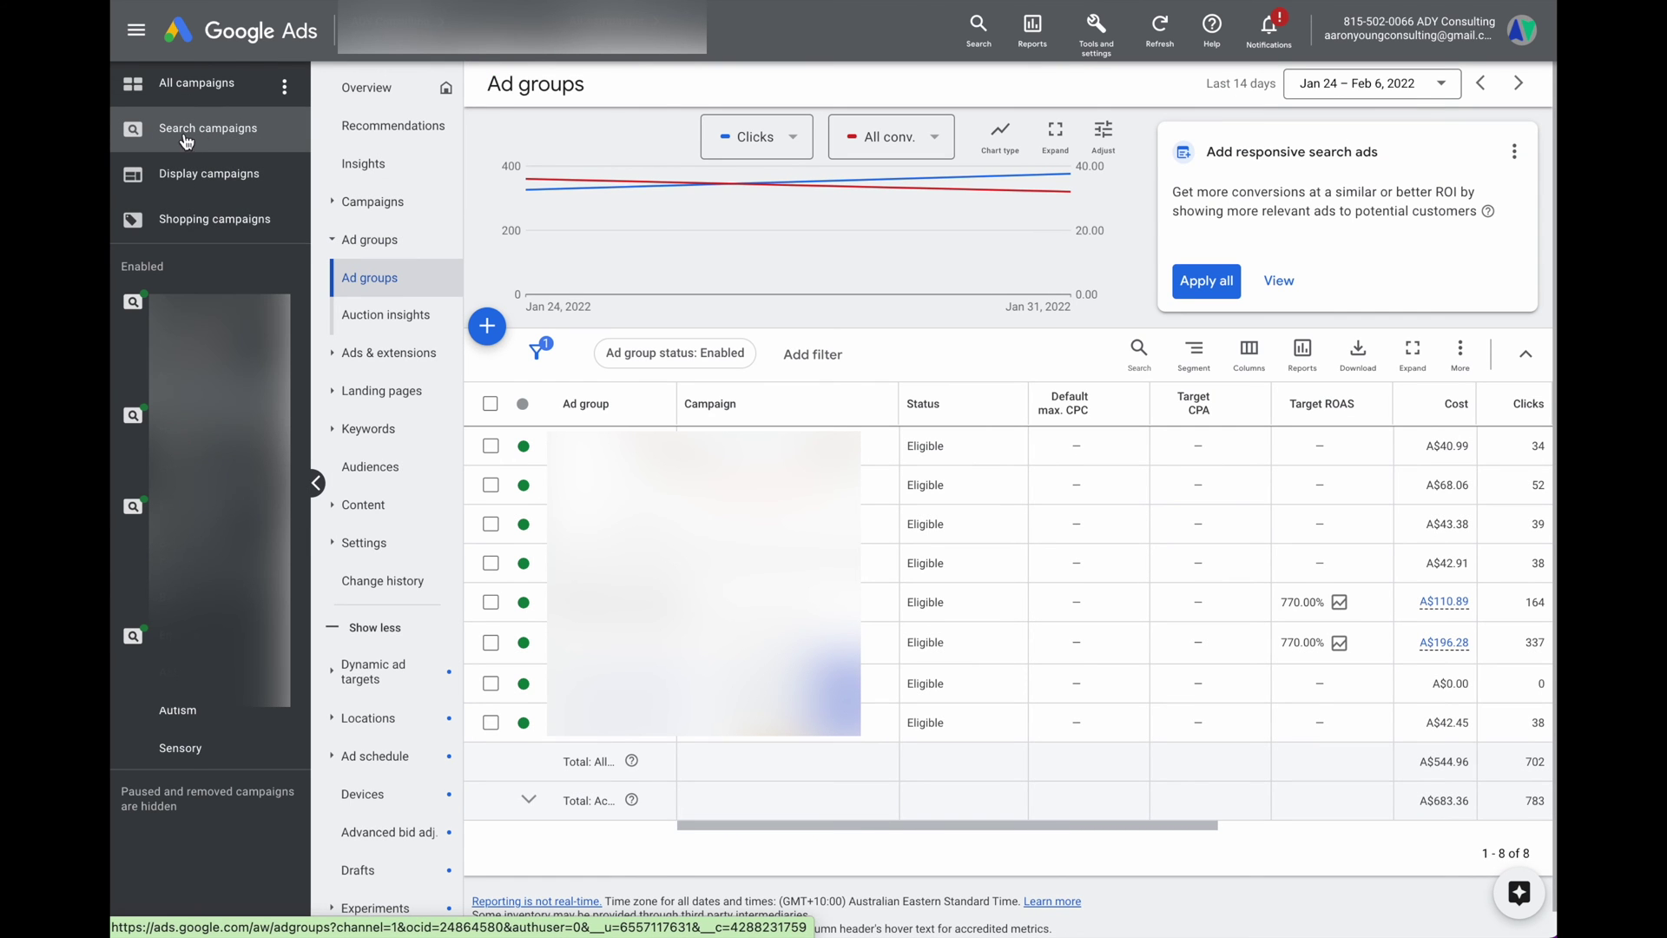
left_click(364, 204)
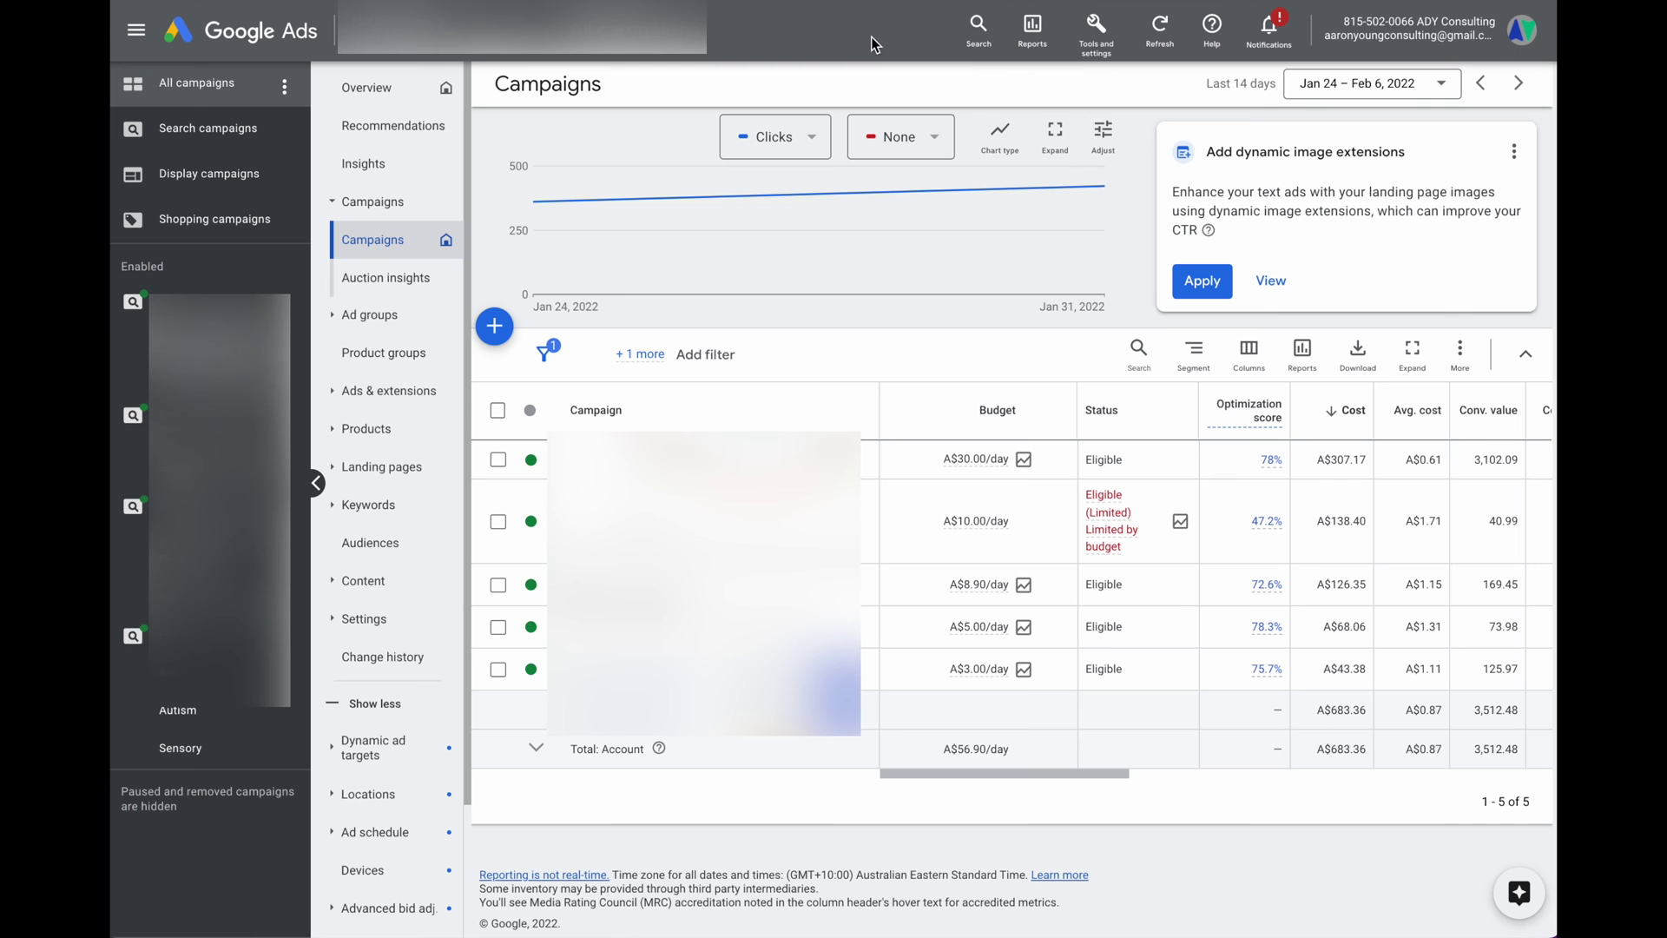
Search the account for 'keywords' and go to the Search keywords page.
left_click(990, 48)
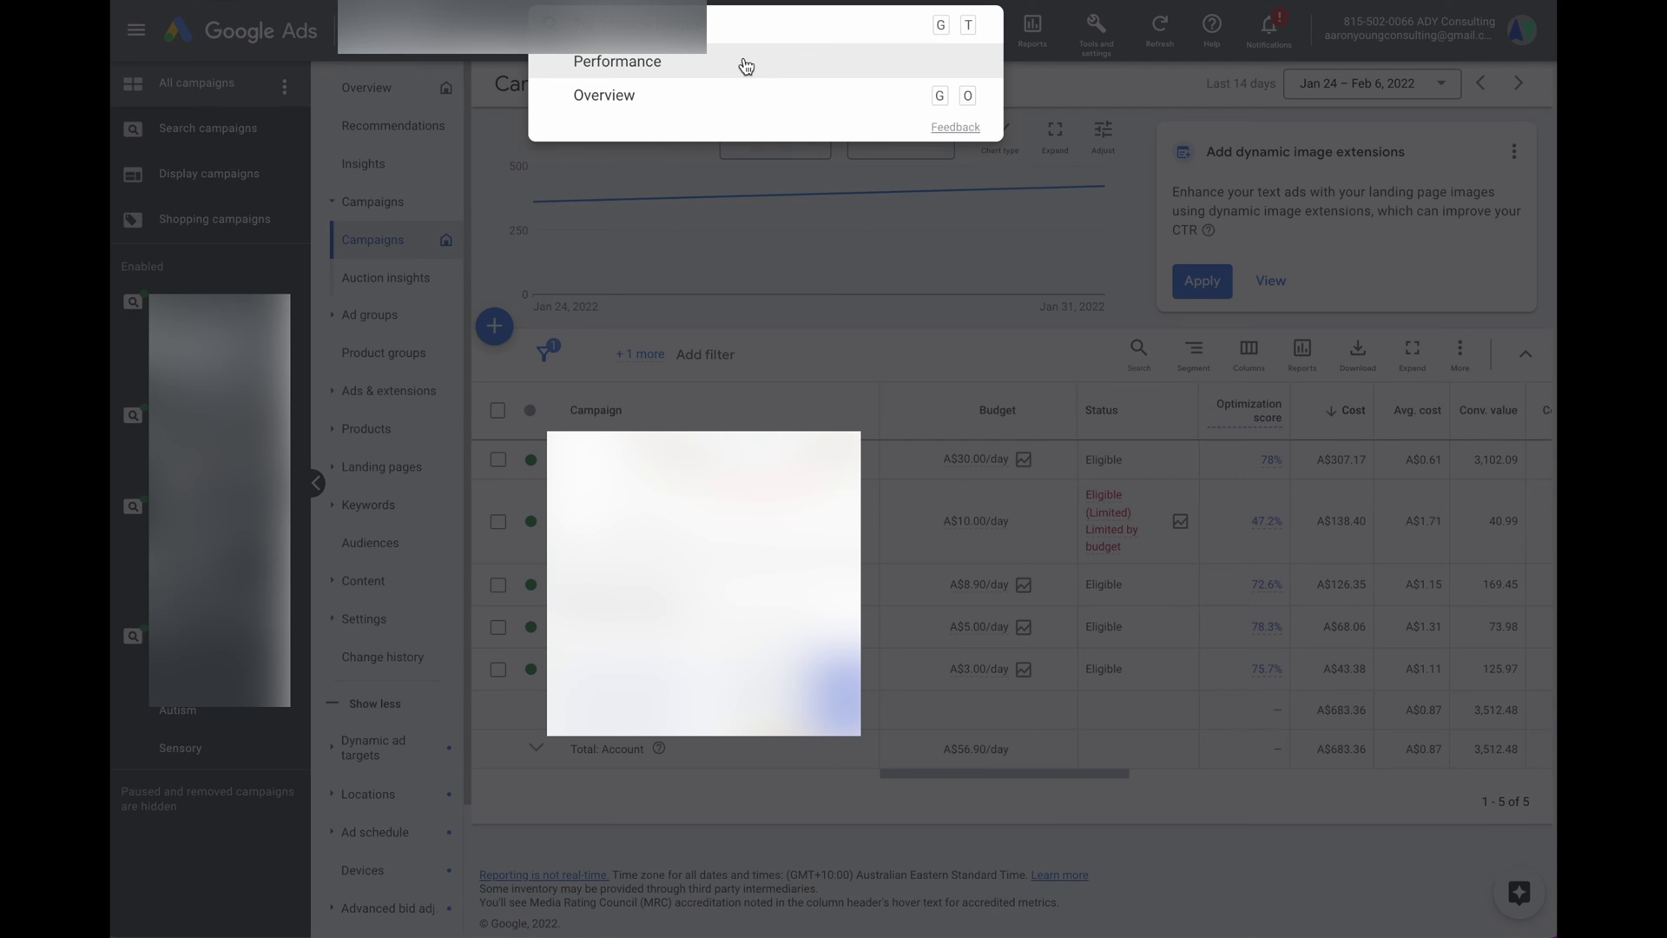
type("keywords")
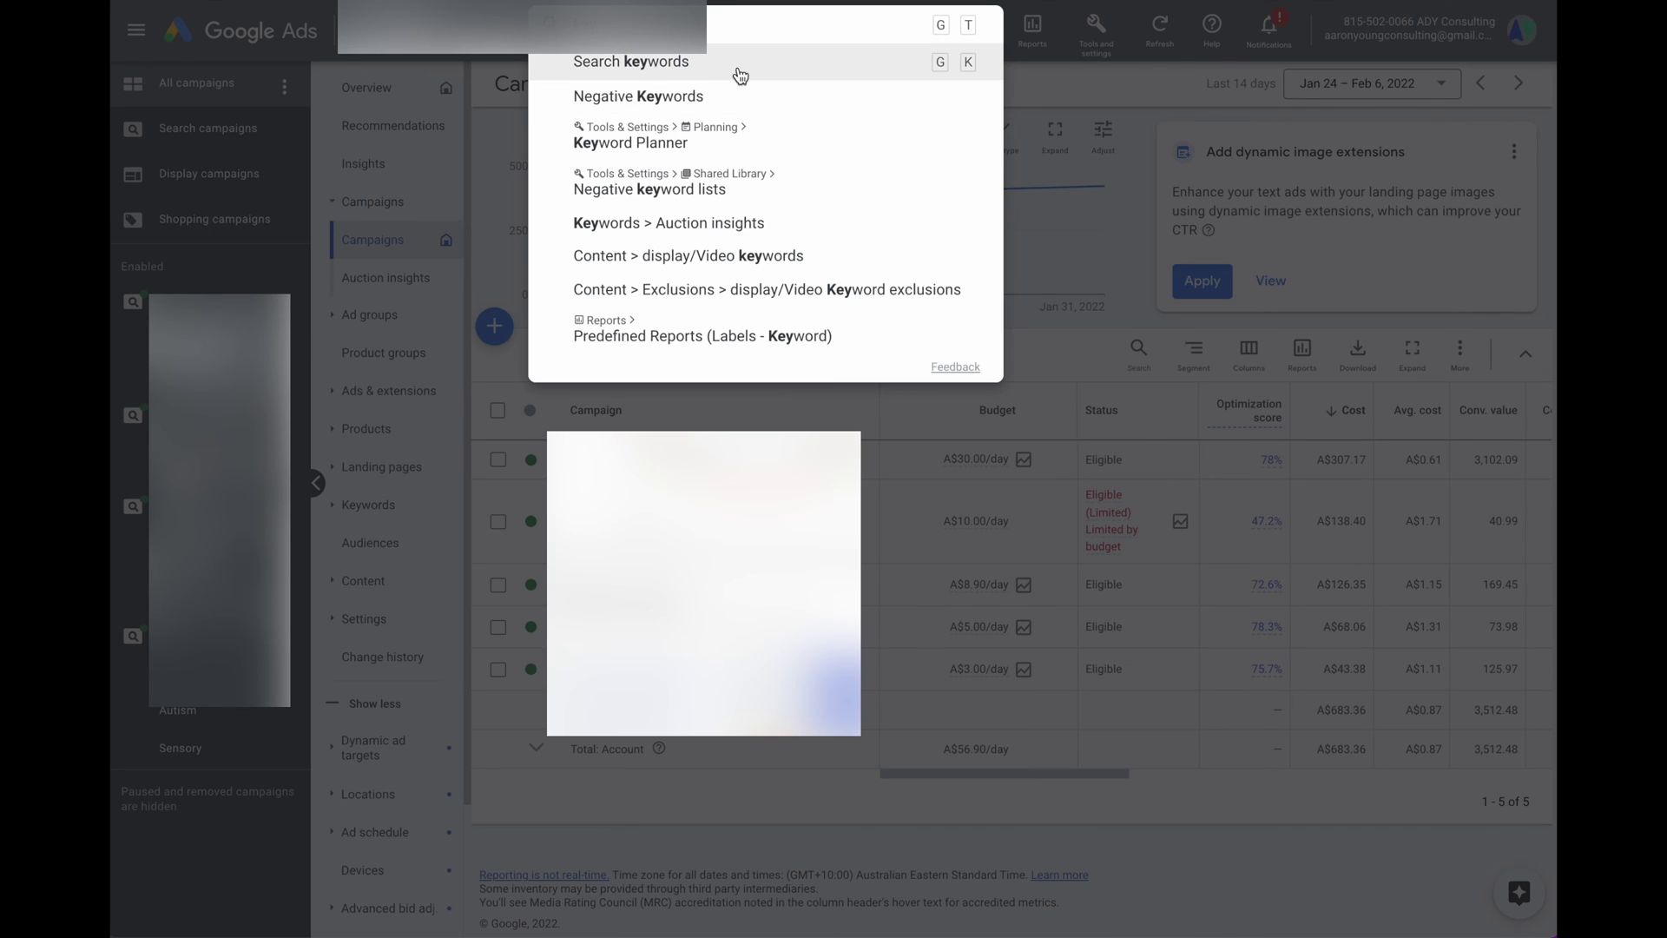
left_click(739, 73)
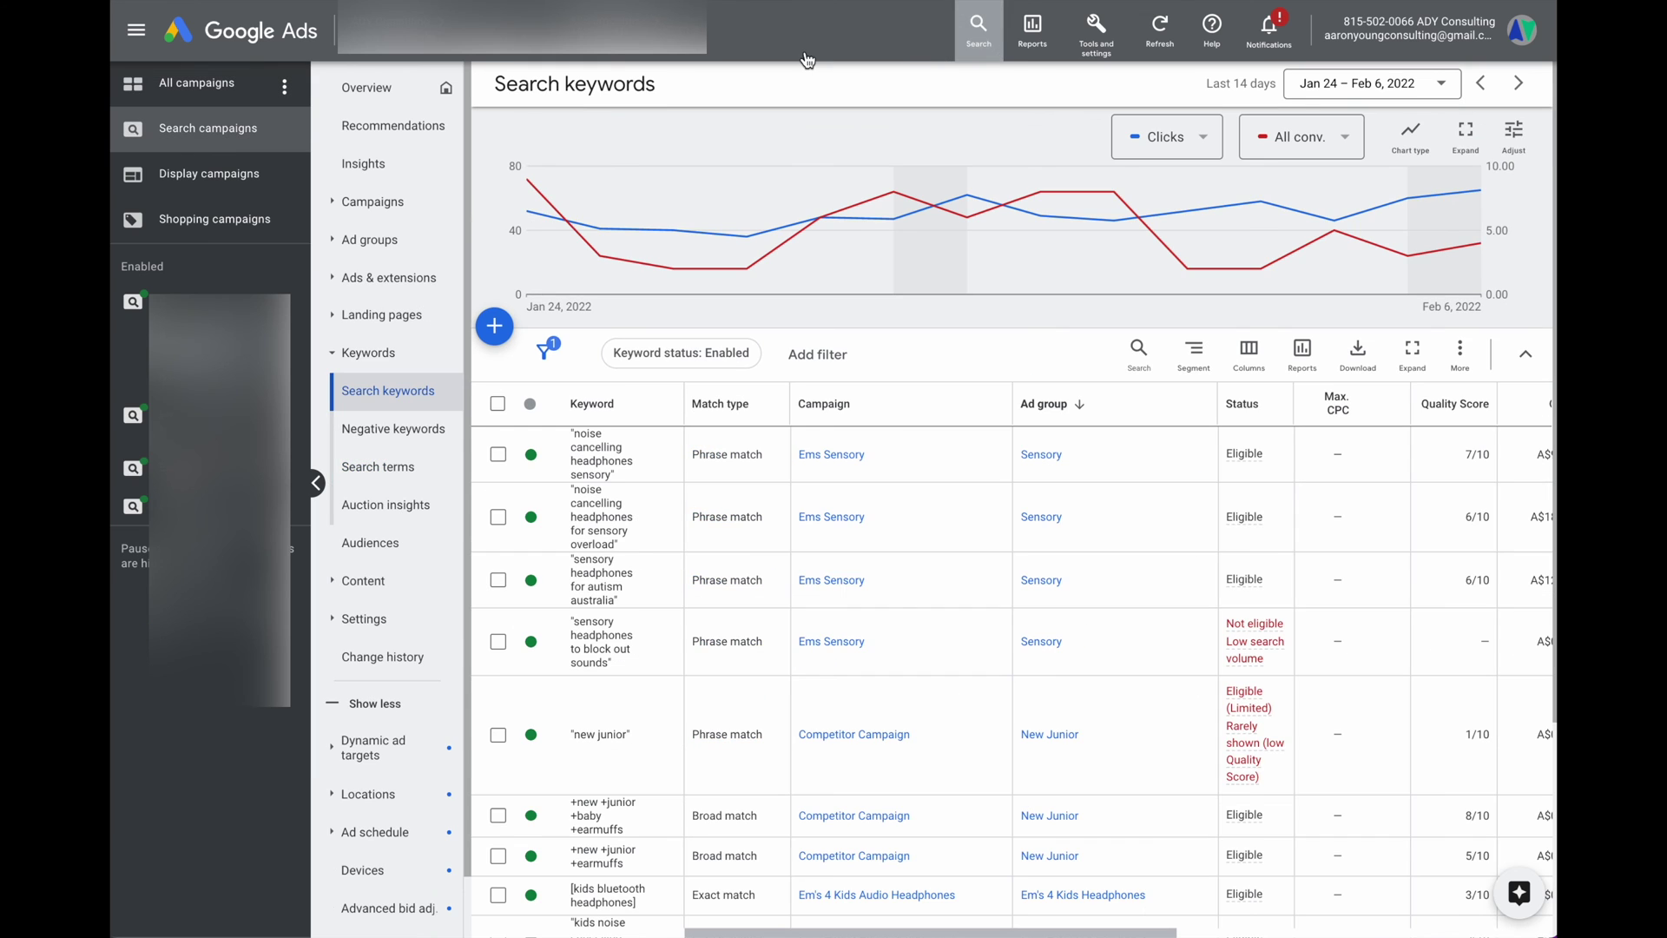
Try the account search with 'key' and 'ad', then dismiss the suggestions.
left_click(961, 45)
type("key")
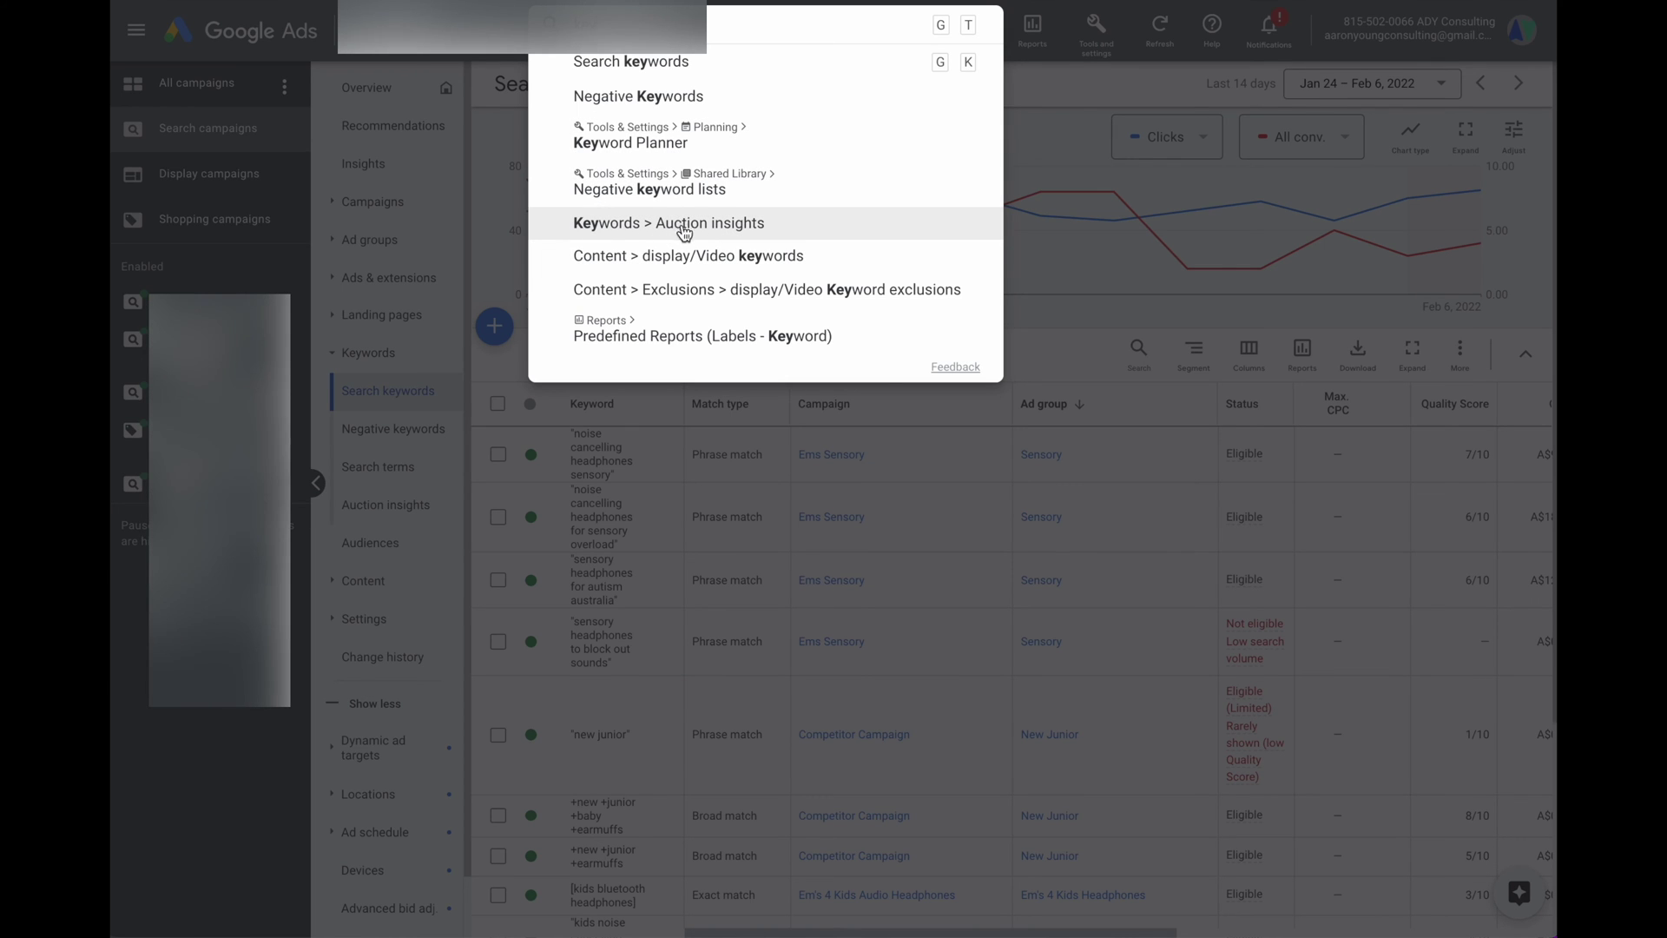
type("ad")
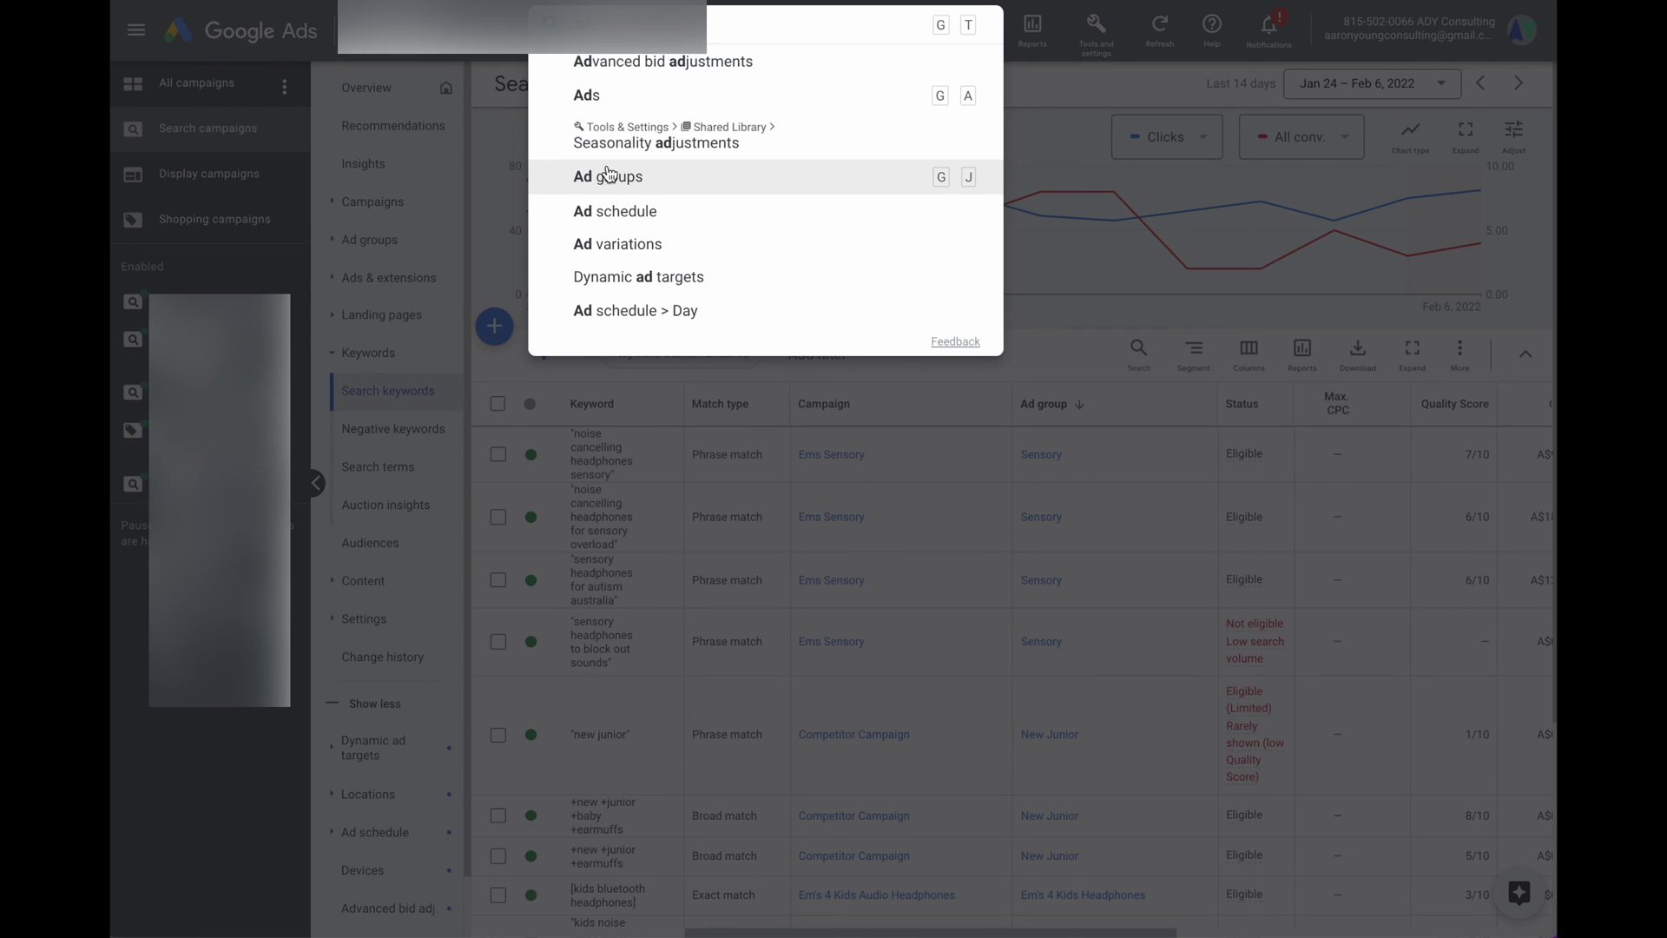
key("Escape")
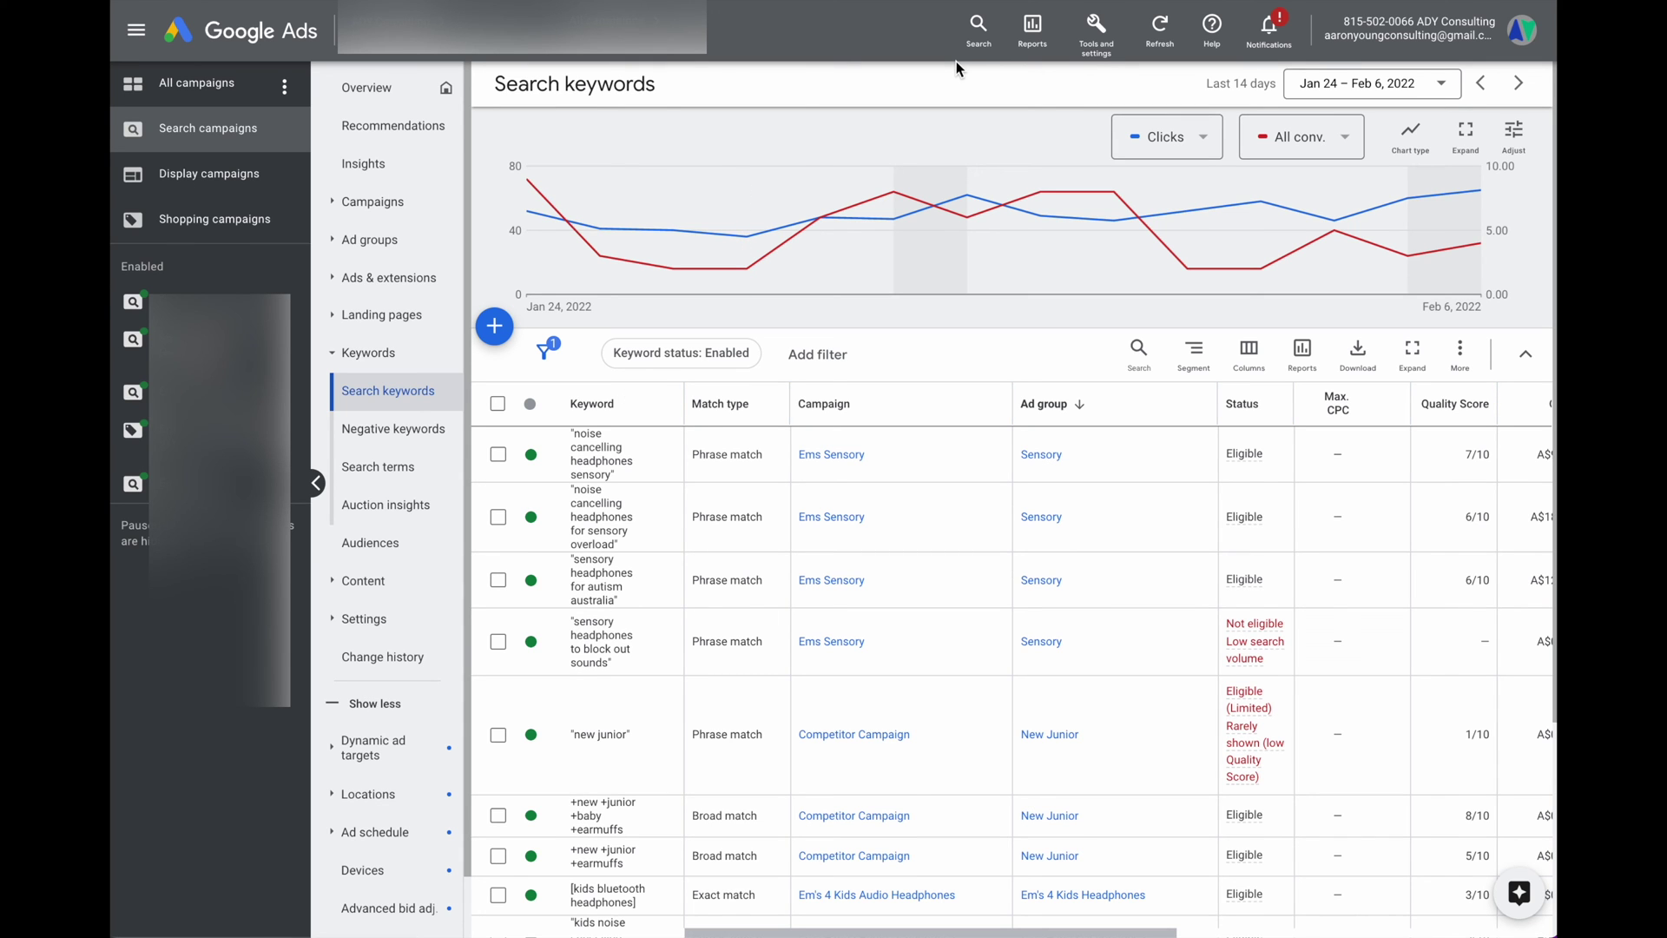
left_click(980, 40)
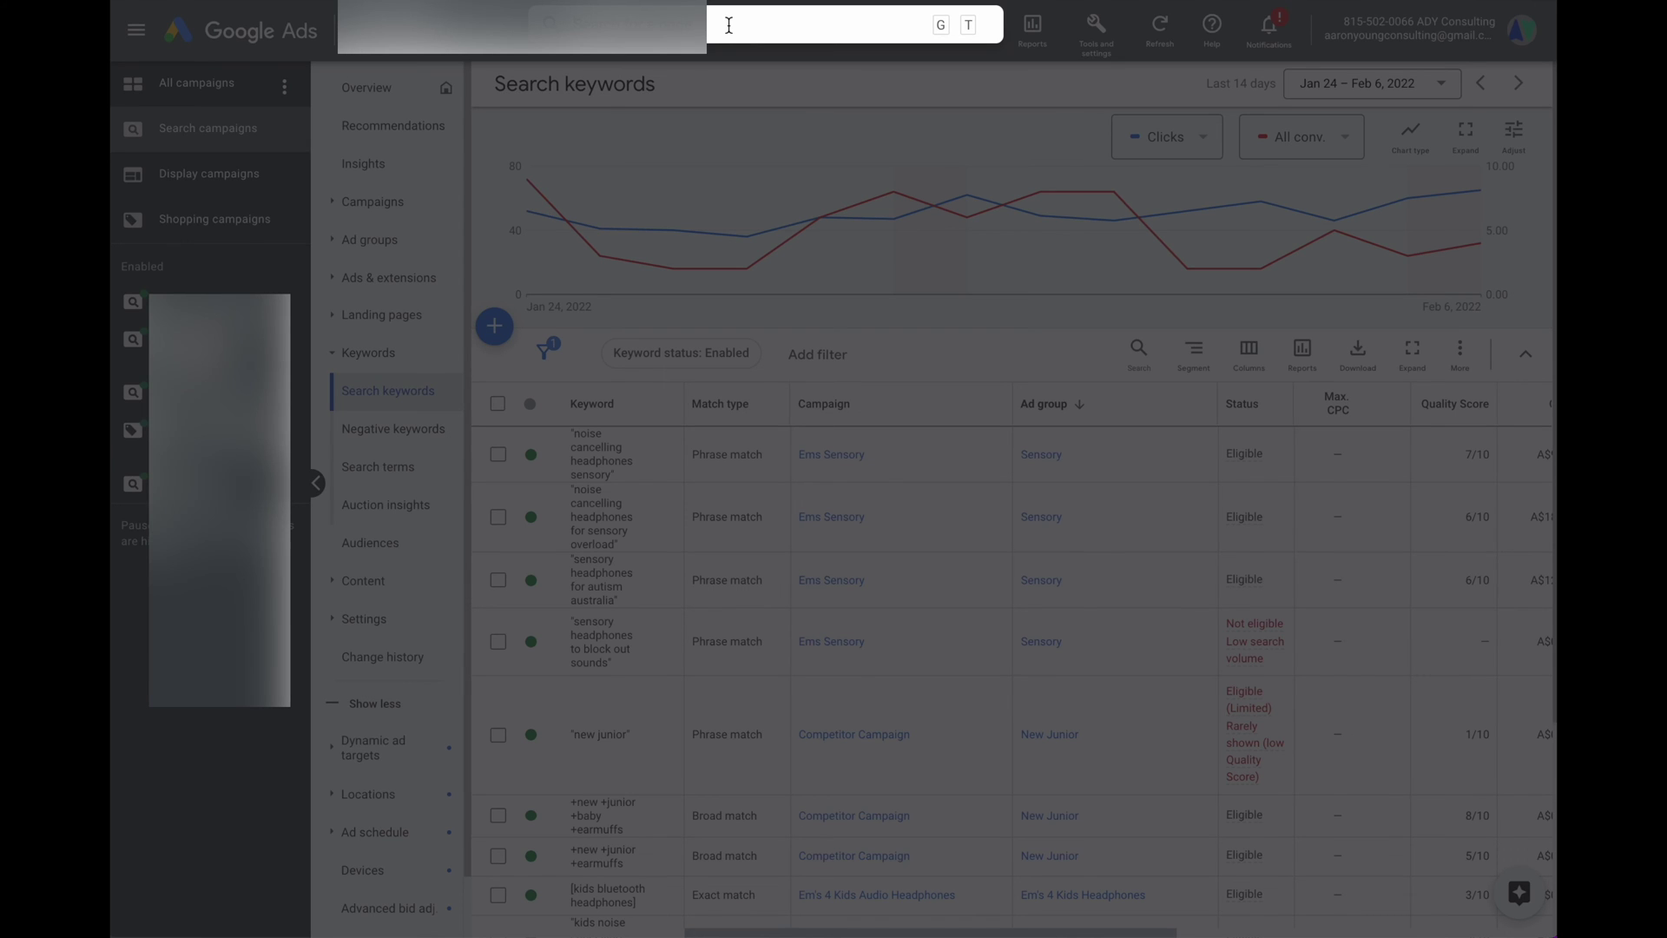
Close the top-bar search without choosing a result.
left_click(738, 141)
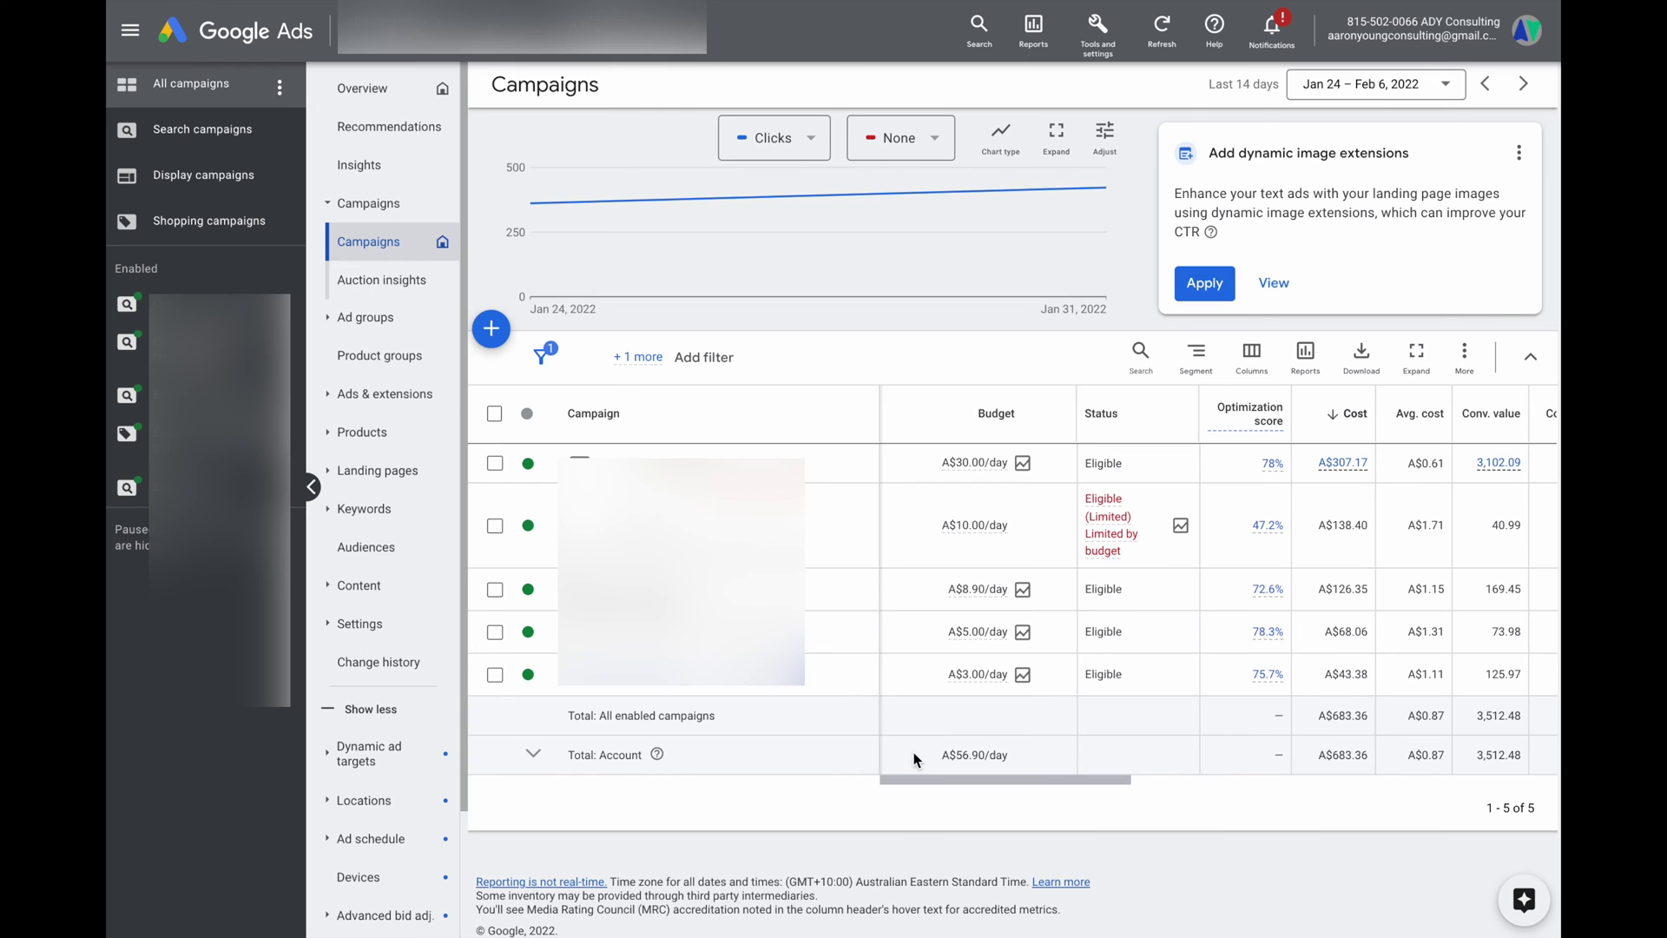
Scroll back and forth across the campaigns table's metric columns.
left_click(1259, 365)
left_click(844, 532)
scroll(1007, 558, "right", 3)
scroll(1007, 558, "right", 8)
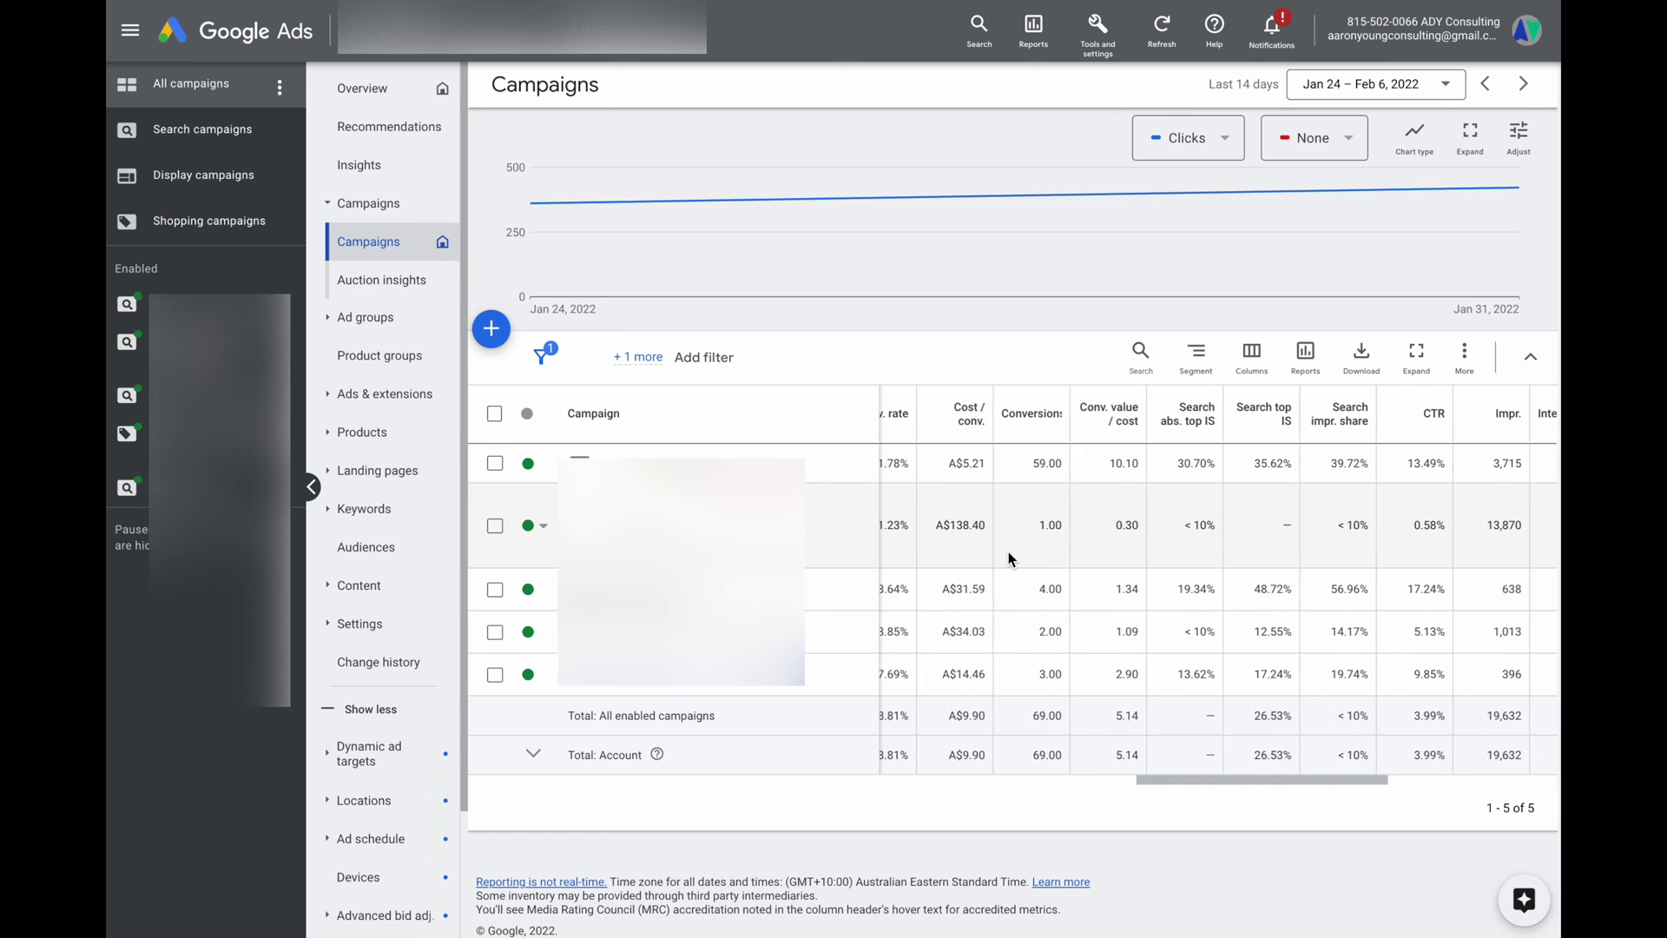
scroll(1008, 550, "left", 5)
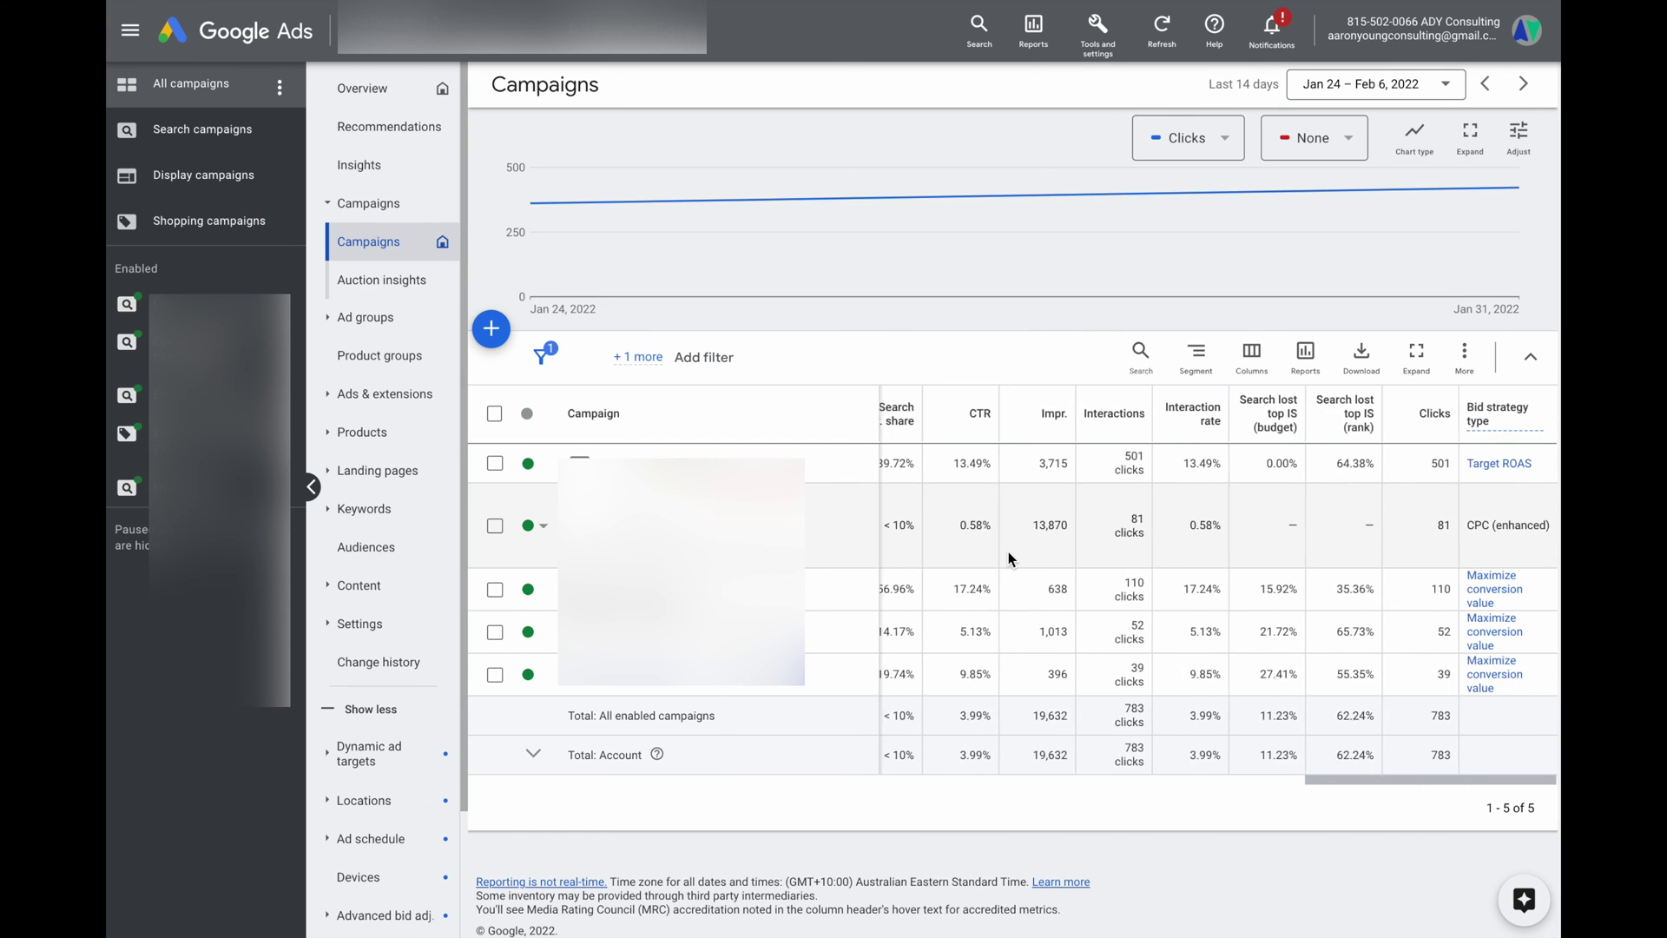
scroll(1008, 550, "left", 8)
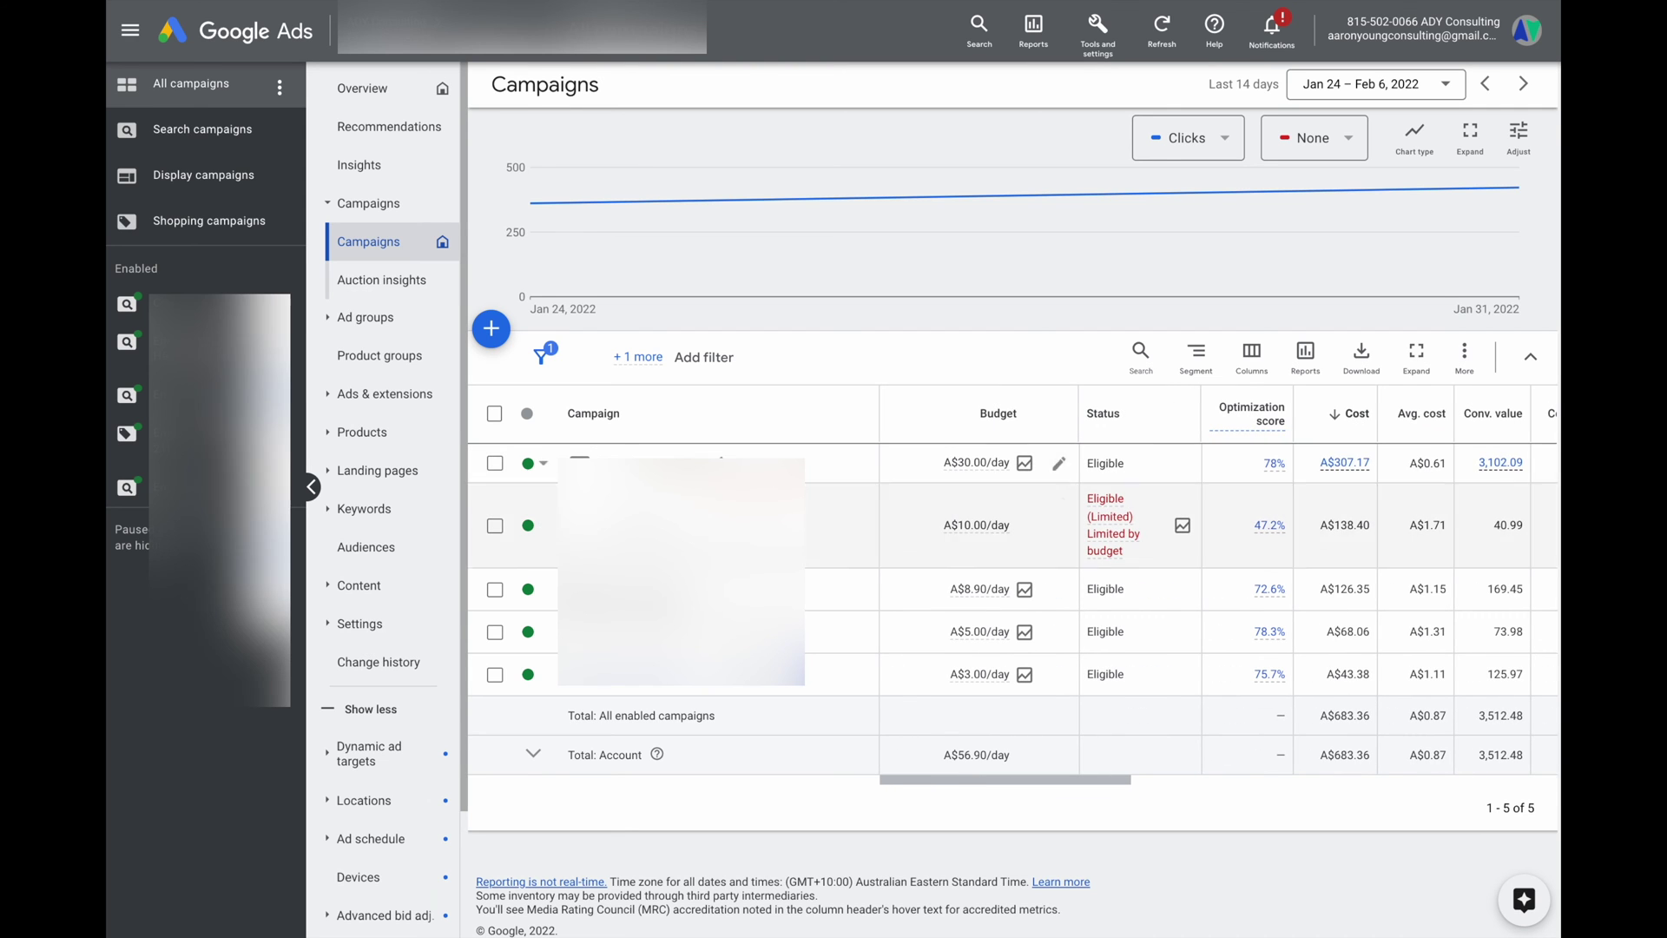
Show the Search campaigns' keywords and scroll right through cost, clicks, impressions, CTR and conversions.
left_click(218, 137)
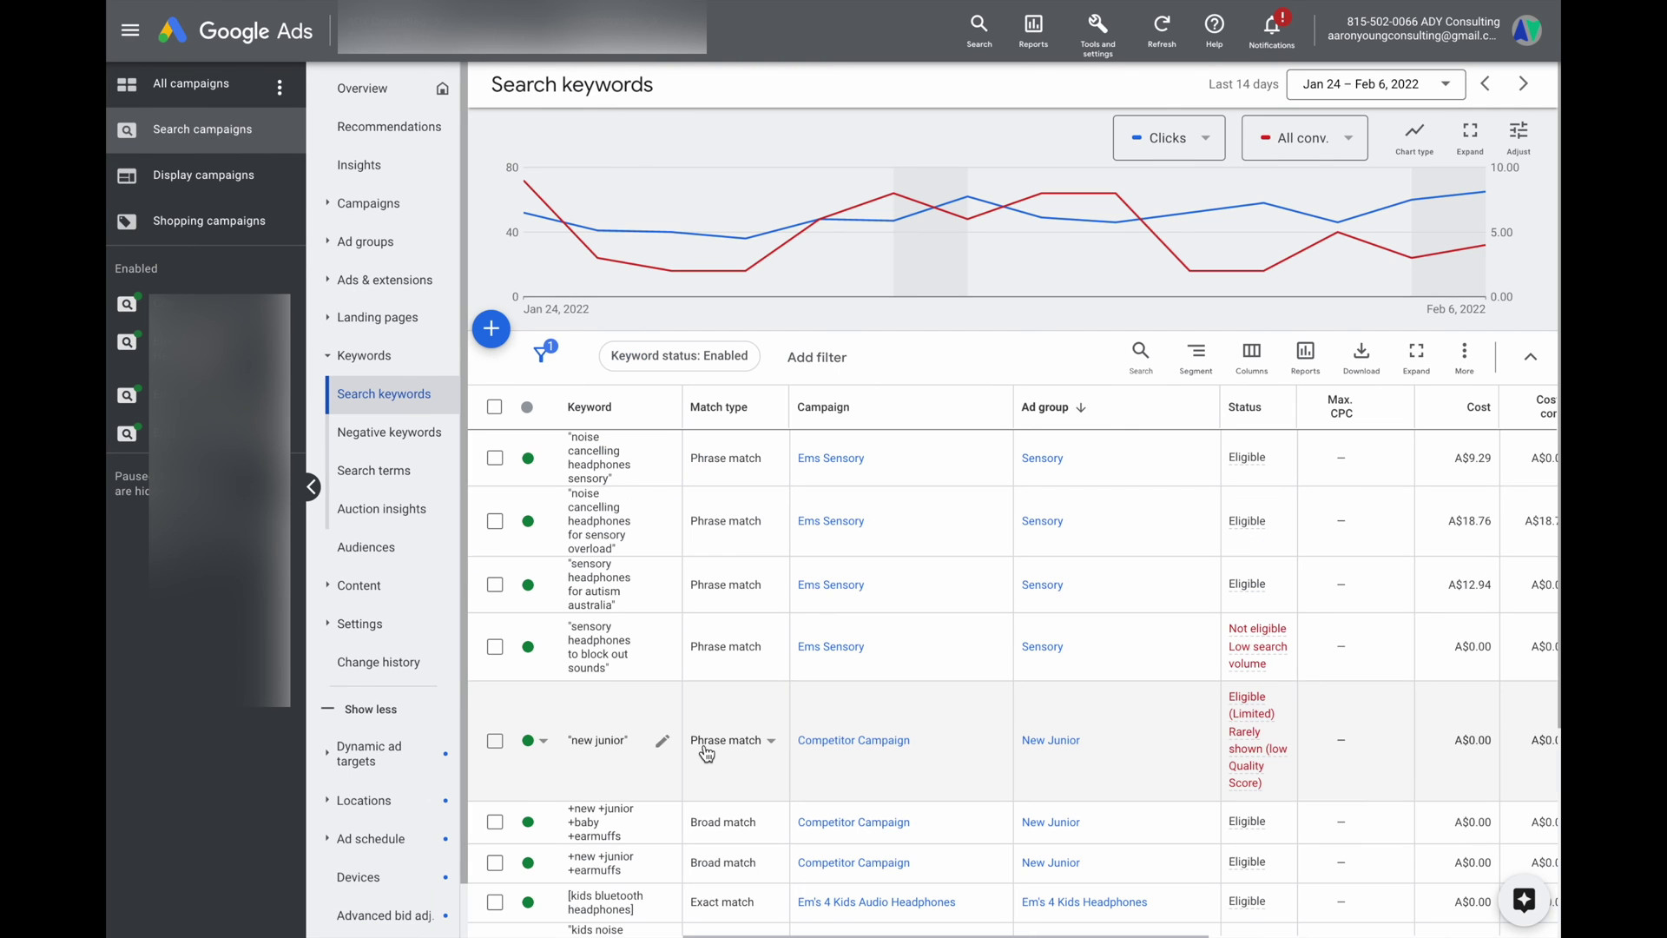
scroll(847, 668, "right", 2)
scroll(851, 665, "right", 6)
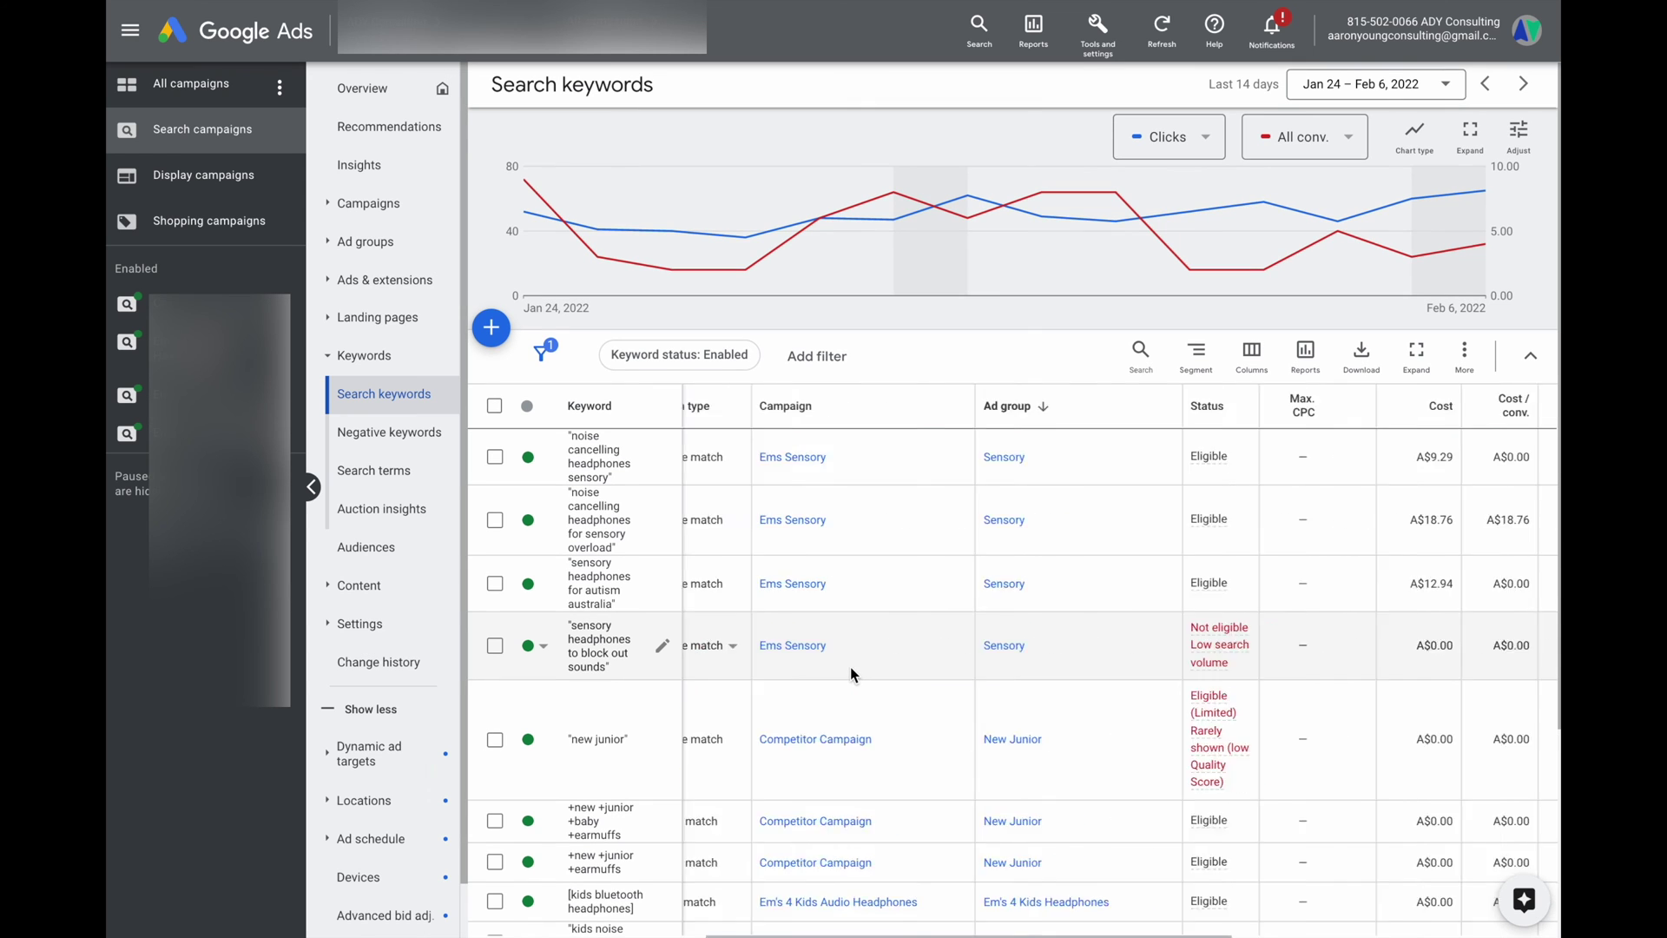
scroll(851, 667, "right", 2)
scroll(851, 667, "right", 3)
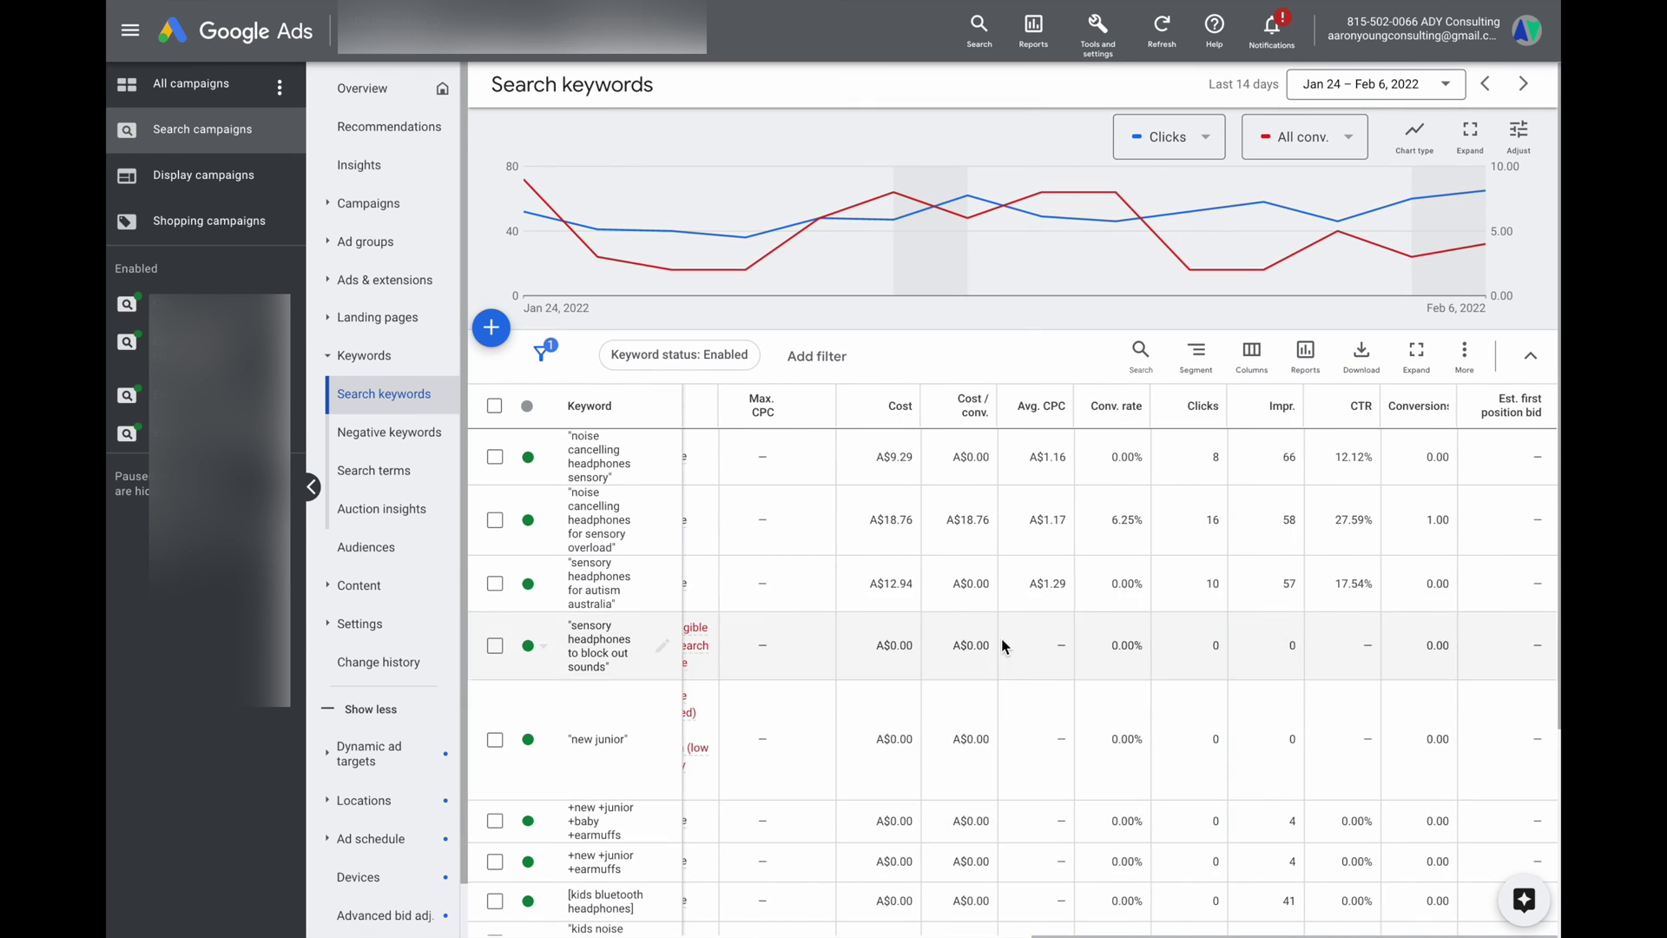
left_click(1250, 356)
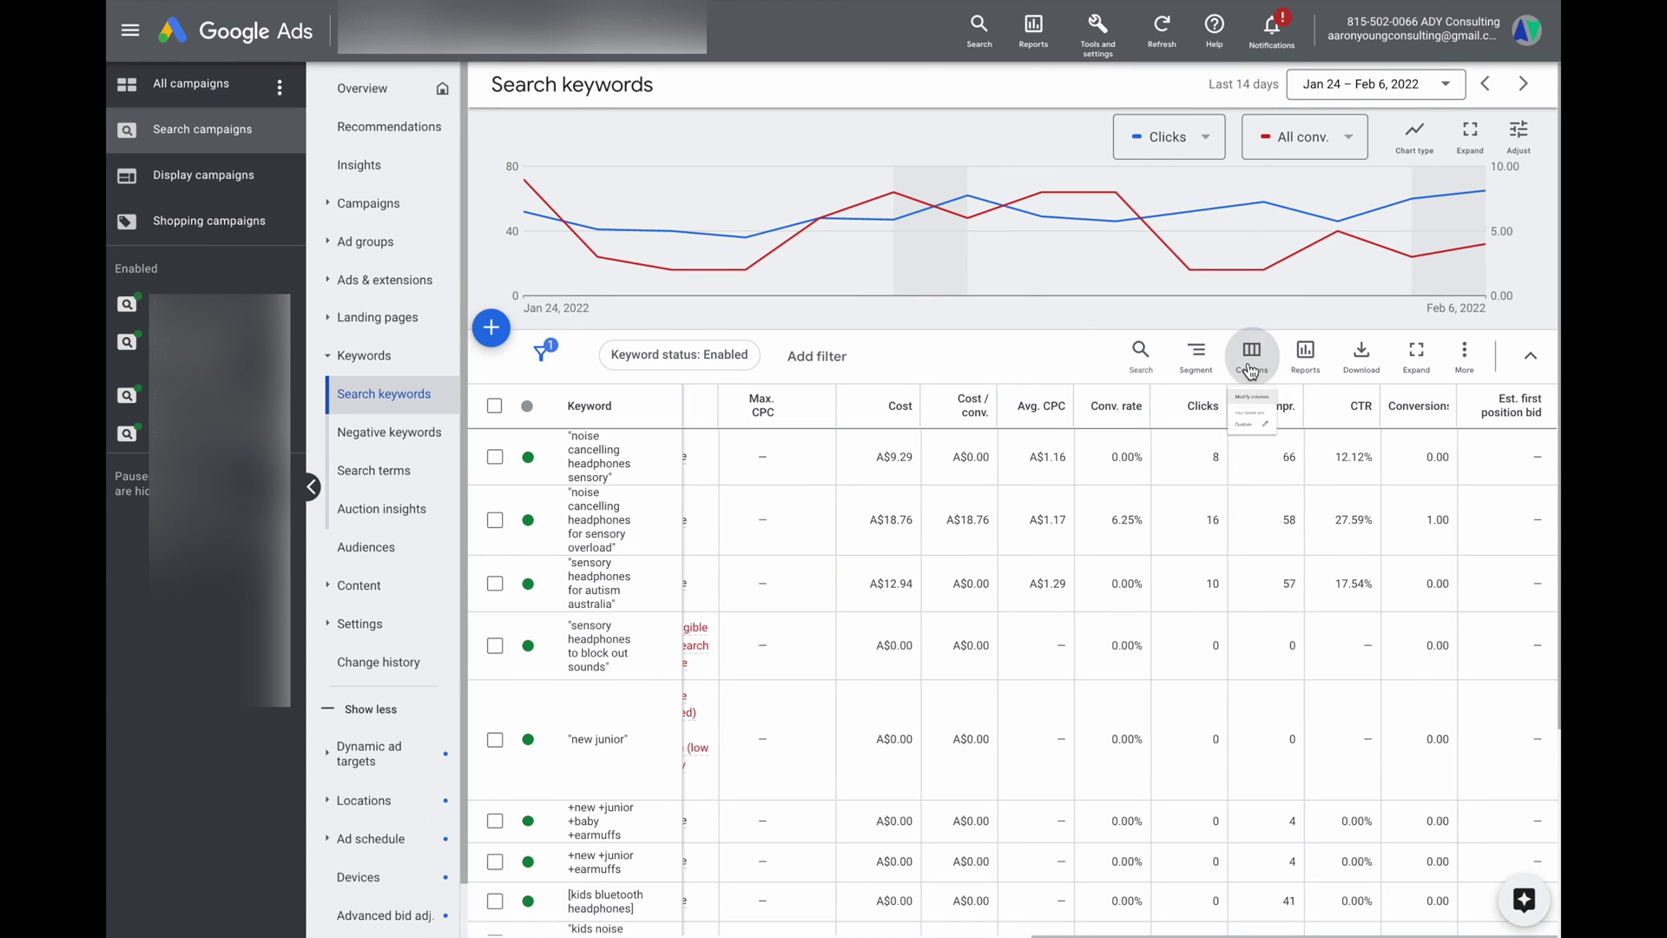
Add the Quality Score column via search 'qua' and move it higher in the column order.
left_click(1250, 420)
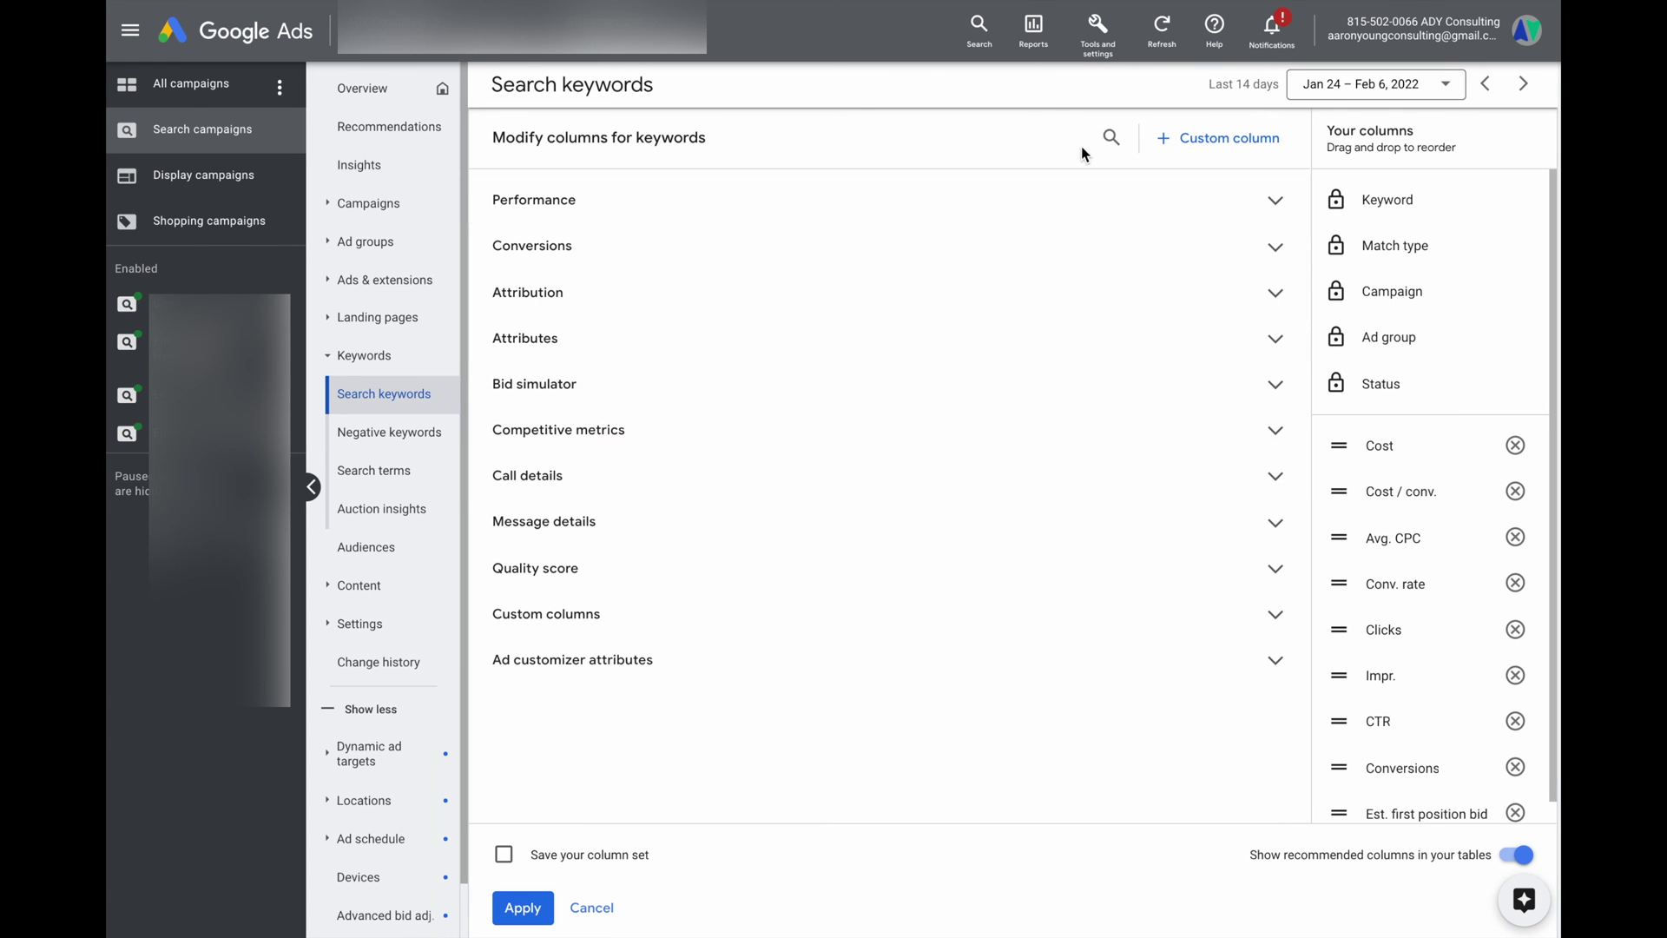
left_click(1111, 138)
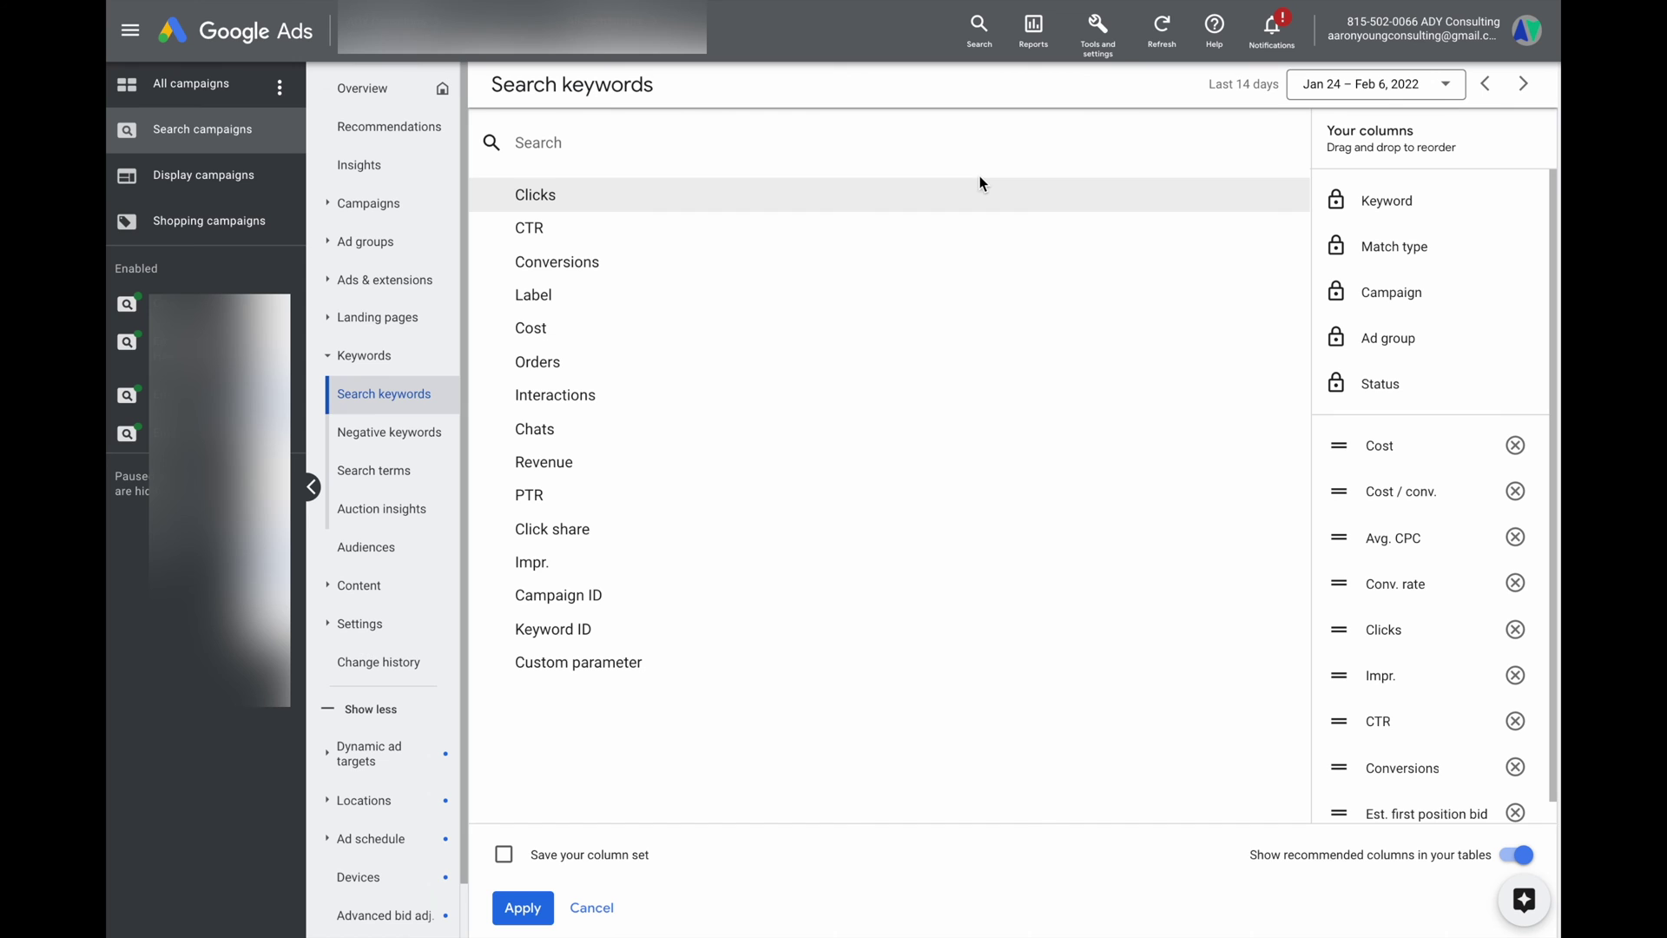
type("qua")
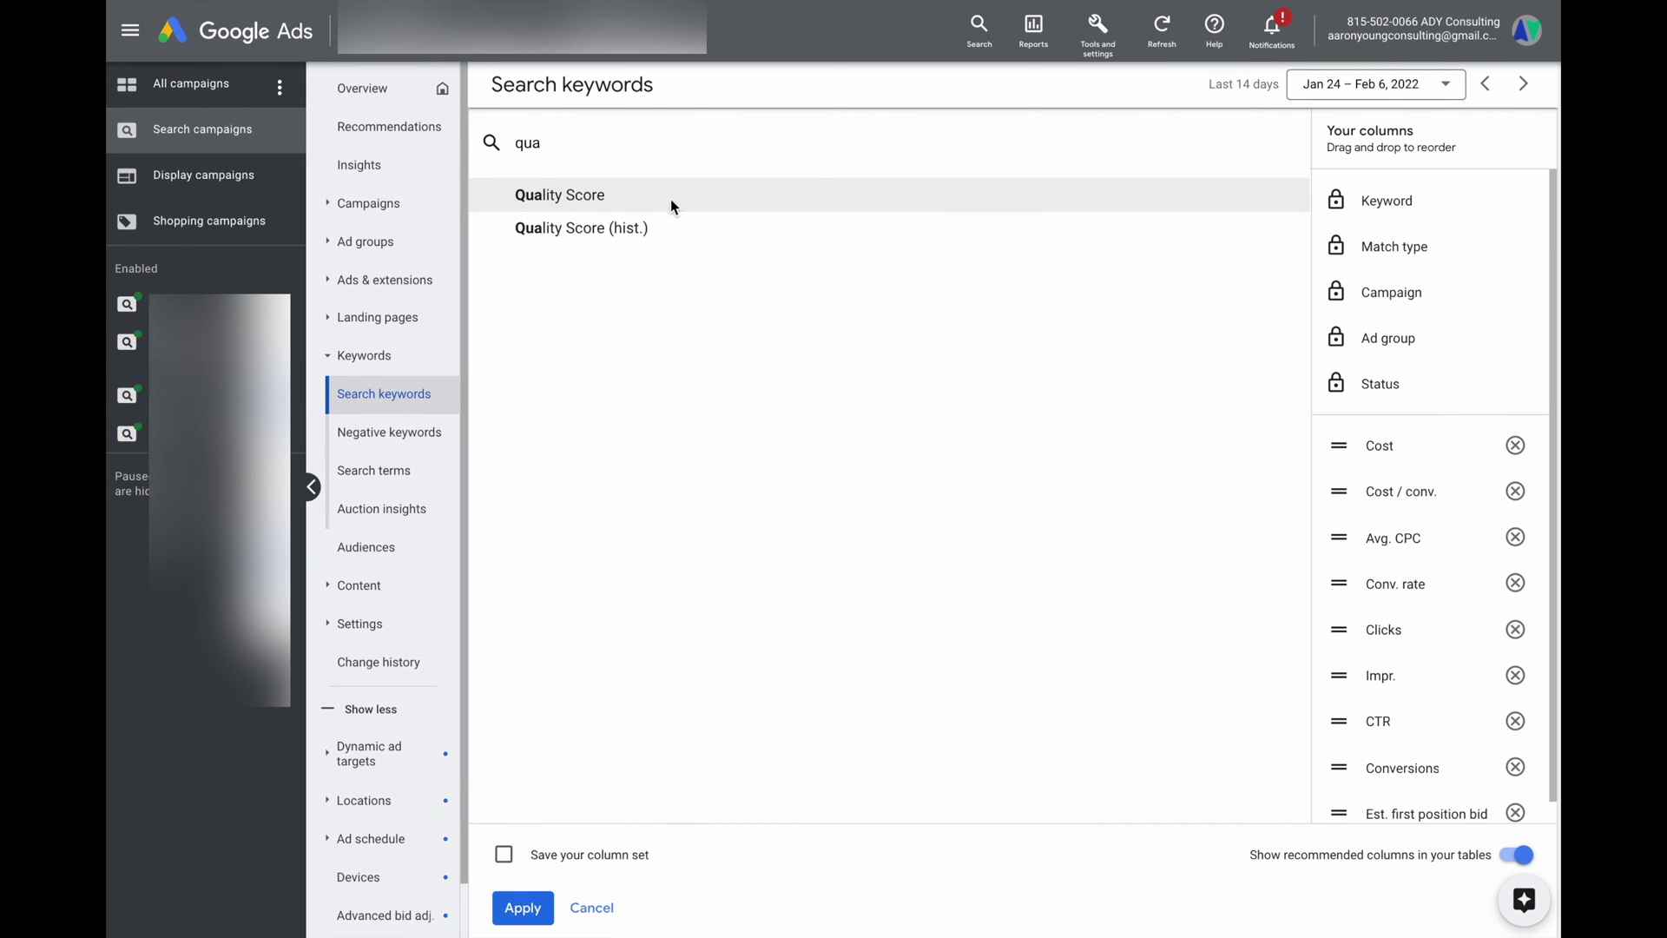
left_click(570, 197)
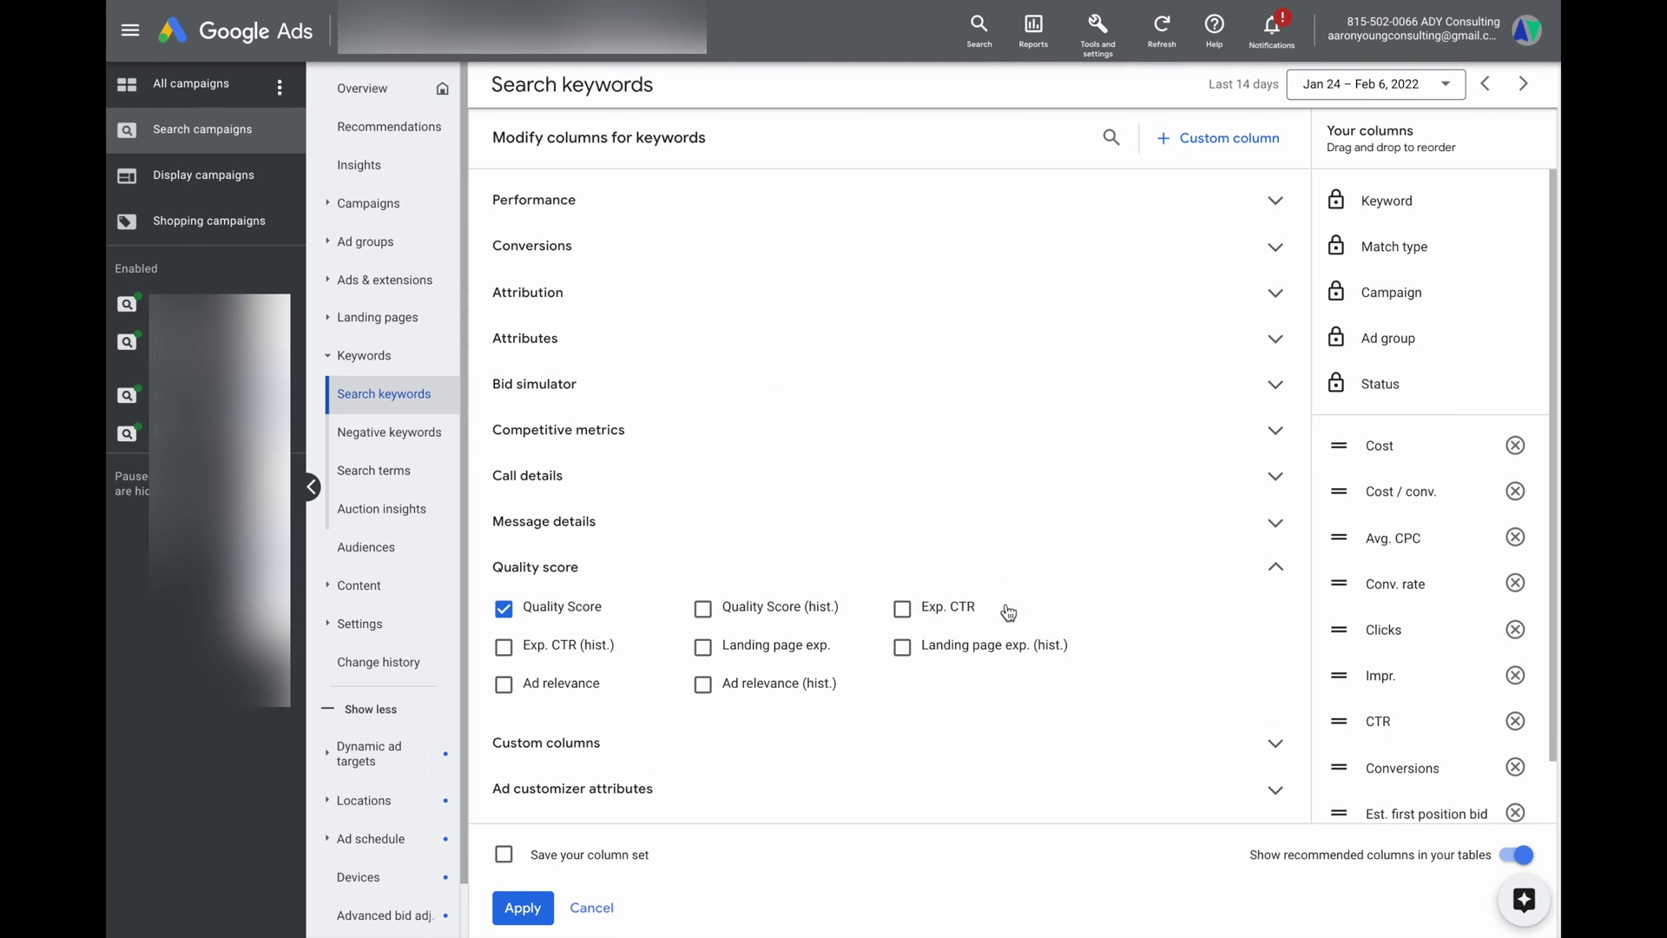
scroll(1352, 632, "down", 1)
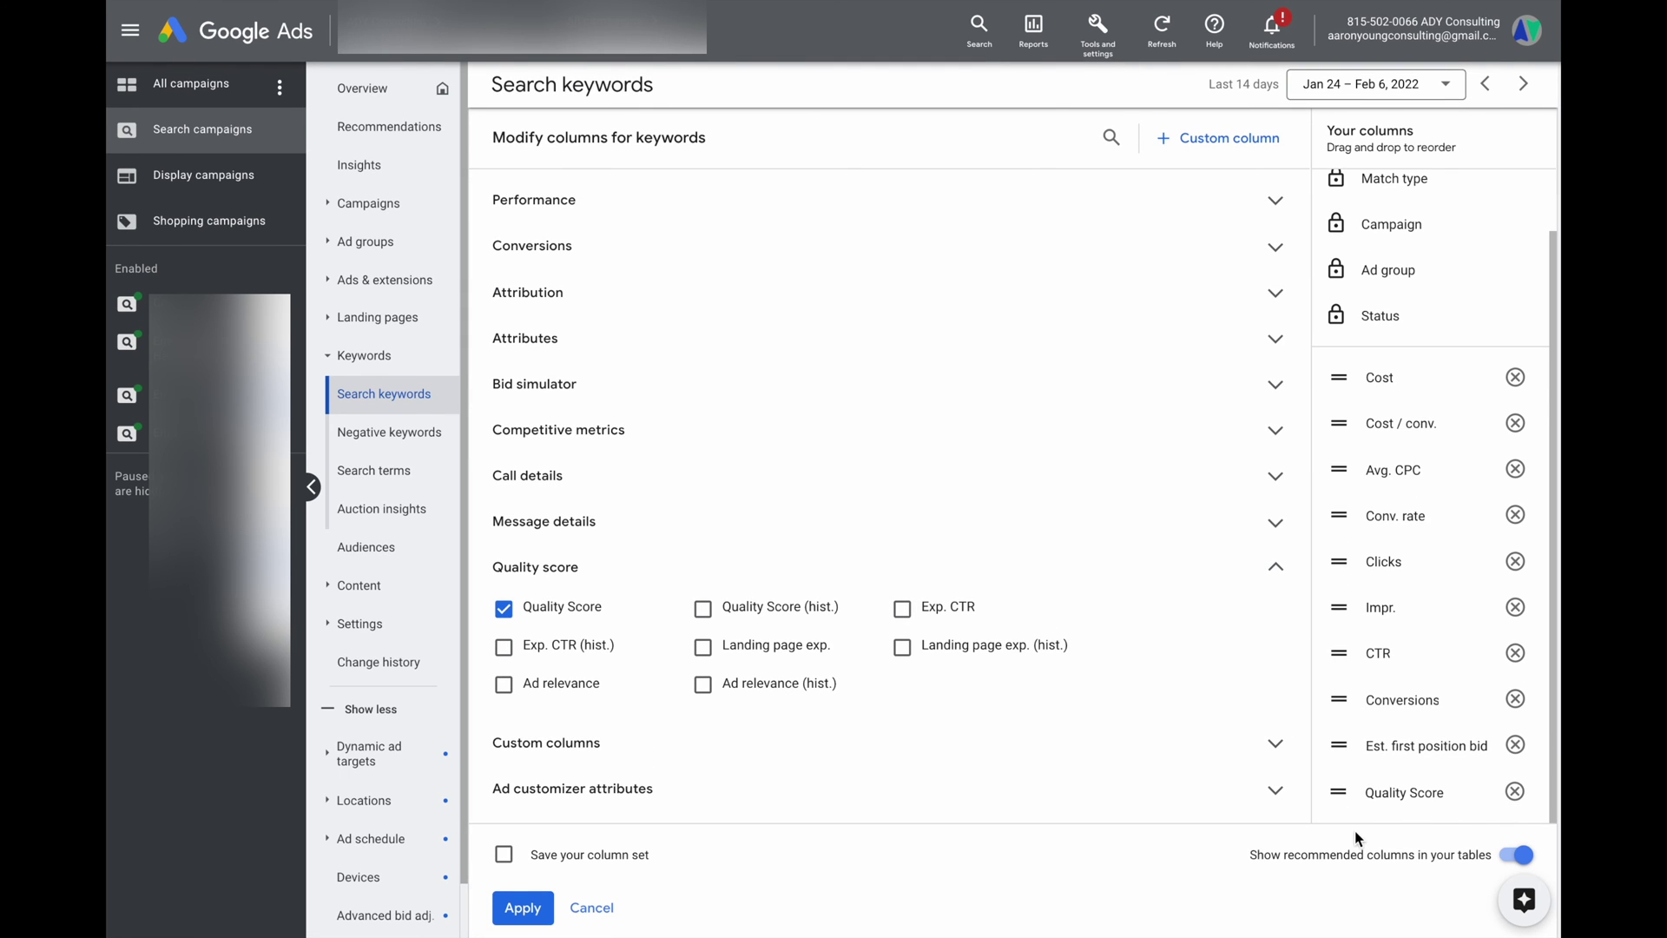
left_click_drag(1338, 793, 1334, 427)
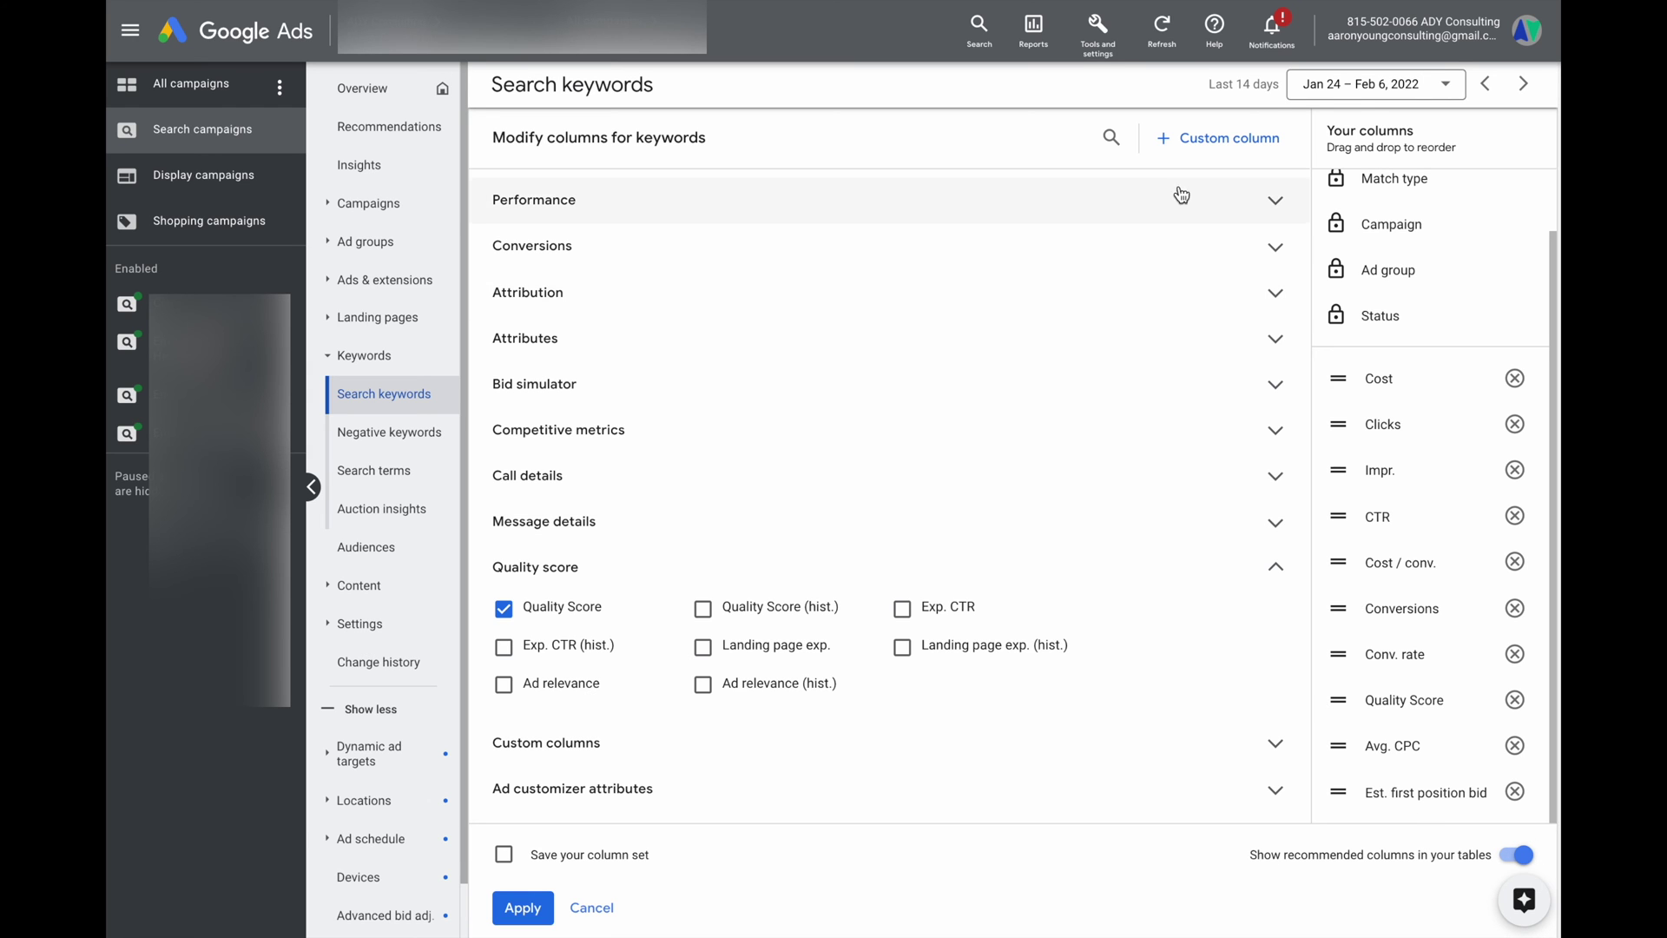
Browse the Performance, Conversions and Bid simulator column groups.
left_click(1270, 207)
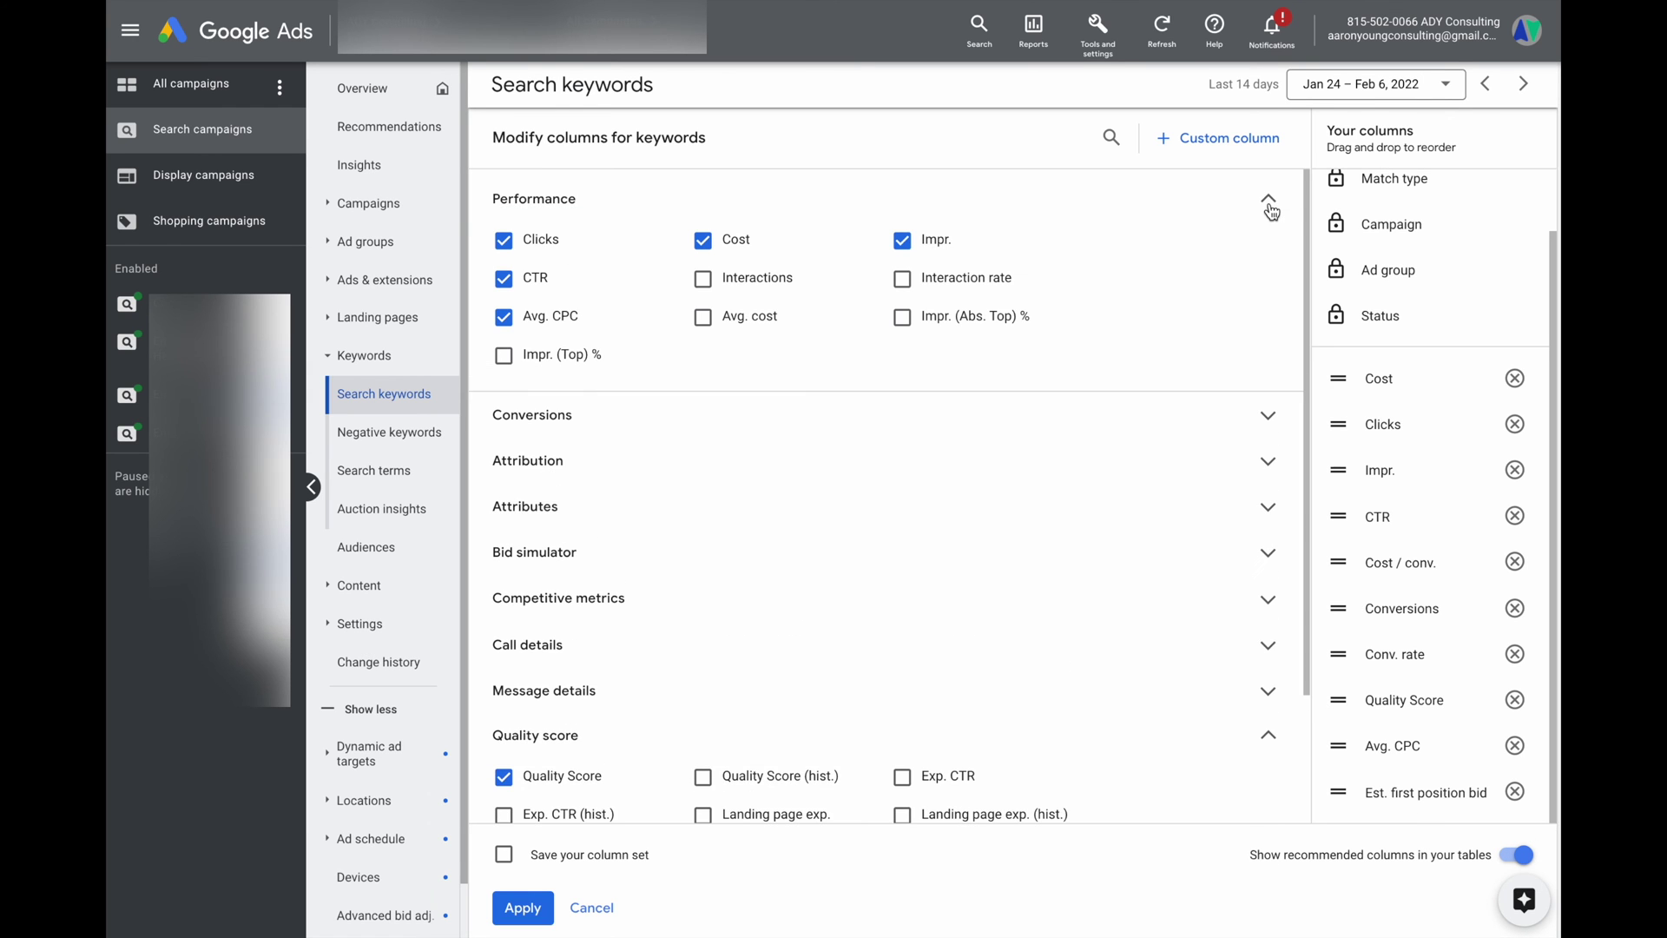
left_click(1269, 207)
left_click(1268, 247)
left_click(1269, 247)
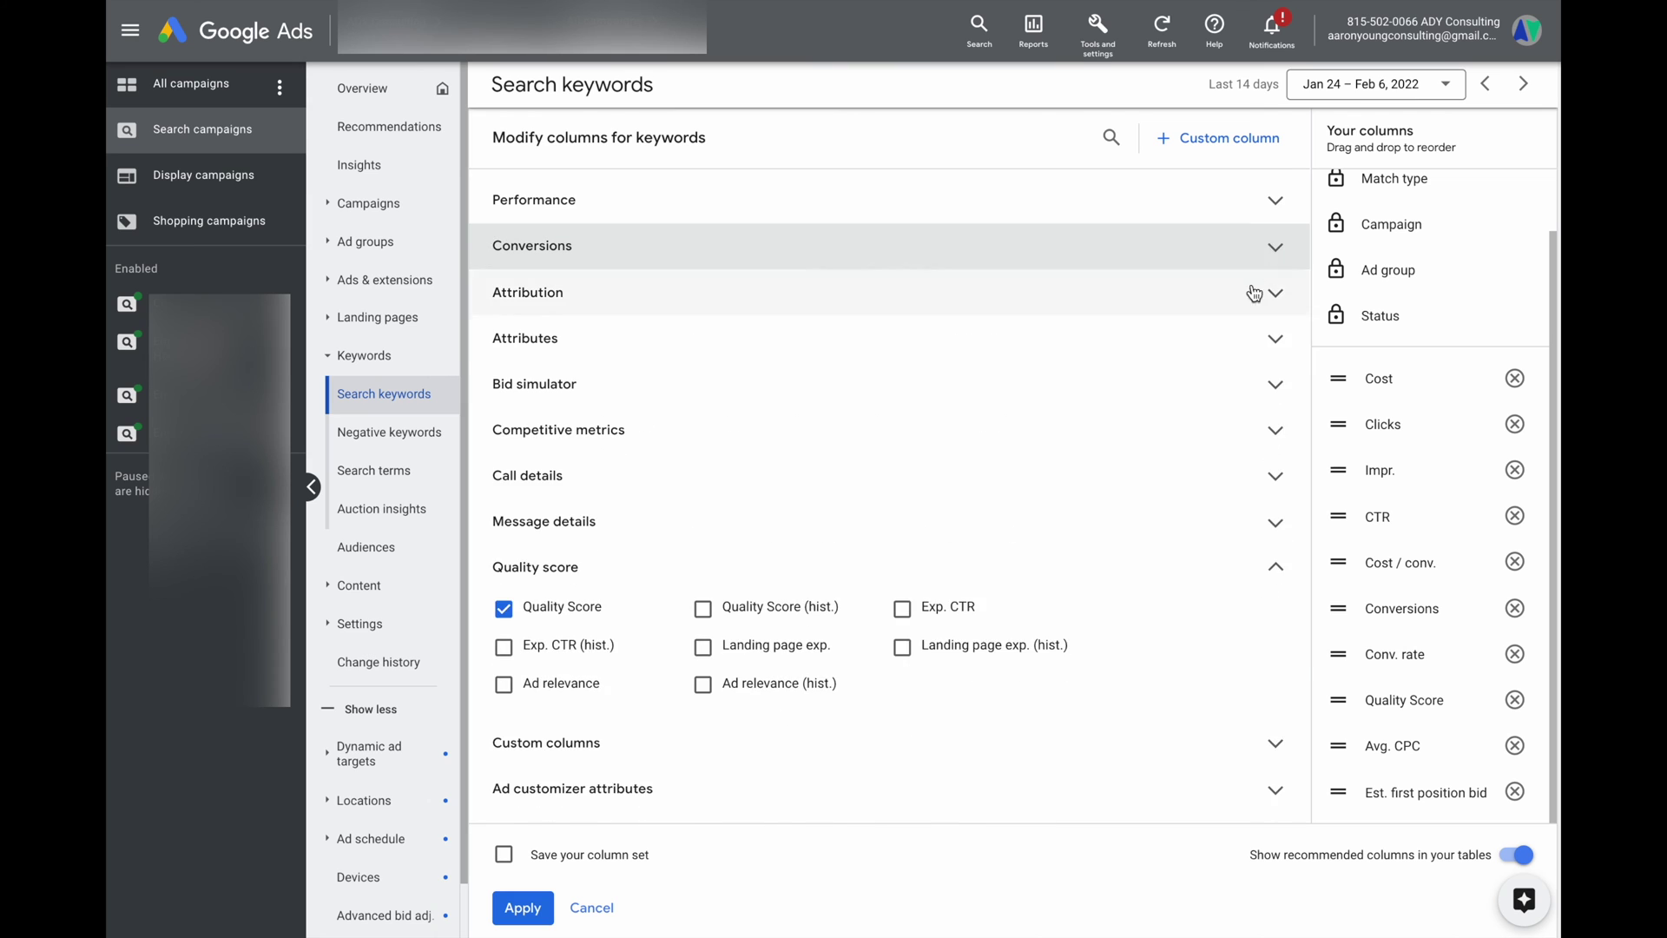
left_click(730, 383)
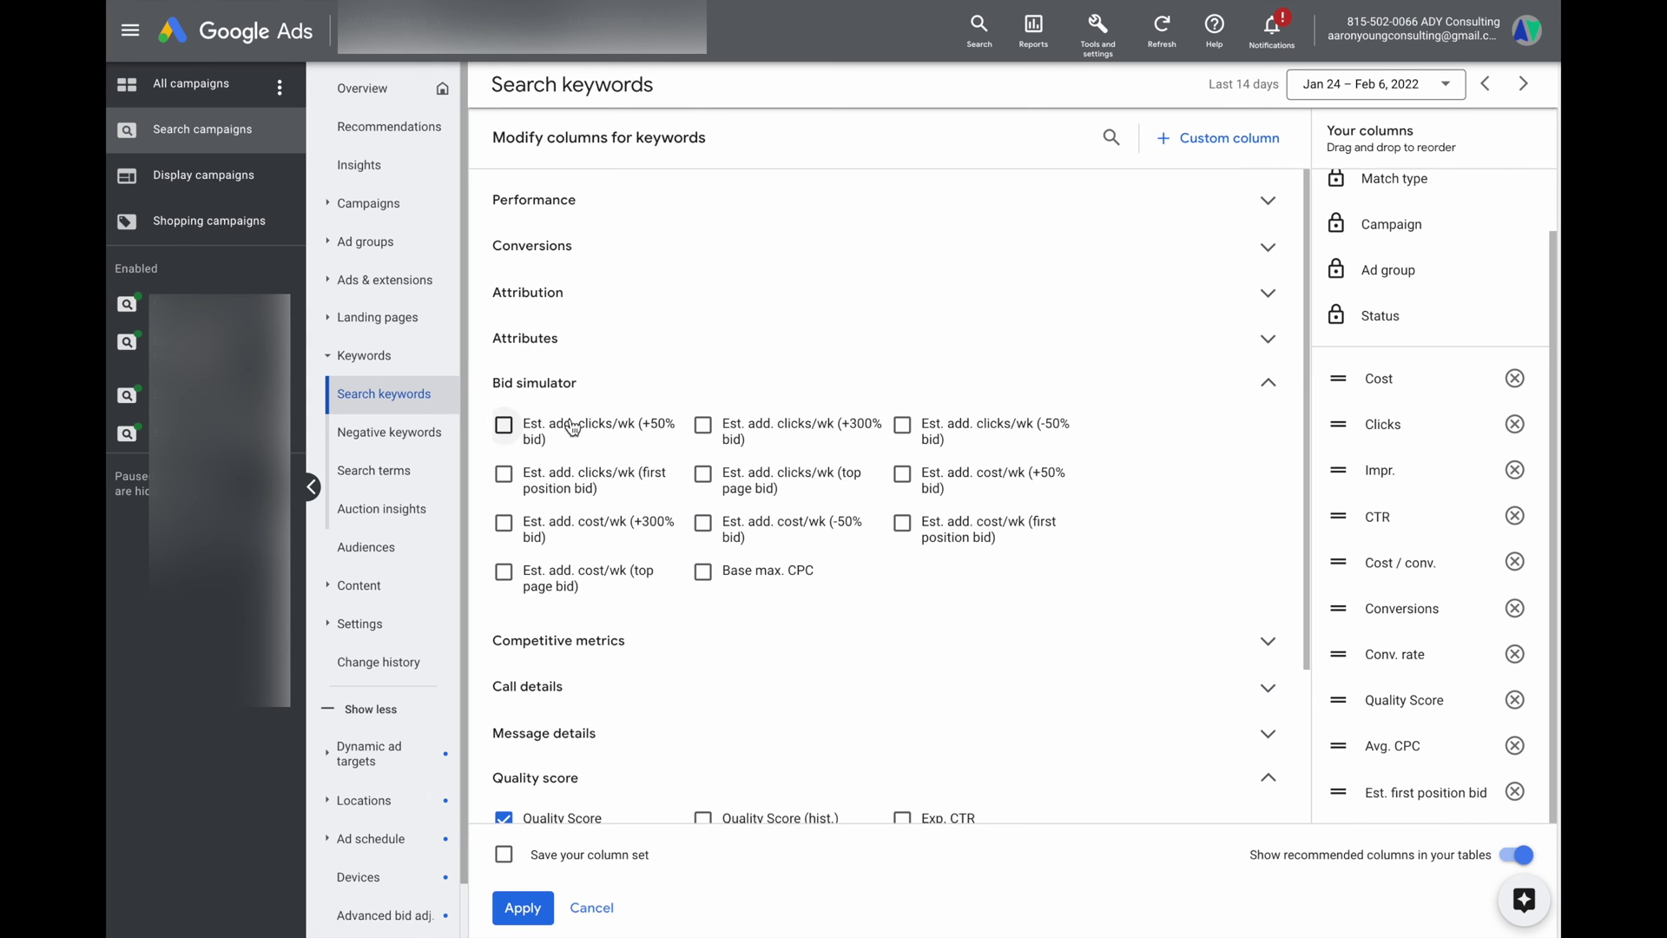
mouse_move(573, 426)
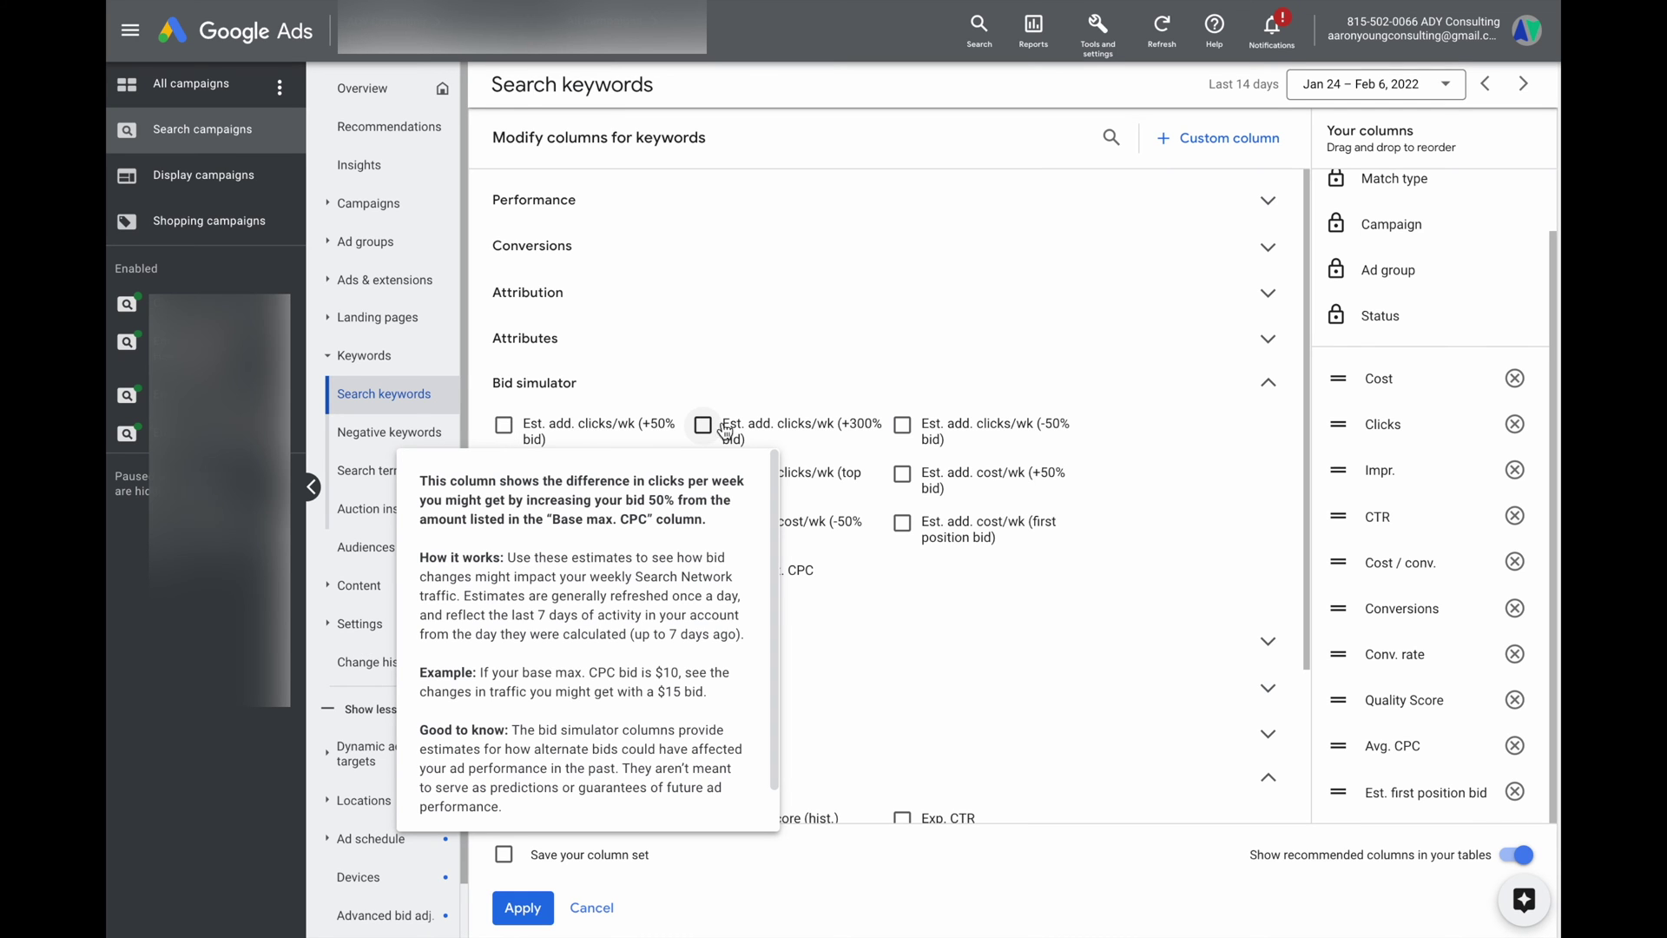
mouse_move(773, 432)
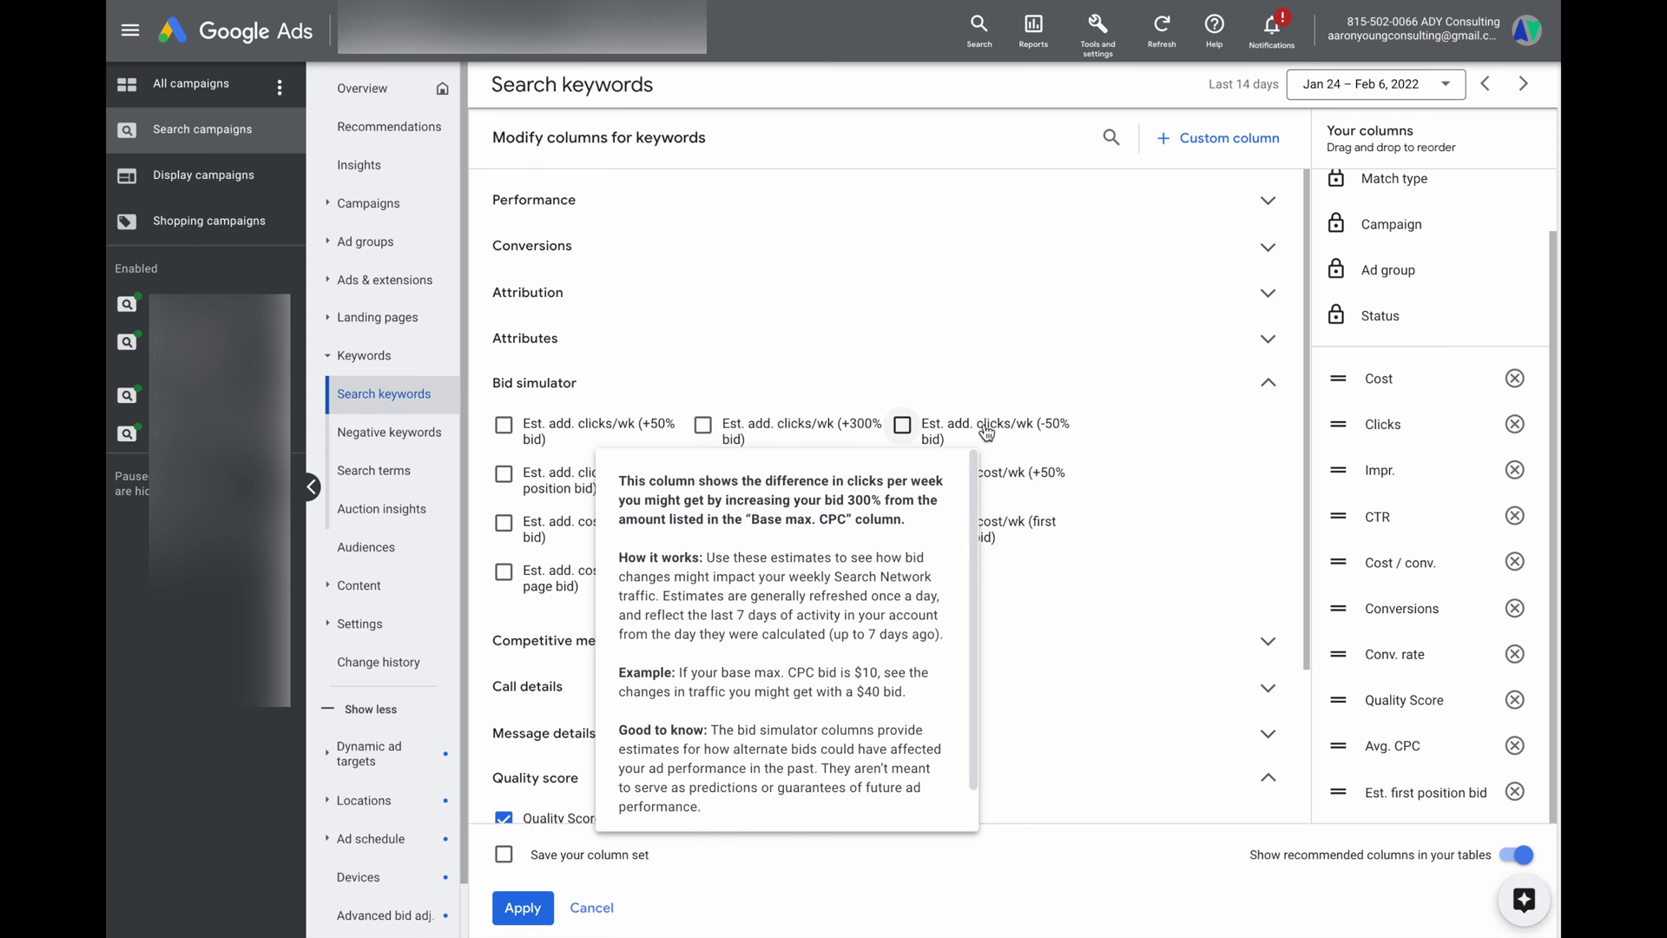
scroll(735, 681, "down", 2)
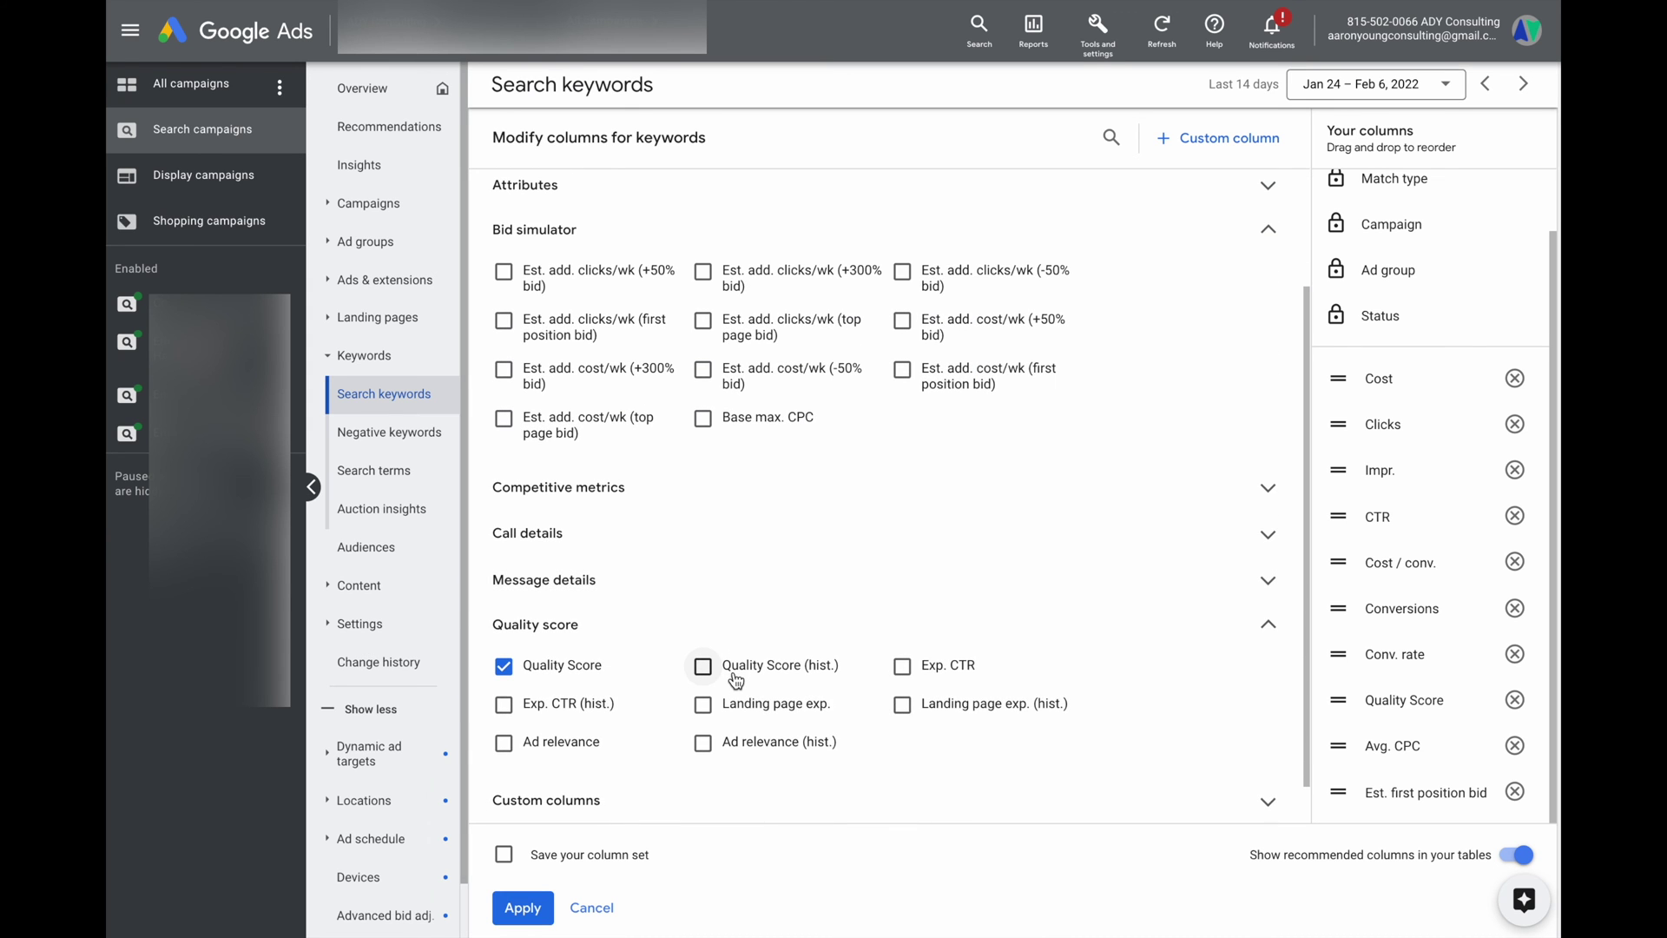
mouse_move(736, 680)
scroll(737, 681, "down", 1)
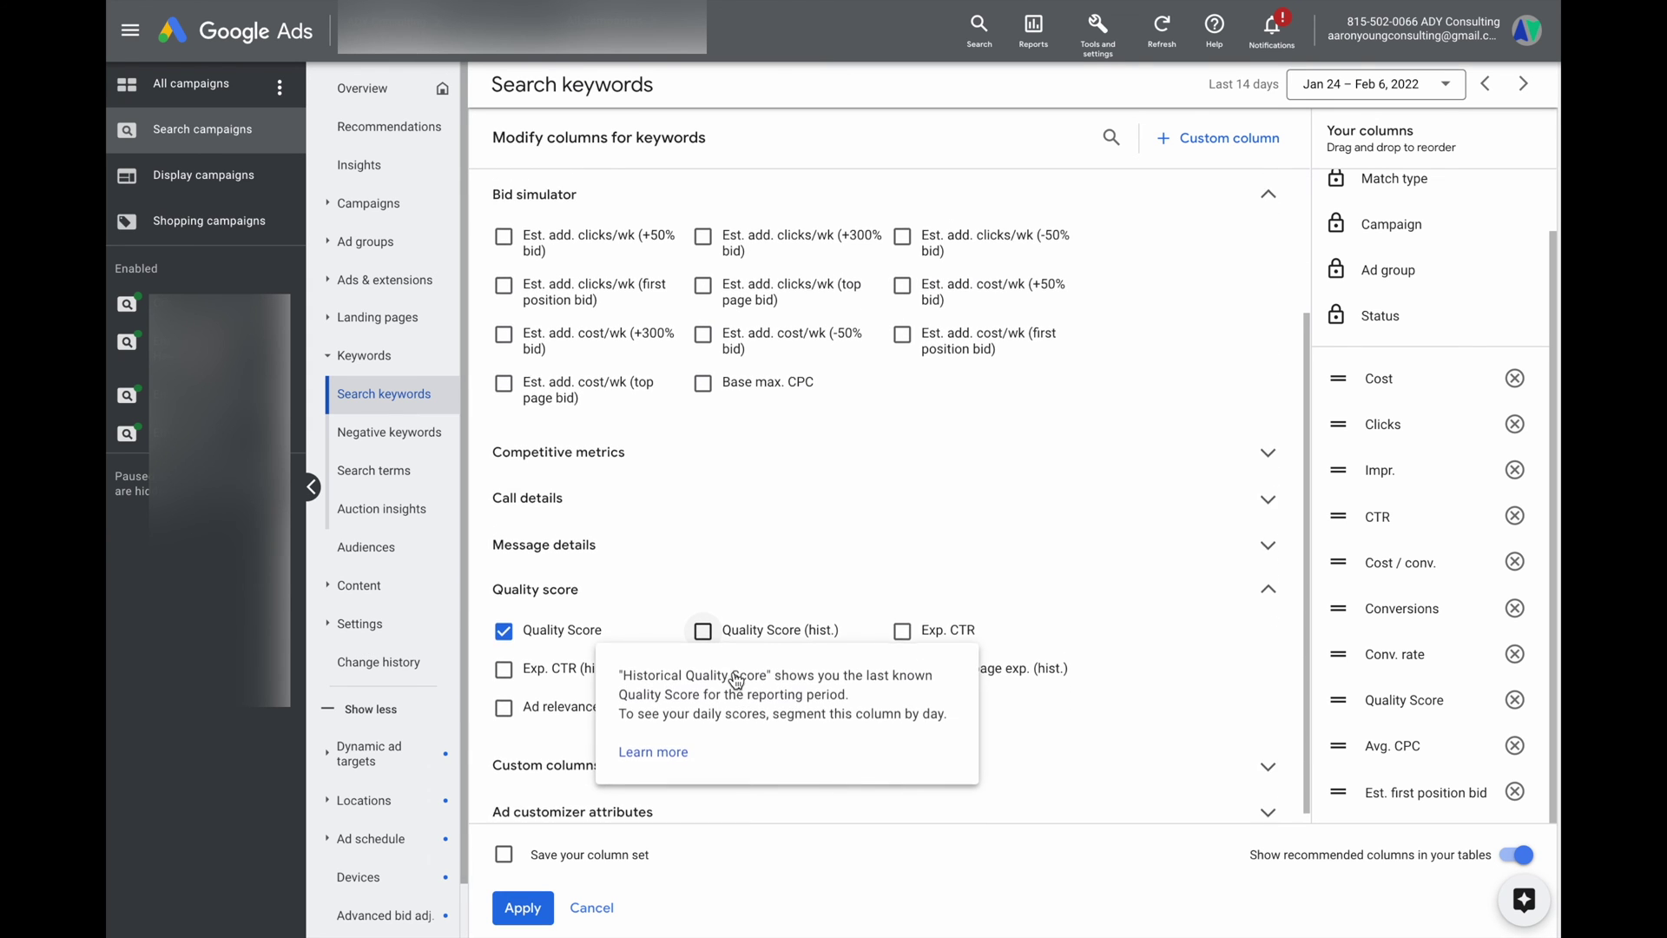
scroll(705, 790, "up", 3)
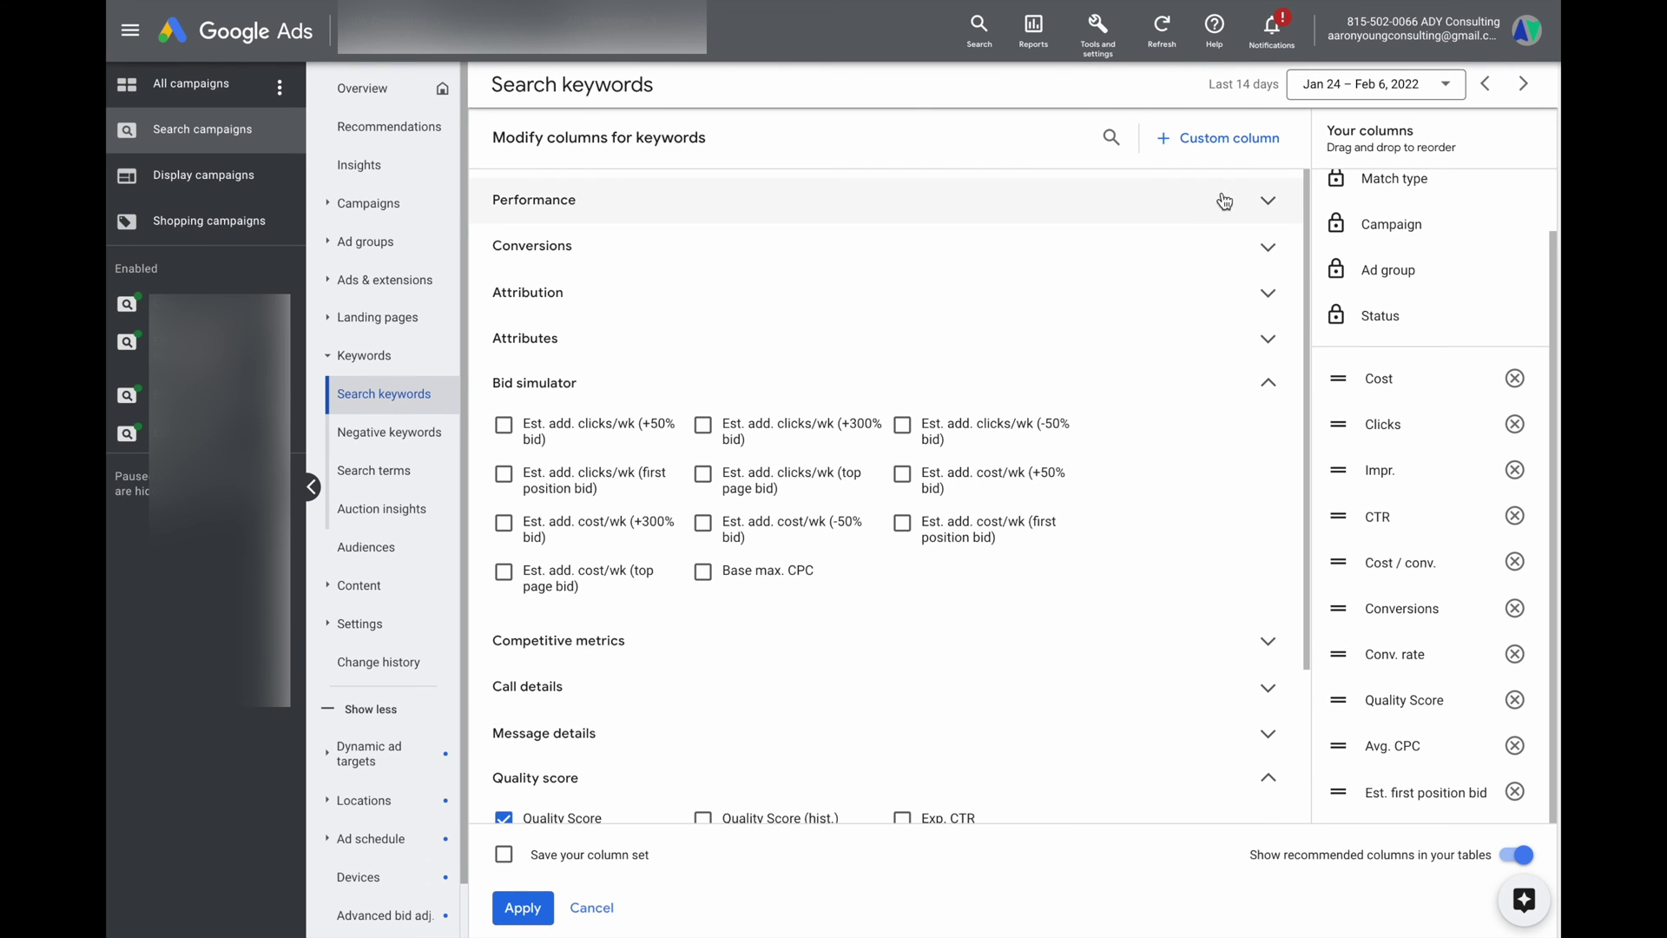
Apply the column changes so each keyword shows its Quality Score, like 7/10 or 6/10.
left_click(1263, 207)
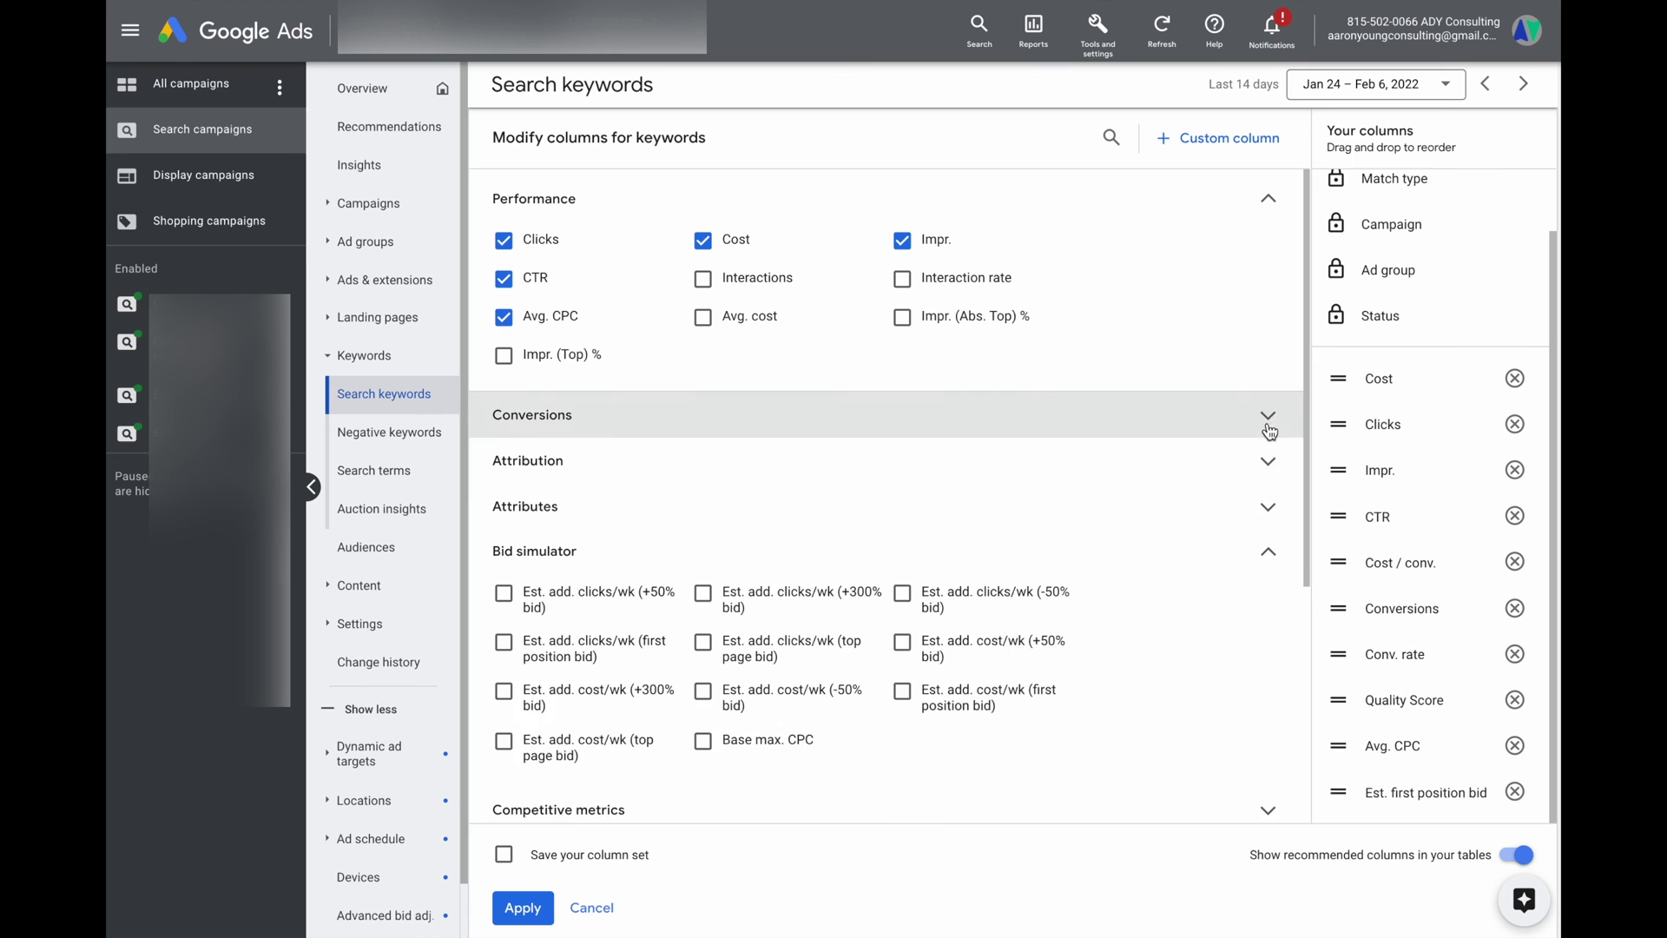
left_click(1266, 416)
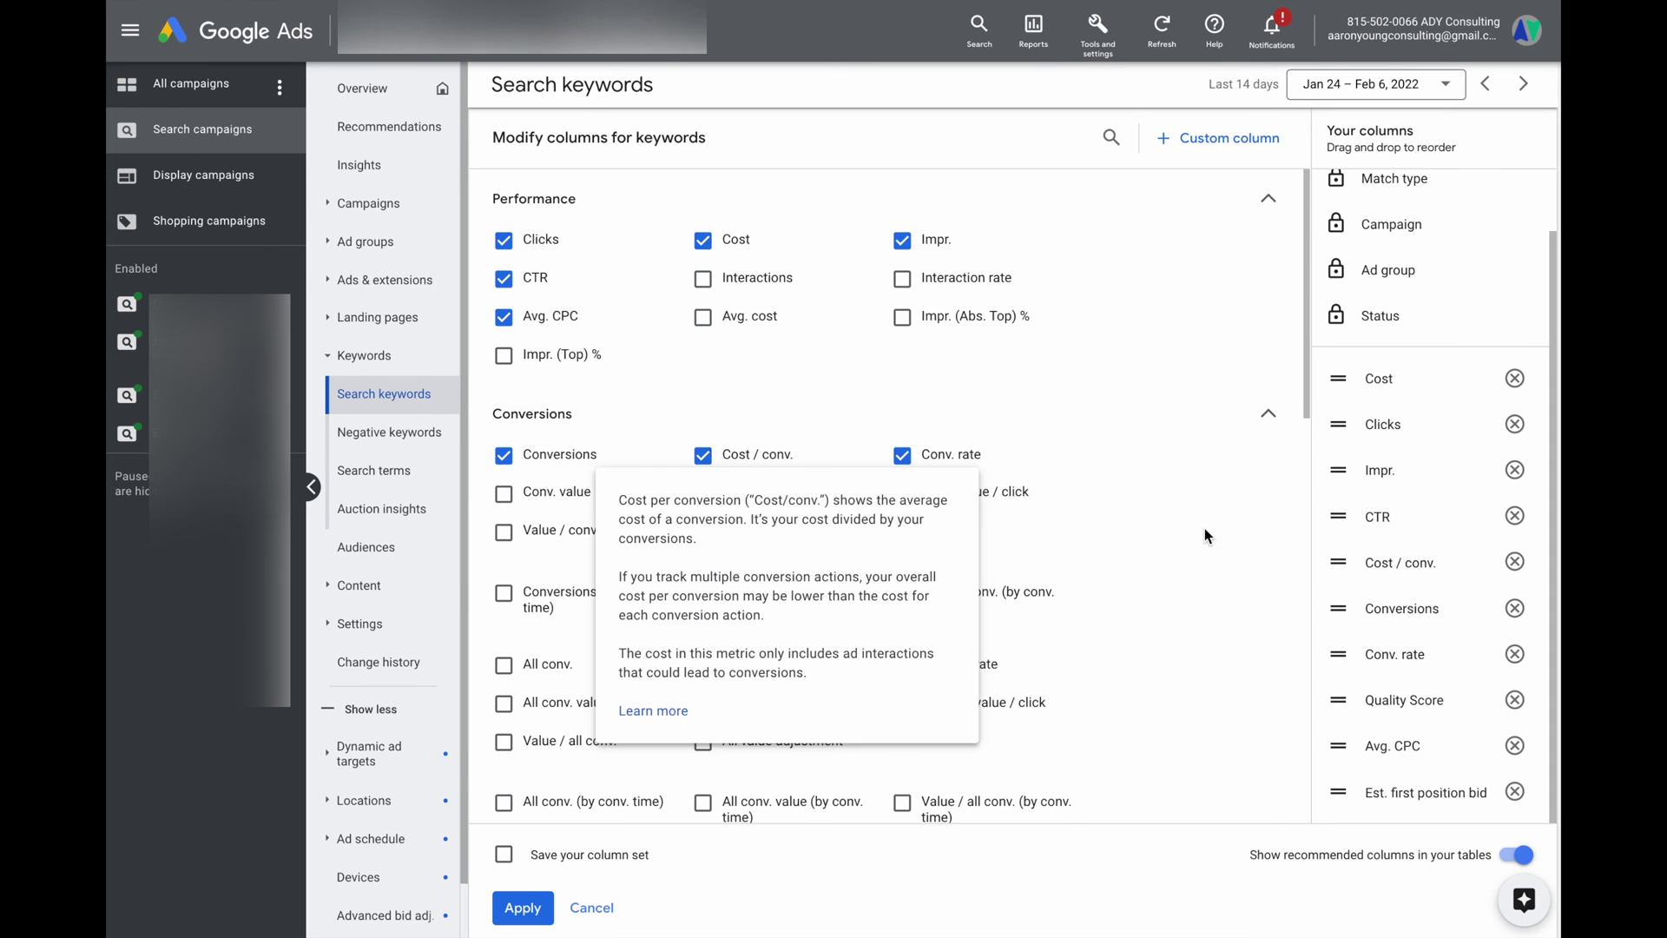
left_click(535, 918)
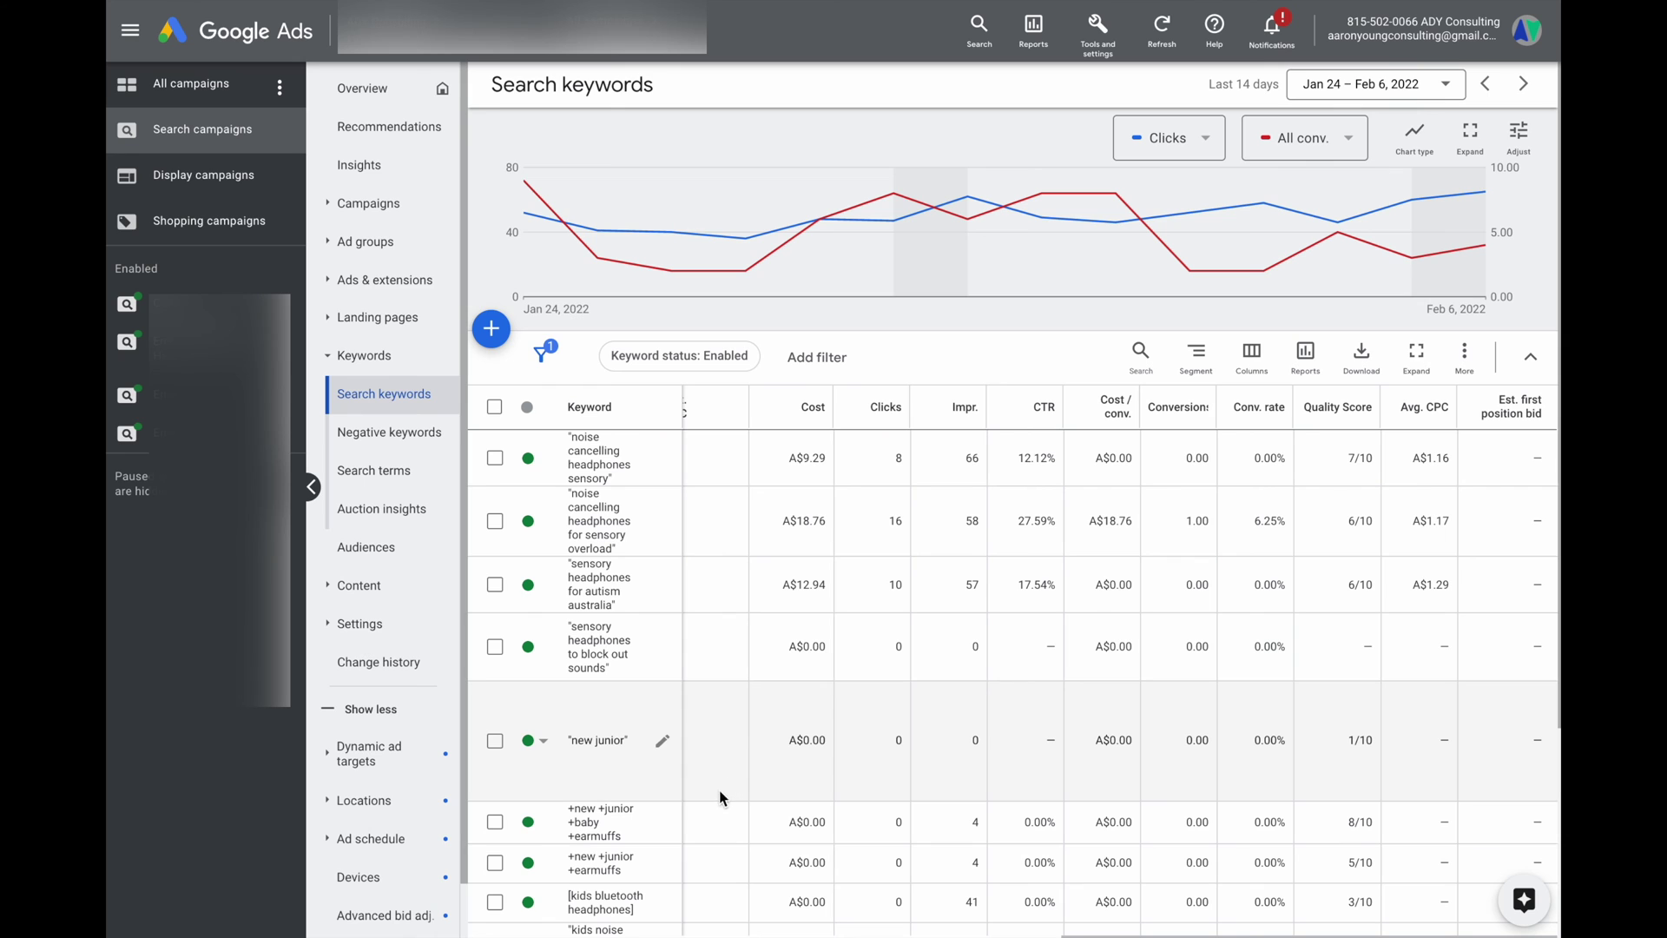
left_click(380, 207)
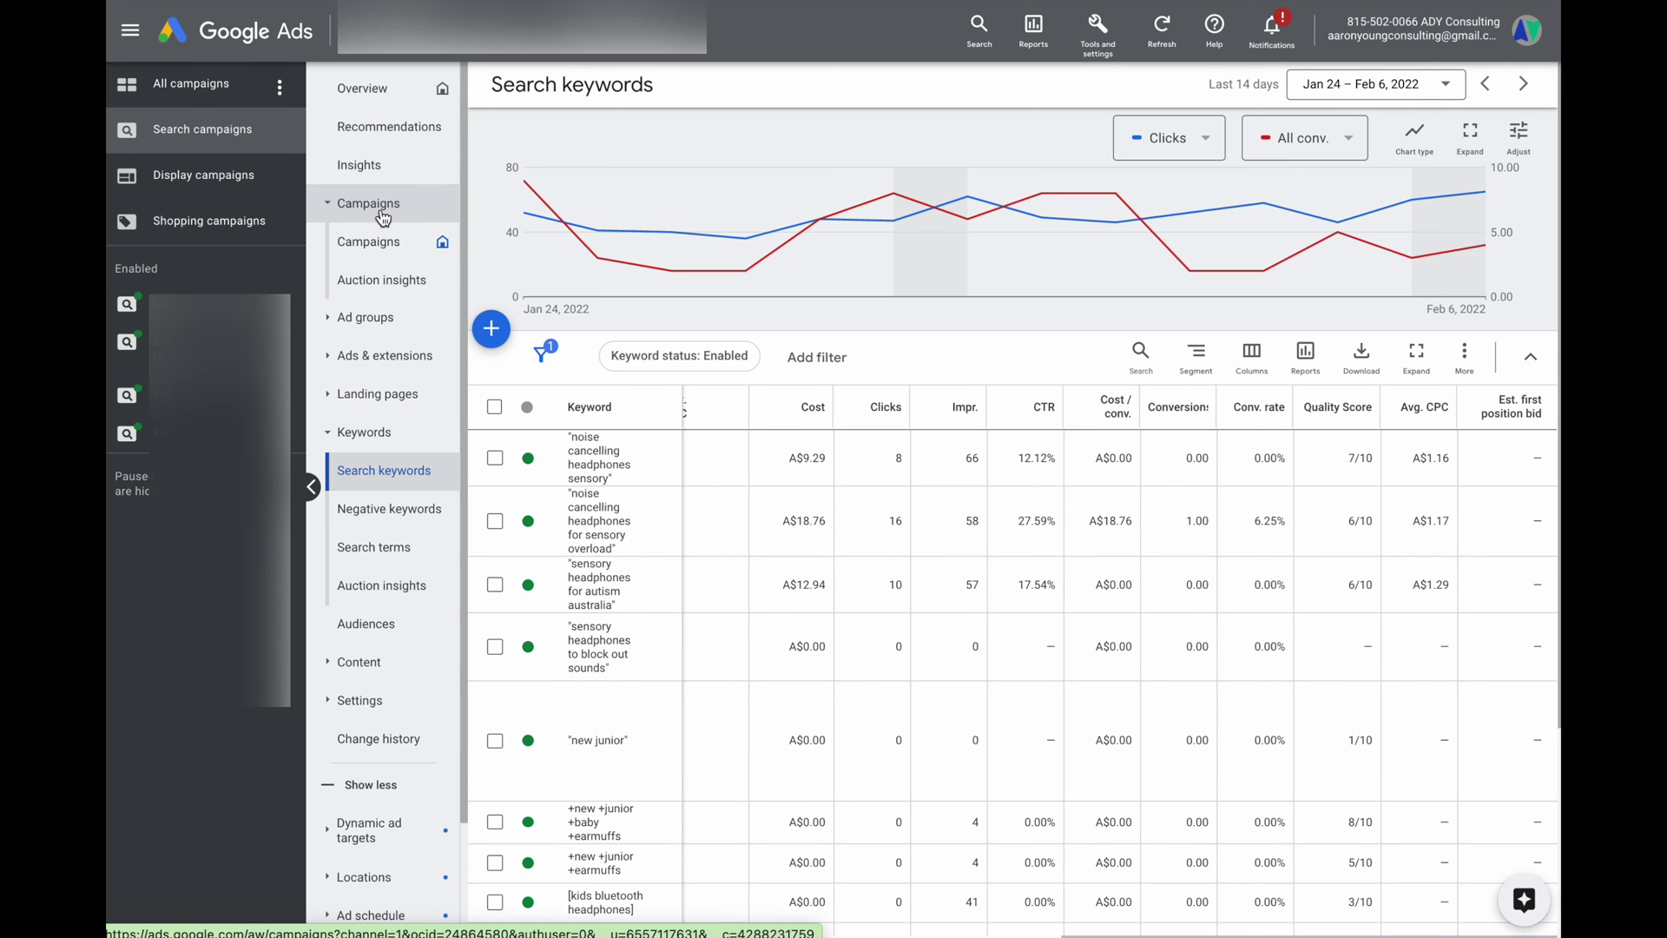
Dismiss the dynamic image extensions suggestion on Campaigns and segment by Conversion action.
left_click(391, 244)
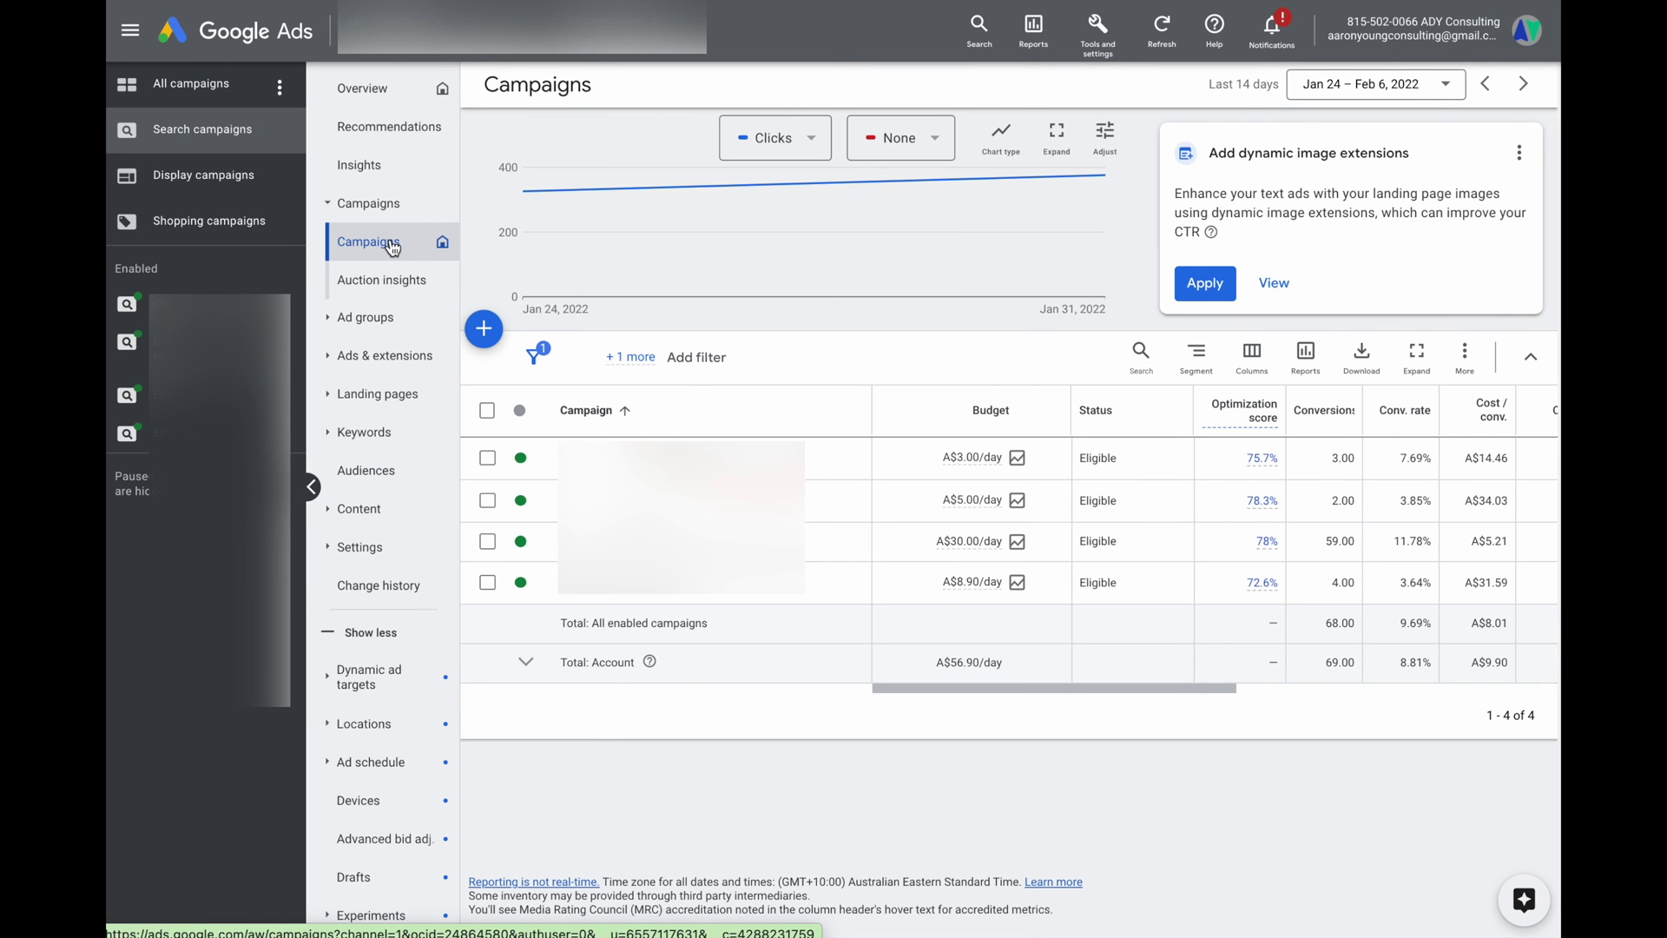
left_click(1525, 151)
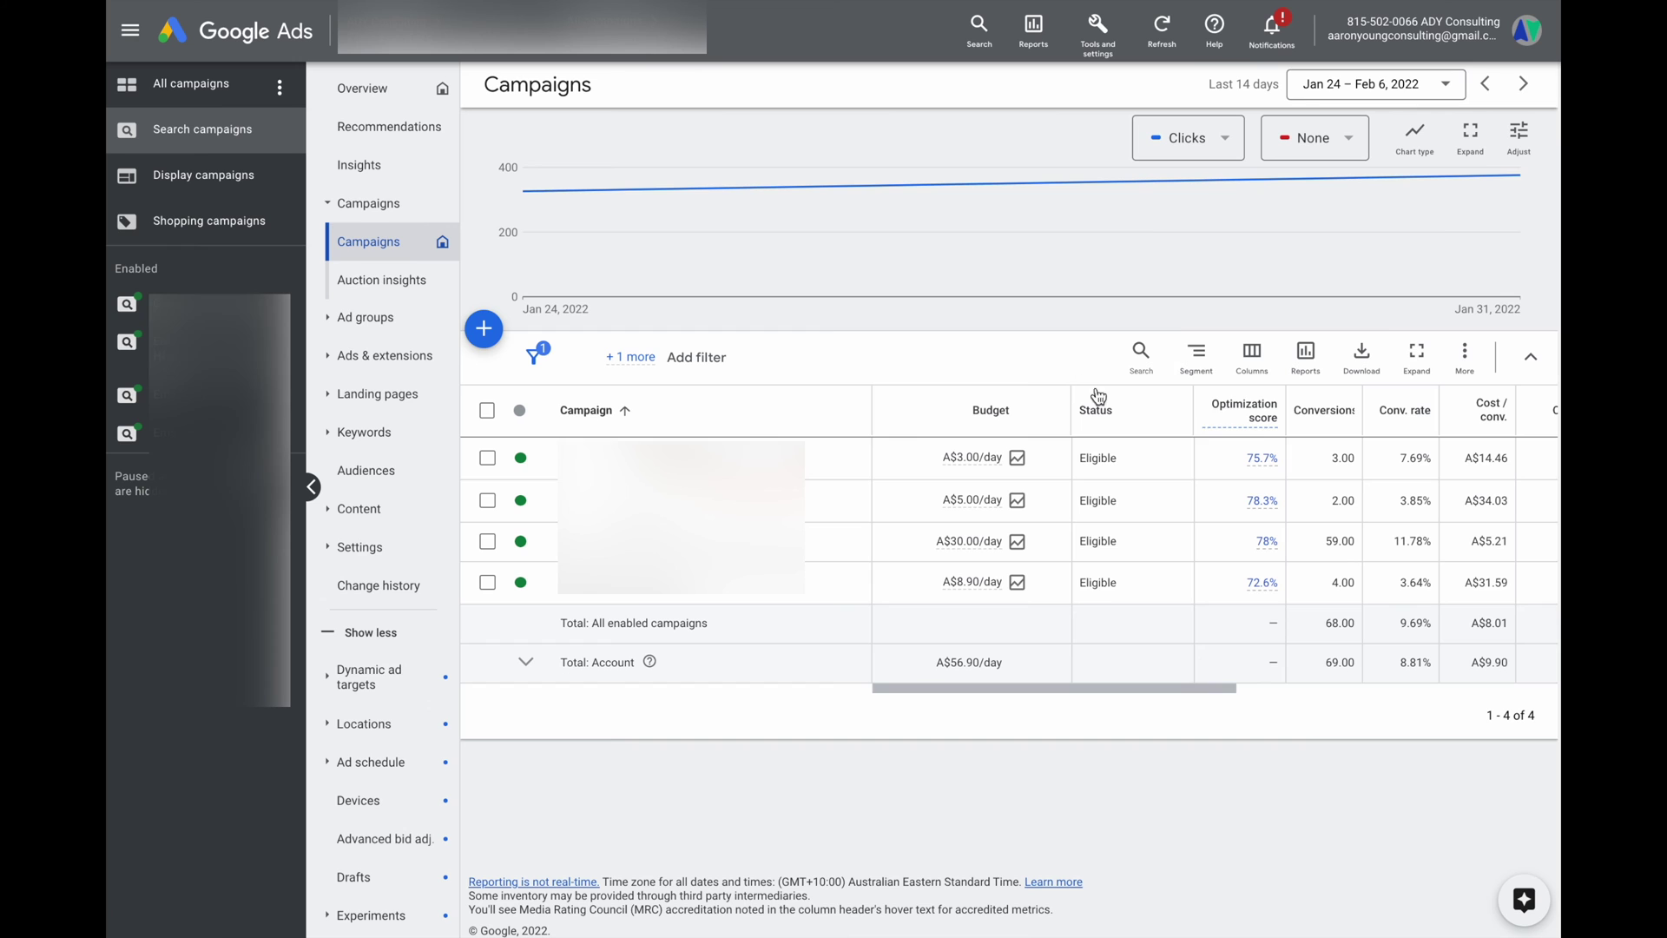
left_click(1203, 361)
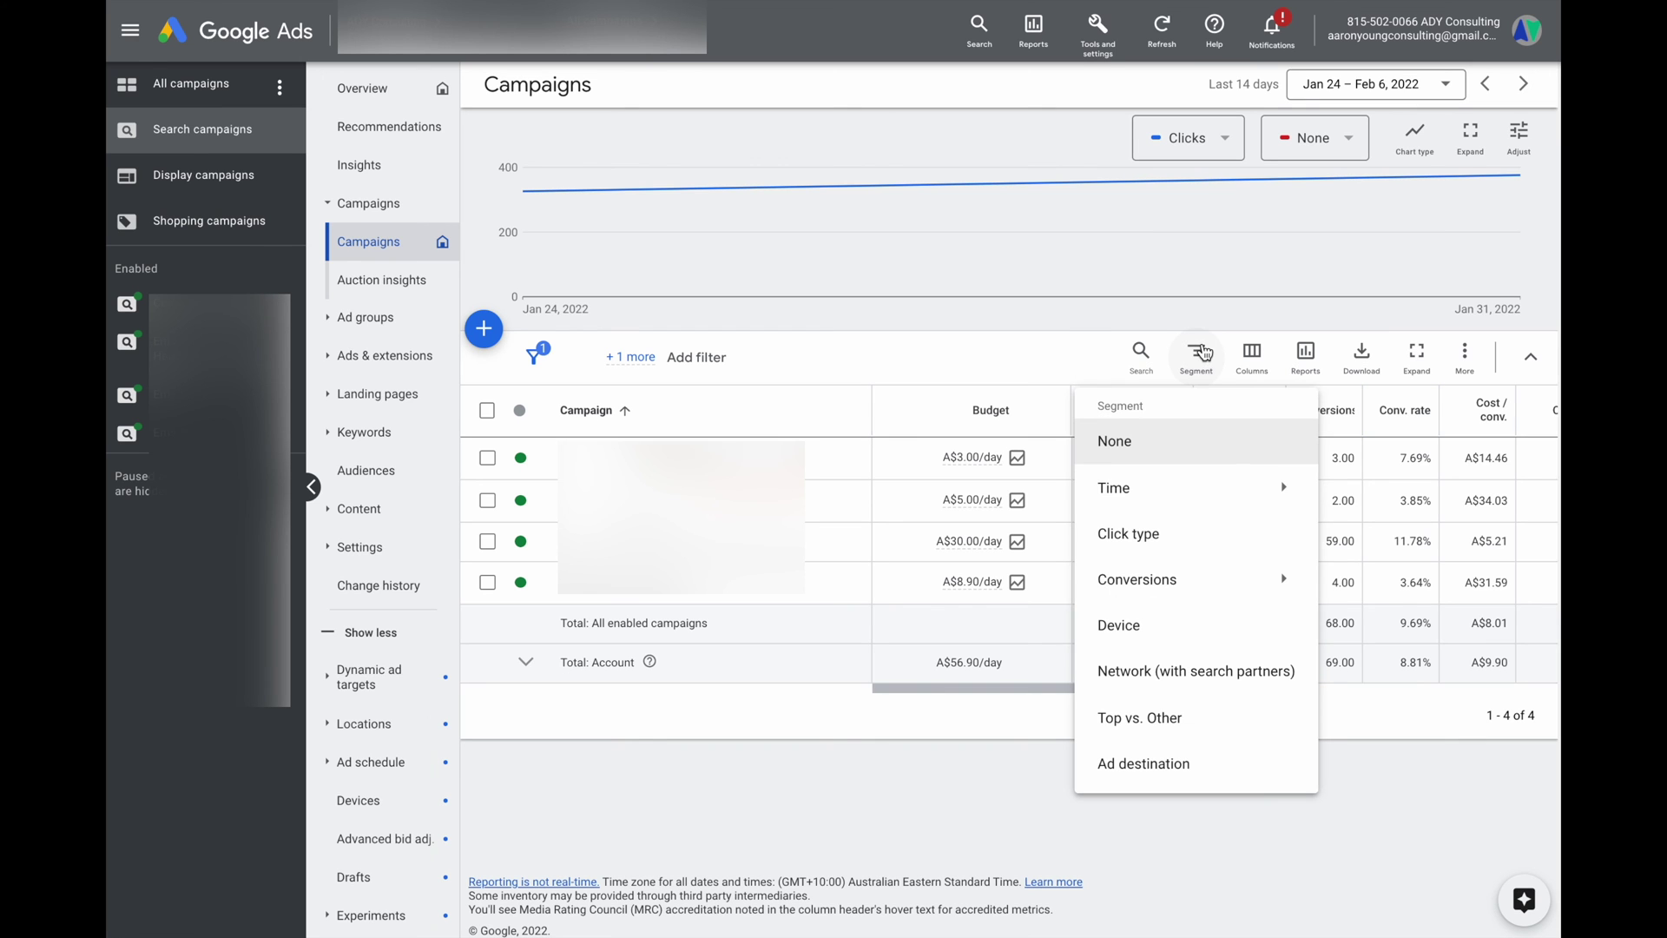
mouse_move(1193, 580)
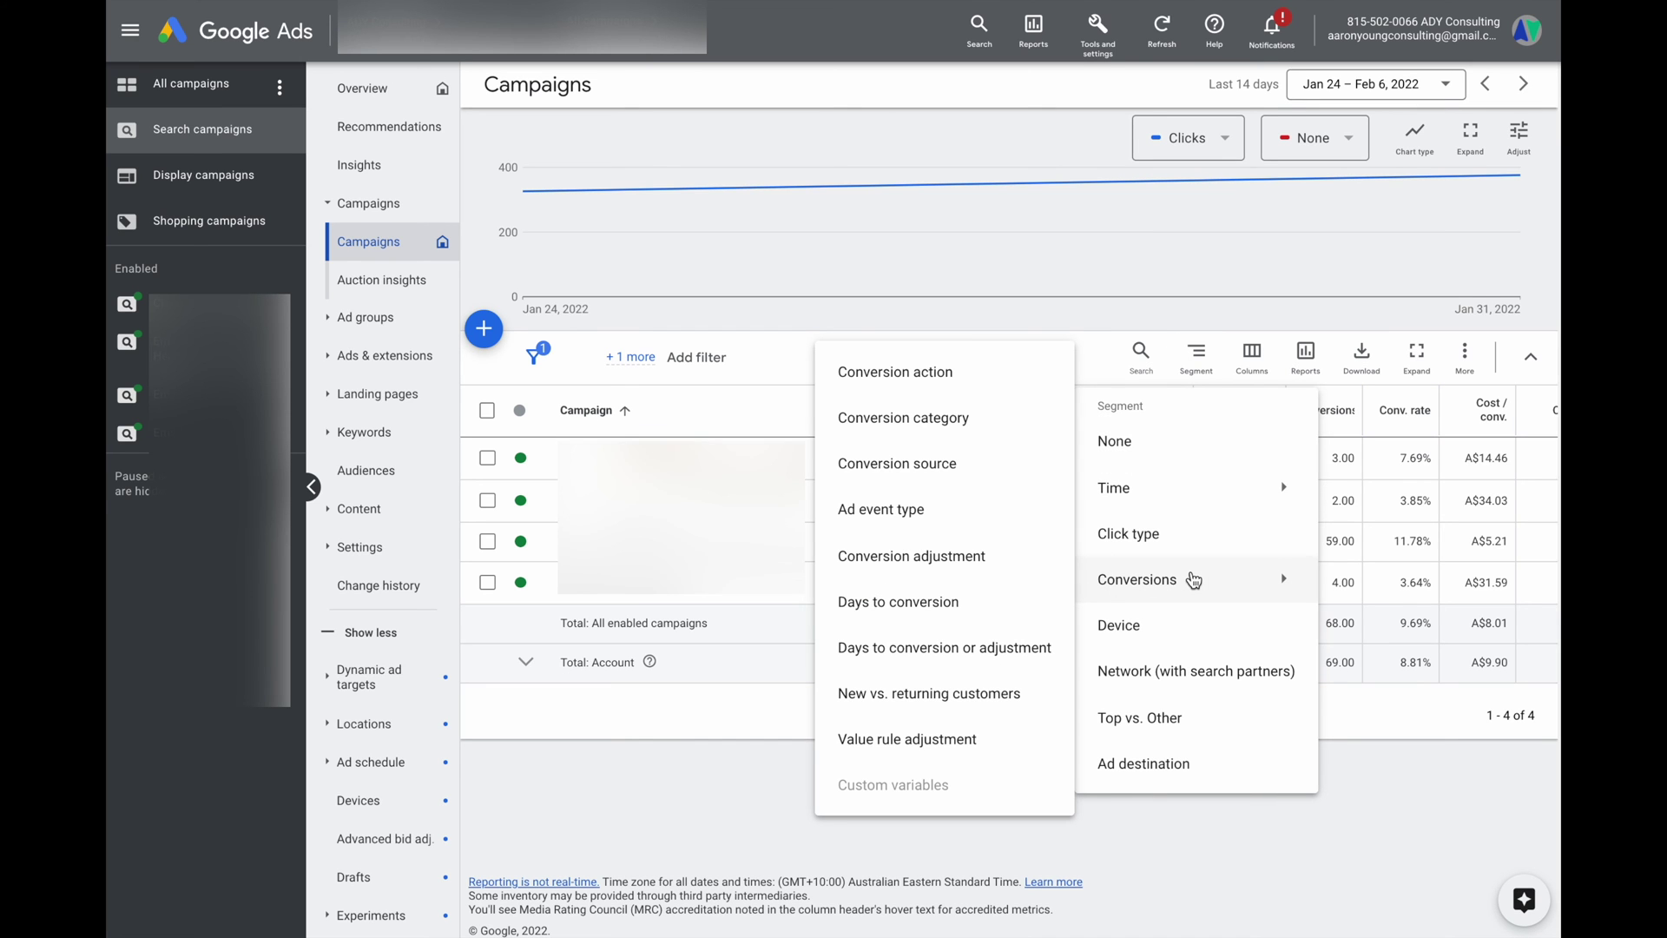
left_click(961, 390)
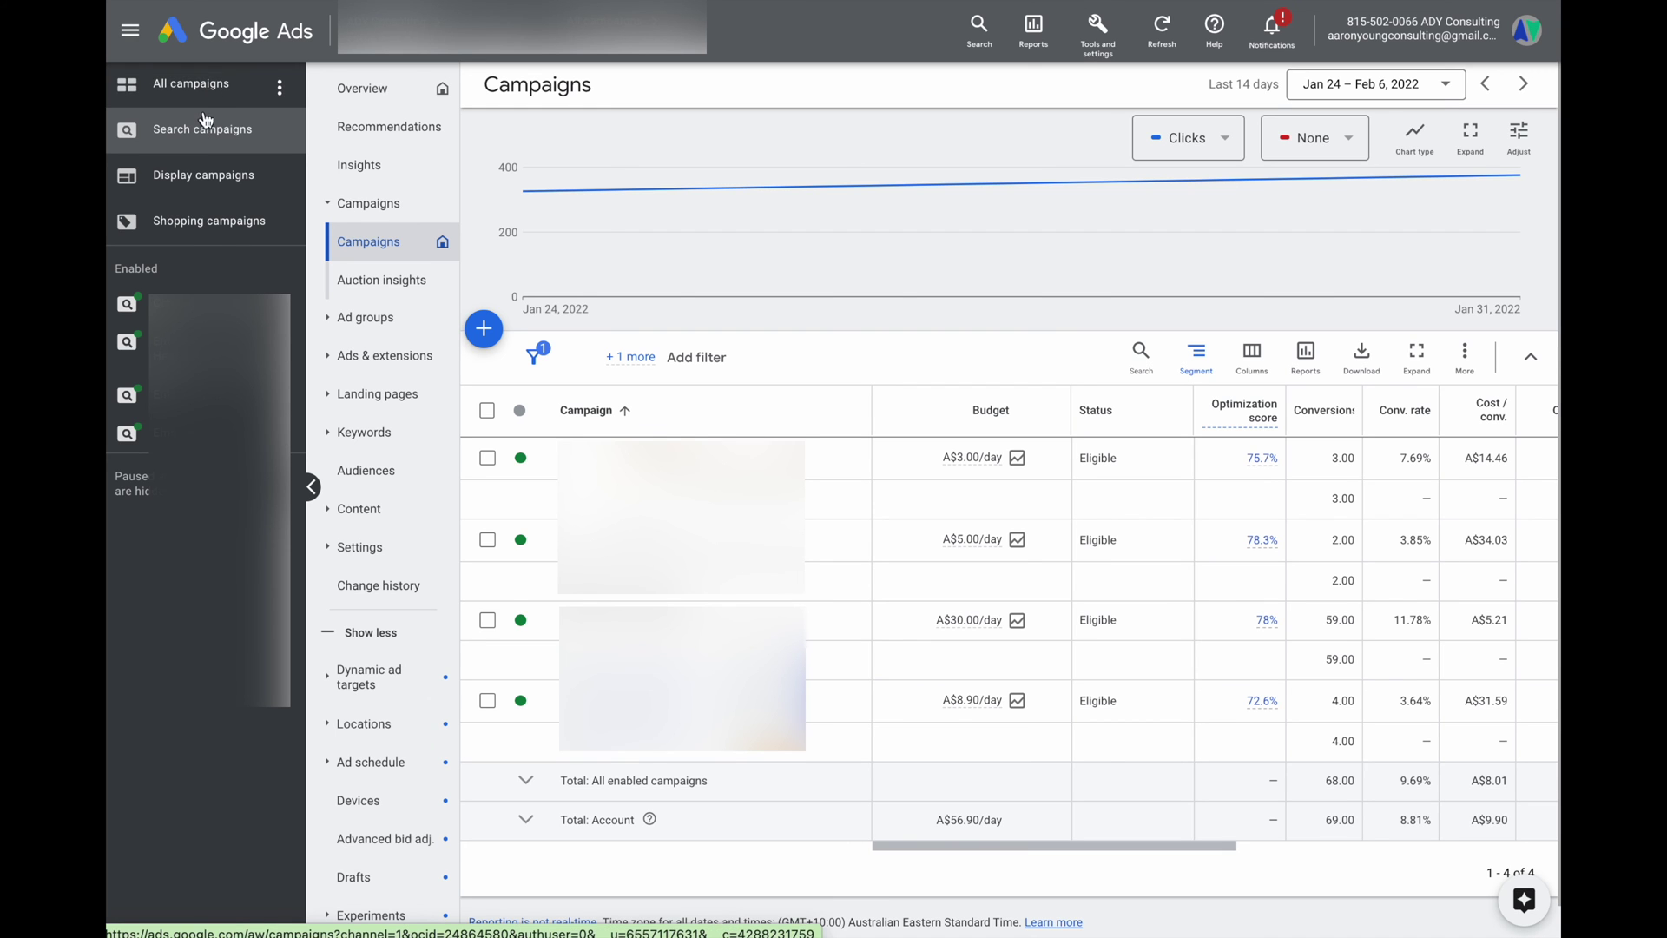
left_click(351, 88)
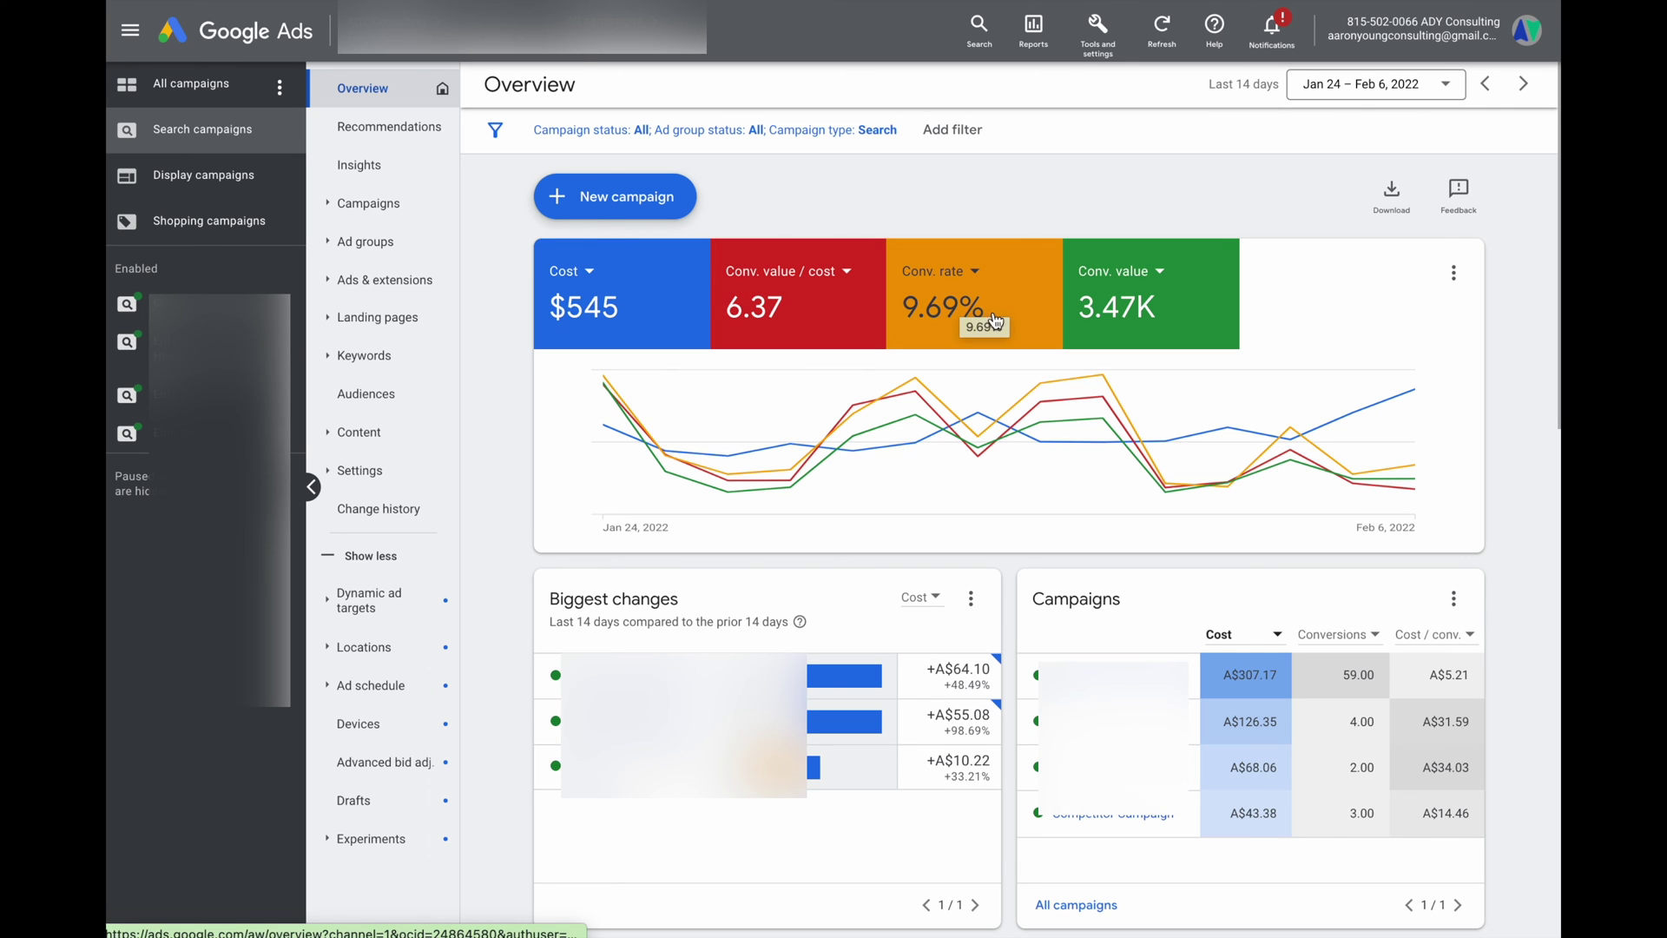
Switch the Overview's first summary card to Avg. CPC, then to Conversions, and return to Campaigns.
left_click(594, 278)
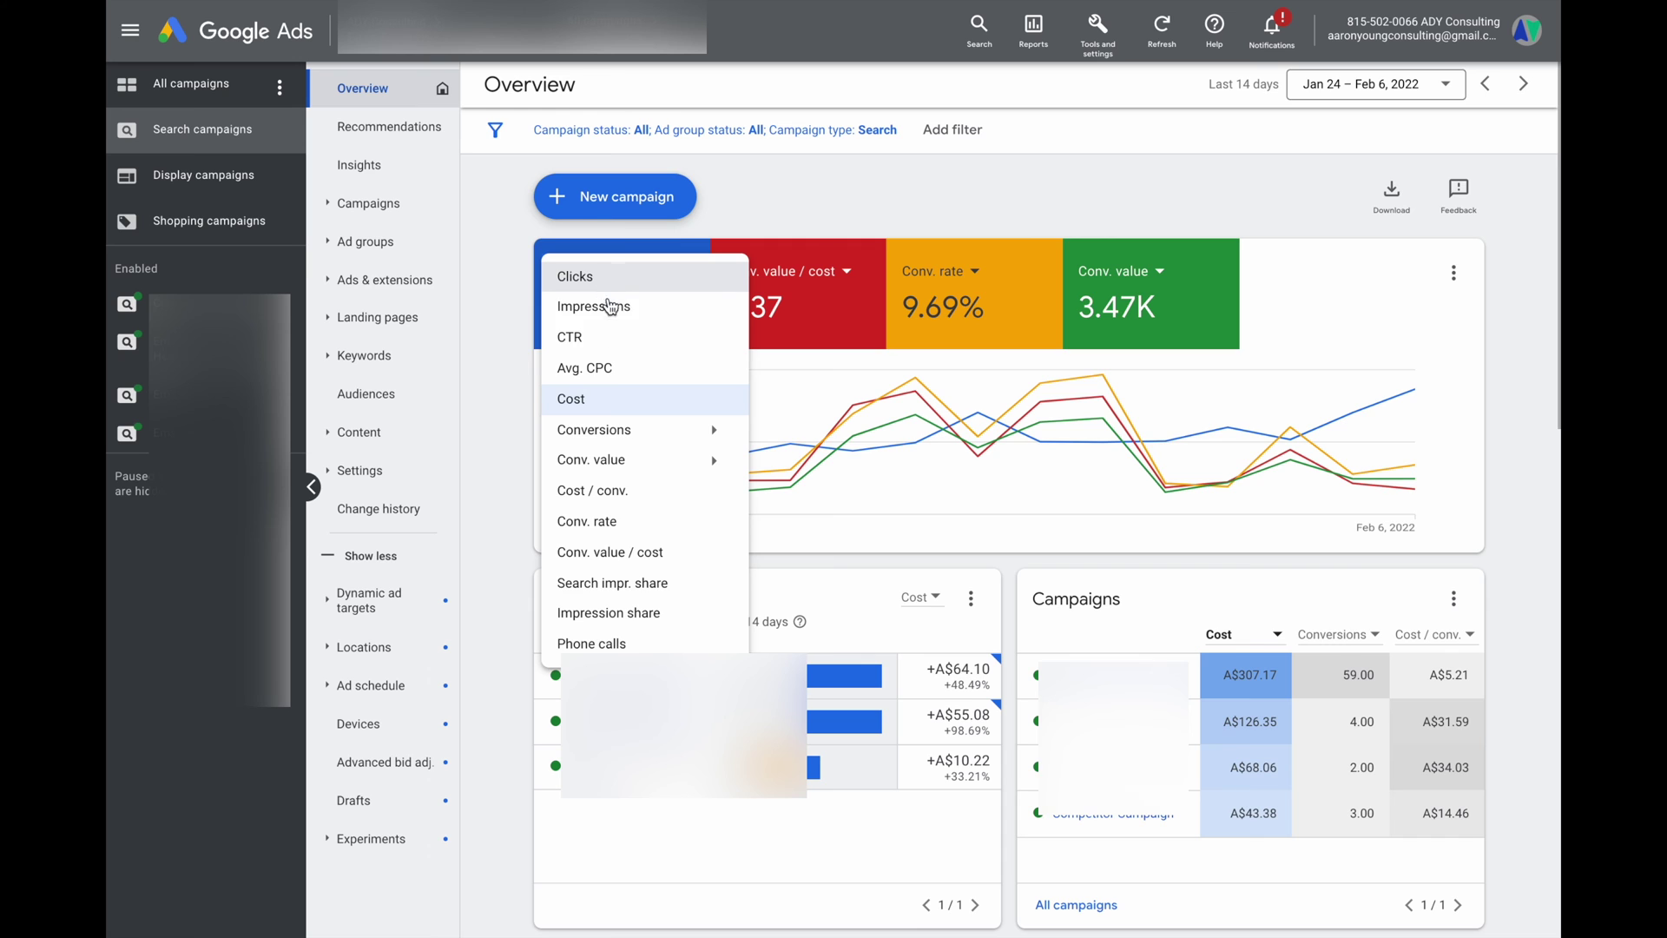
left_click(610, 365)
left_click(617, 279)
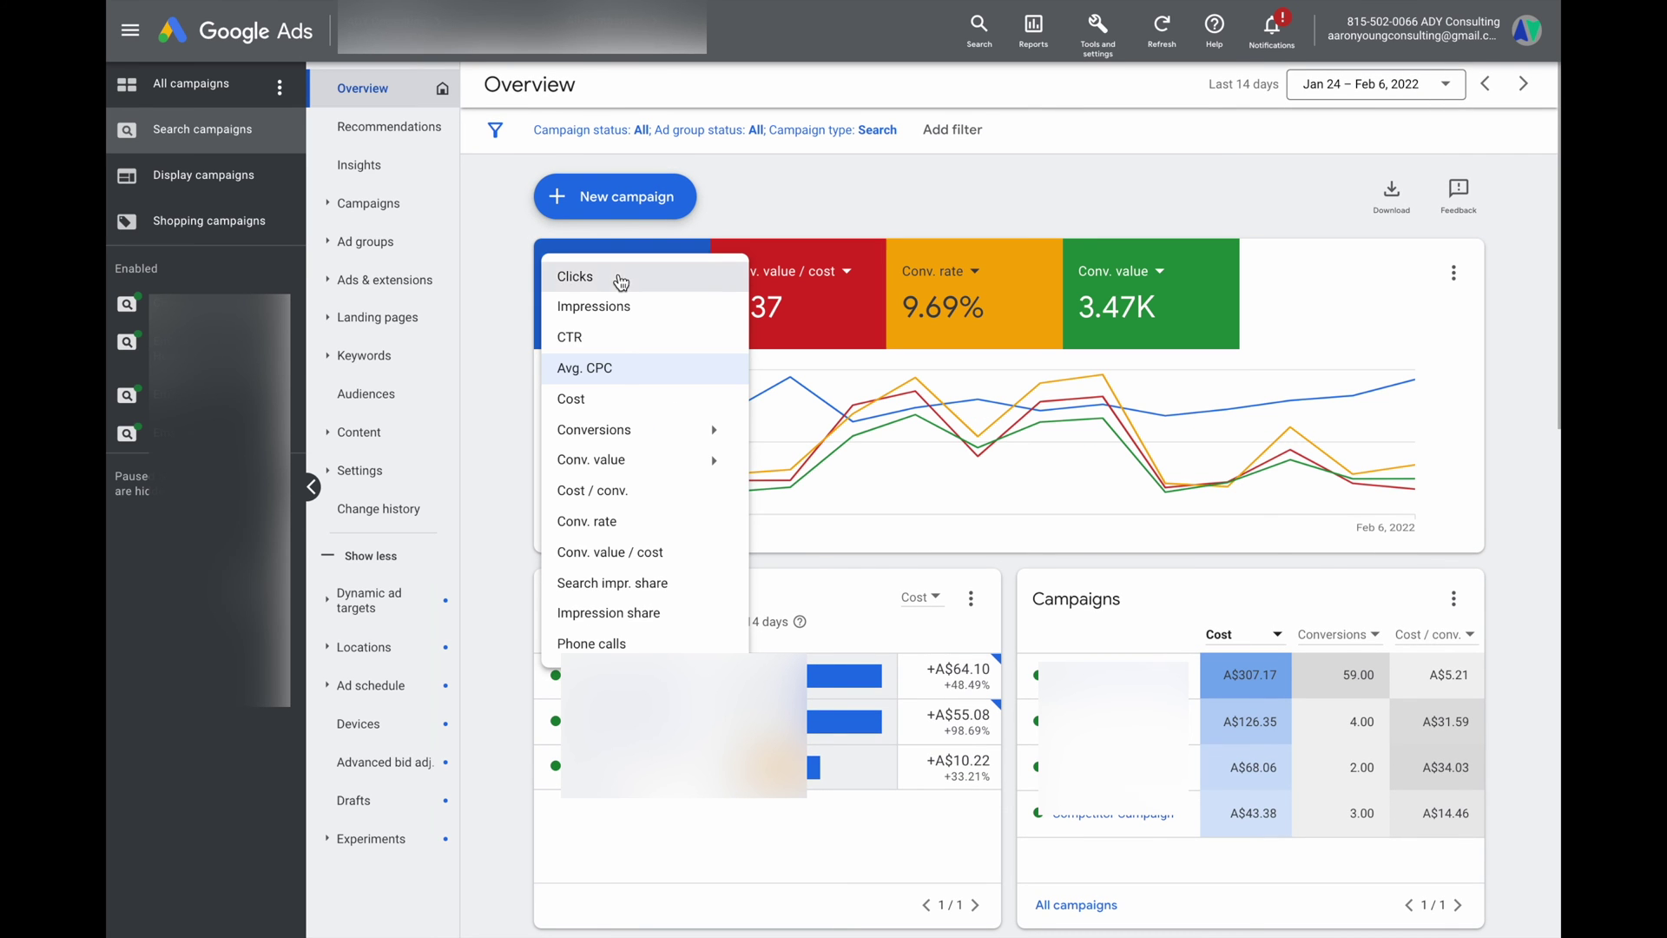
mouse_move(689, 436)
left_click(777, 428)
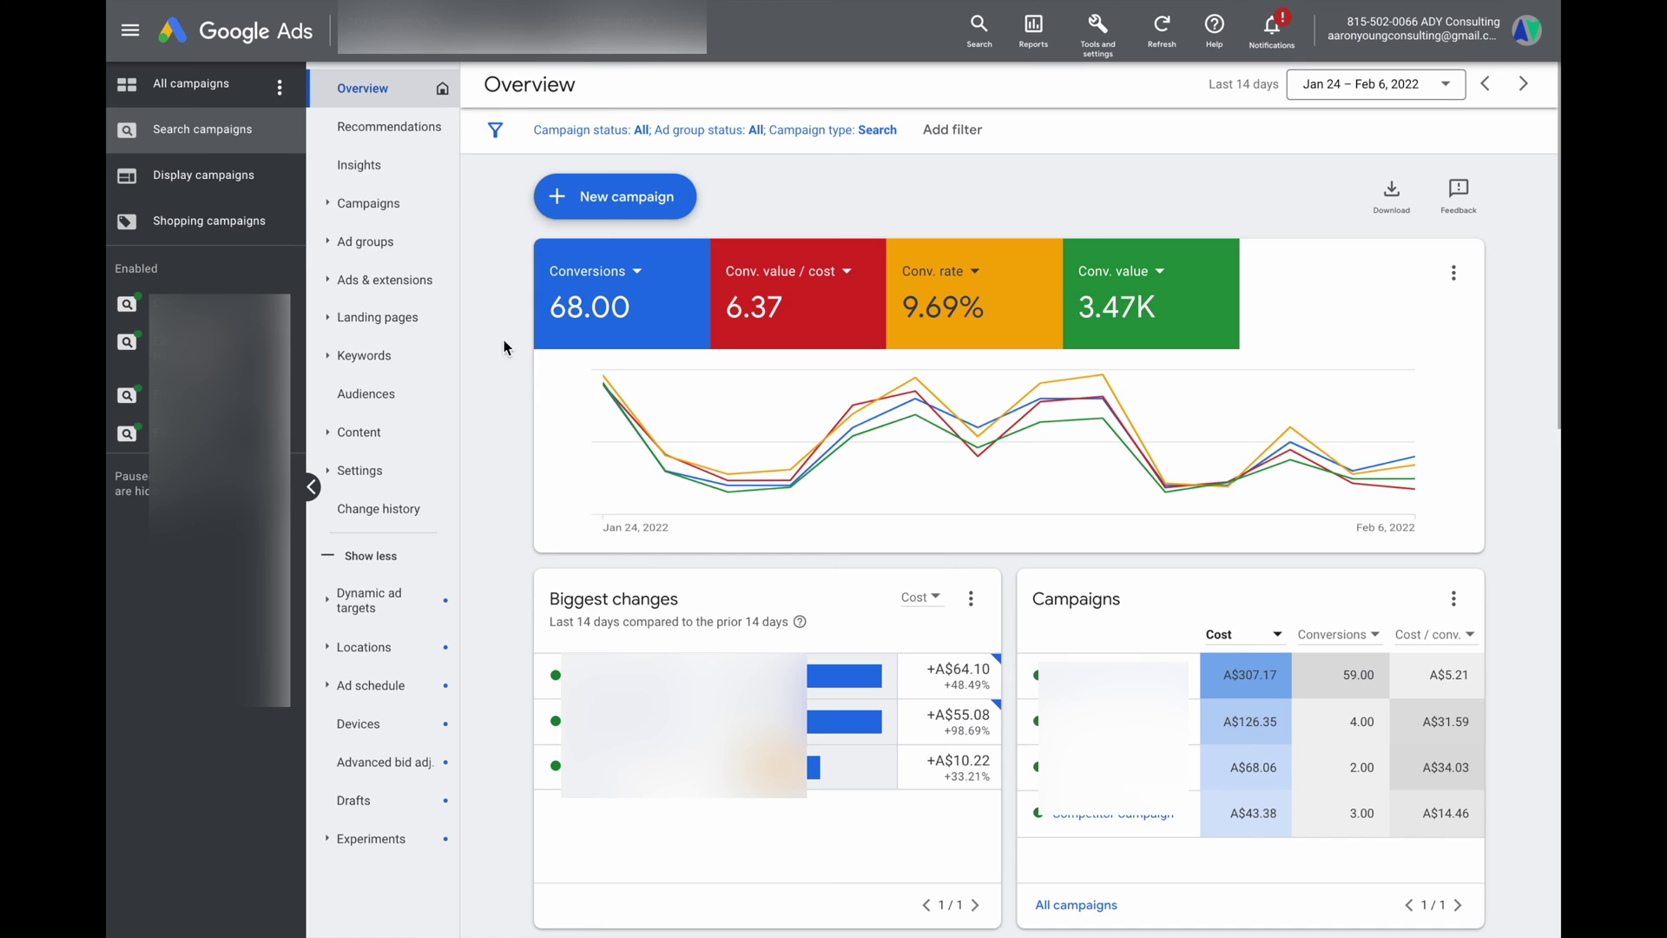
left_click(413, 212)
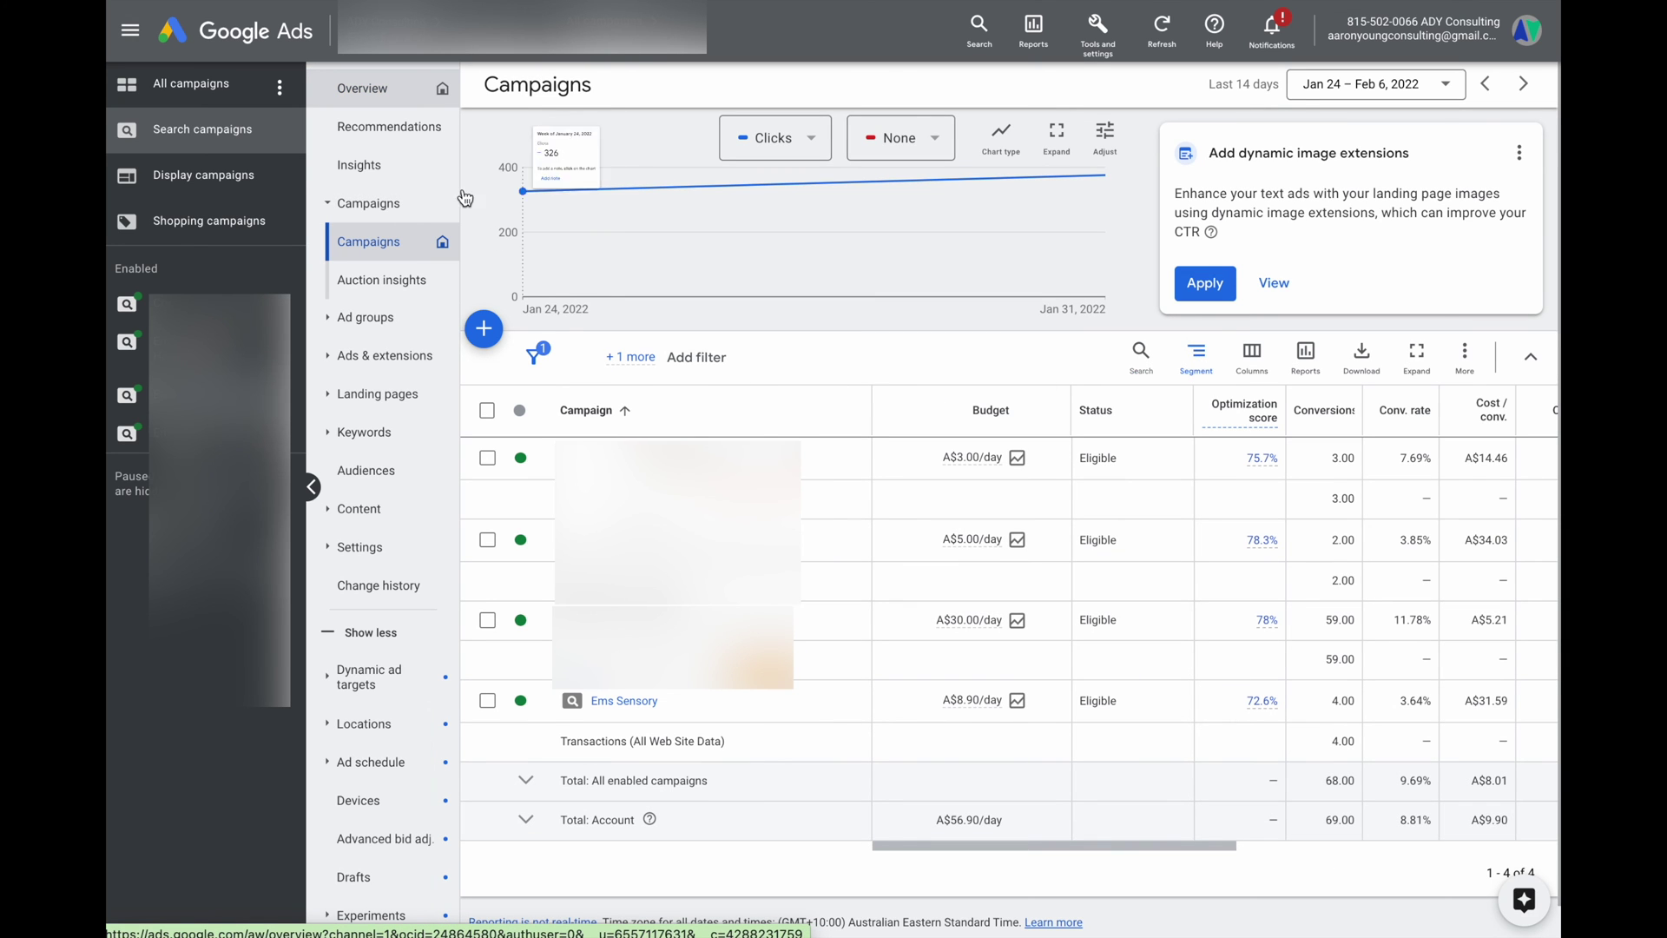
Show all campaigns segmented by conversion action, with the Conversions column widened to read fully.
left_click(230, 91)
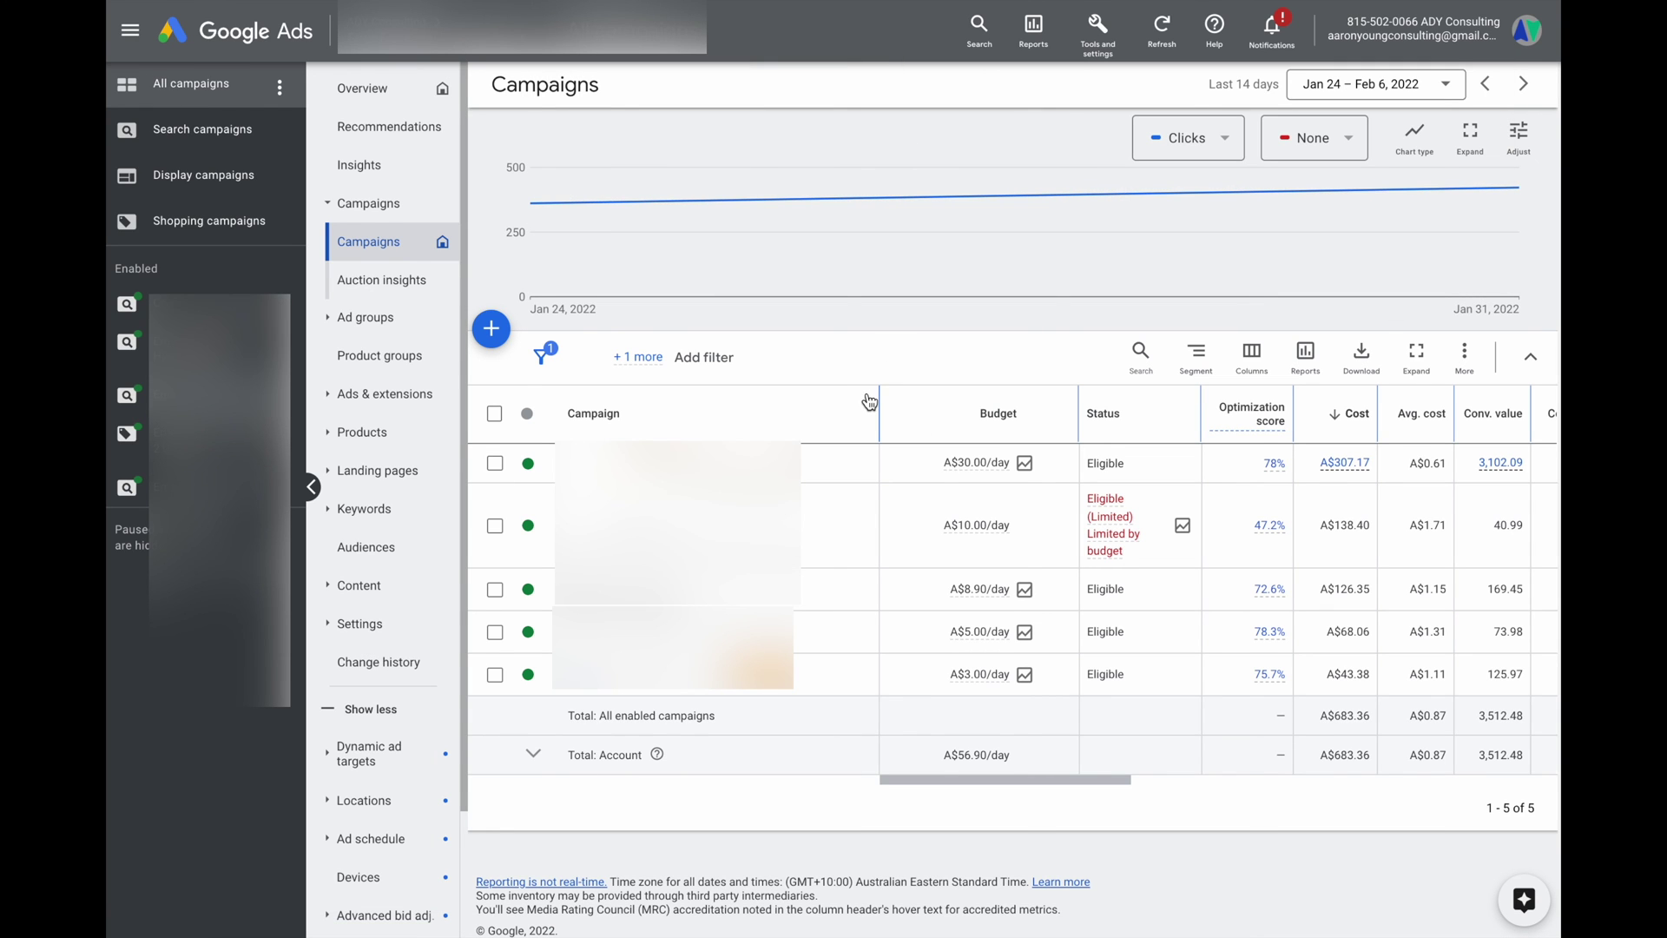
left_click(1195, 365)
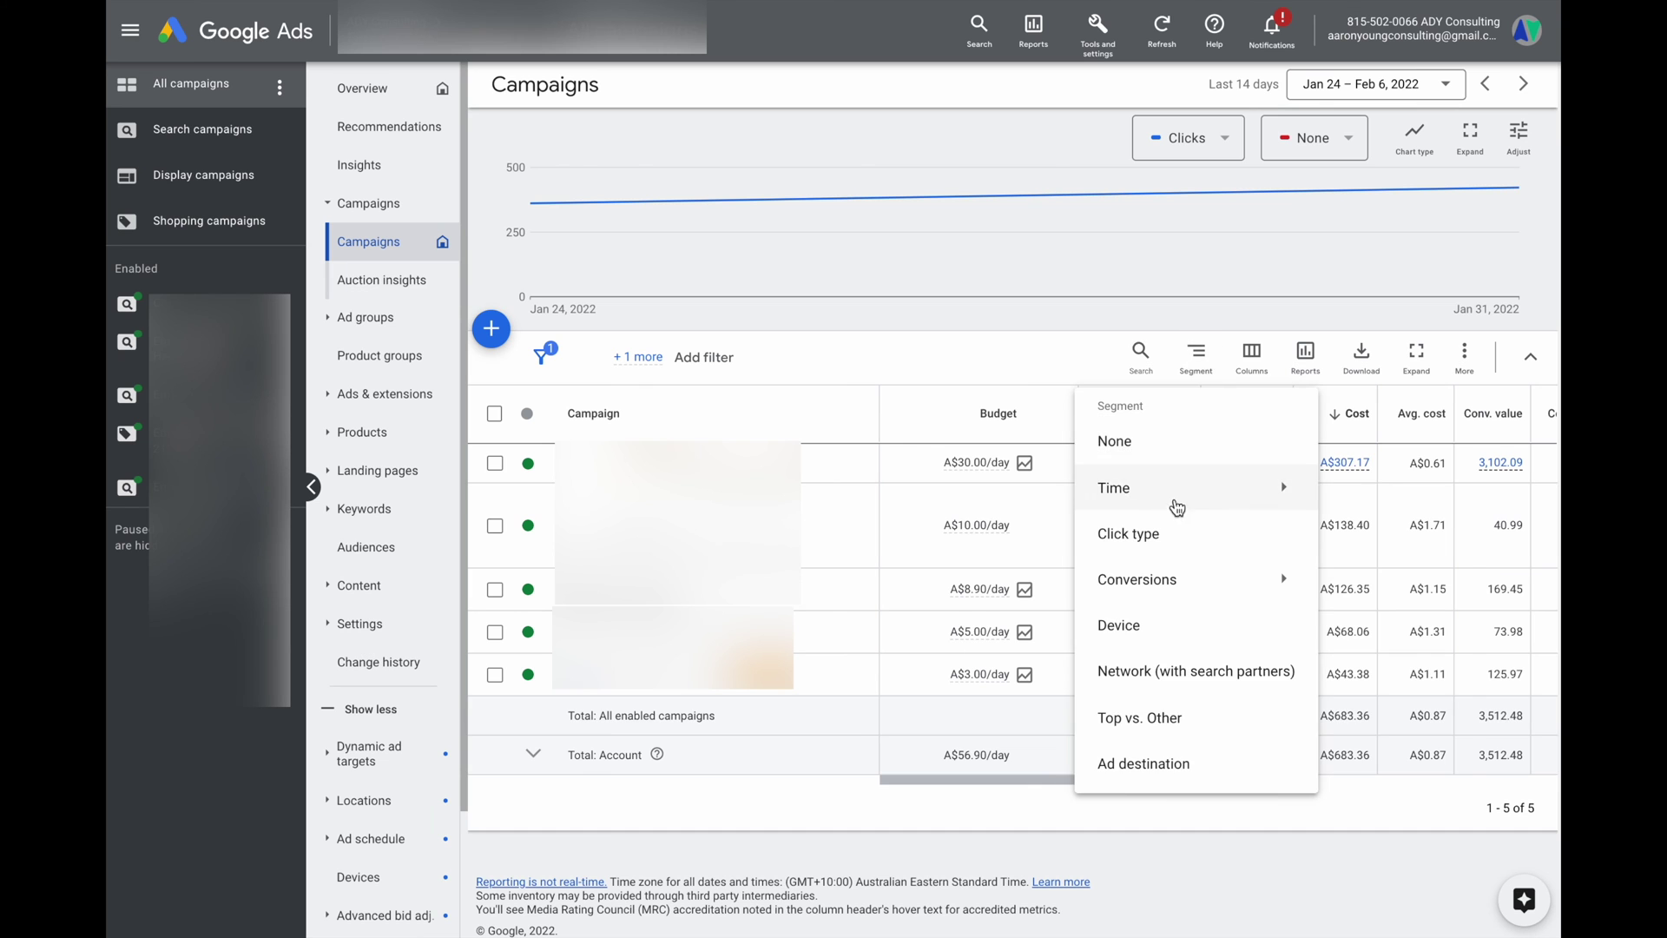
left_click(1171, 569)
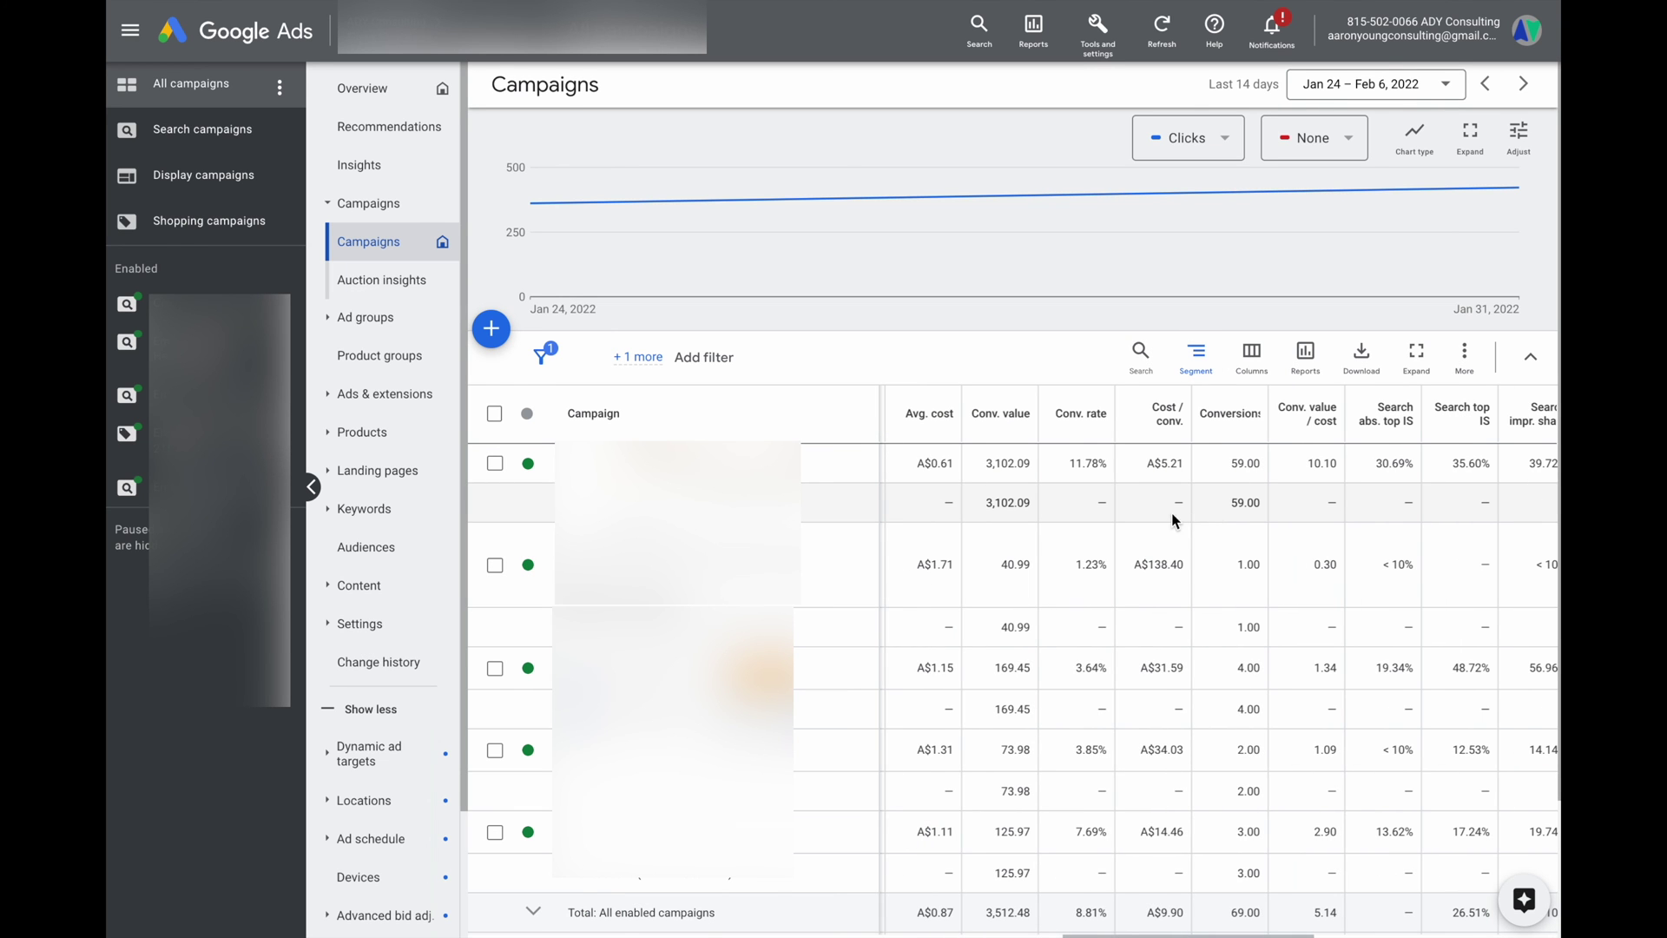
left_click_drag(1267, 426, 1291, 425)
scroll(1041, 434, "down", 2)
scroll(1041, 434, "left", 4)
scroll(1188, 313, "up", 1)
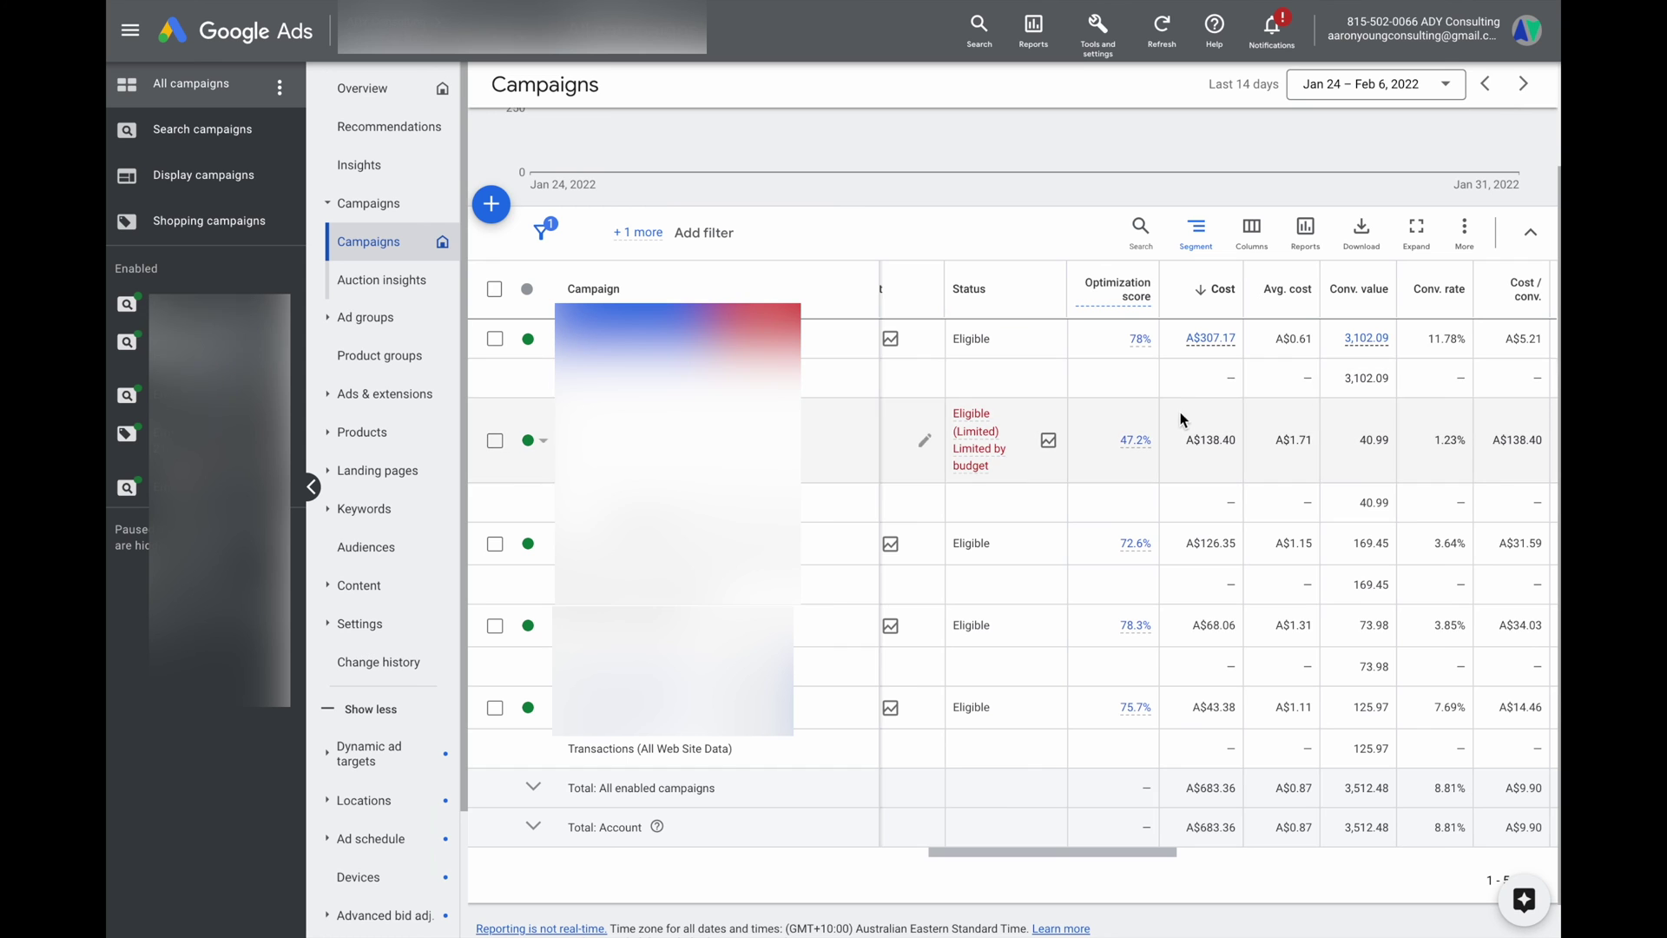
scroll(1196, 380, "right", 3)
scroll(1129, 378, "right", 1)
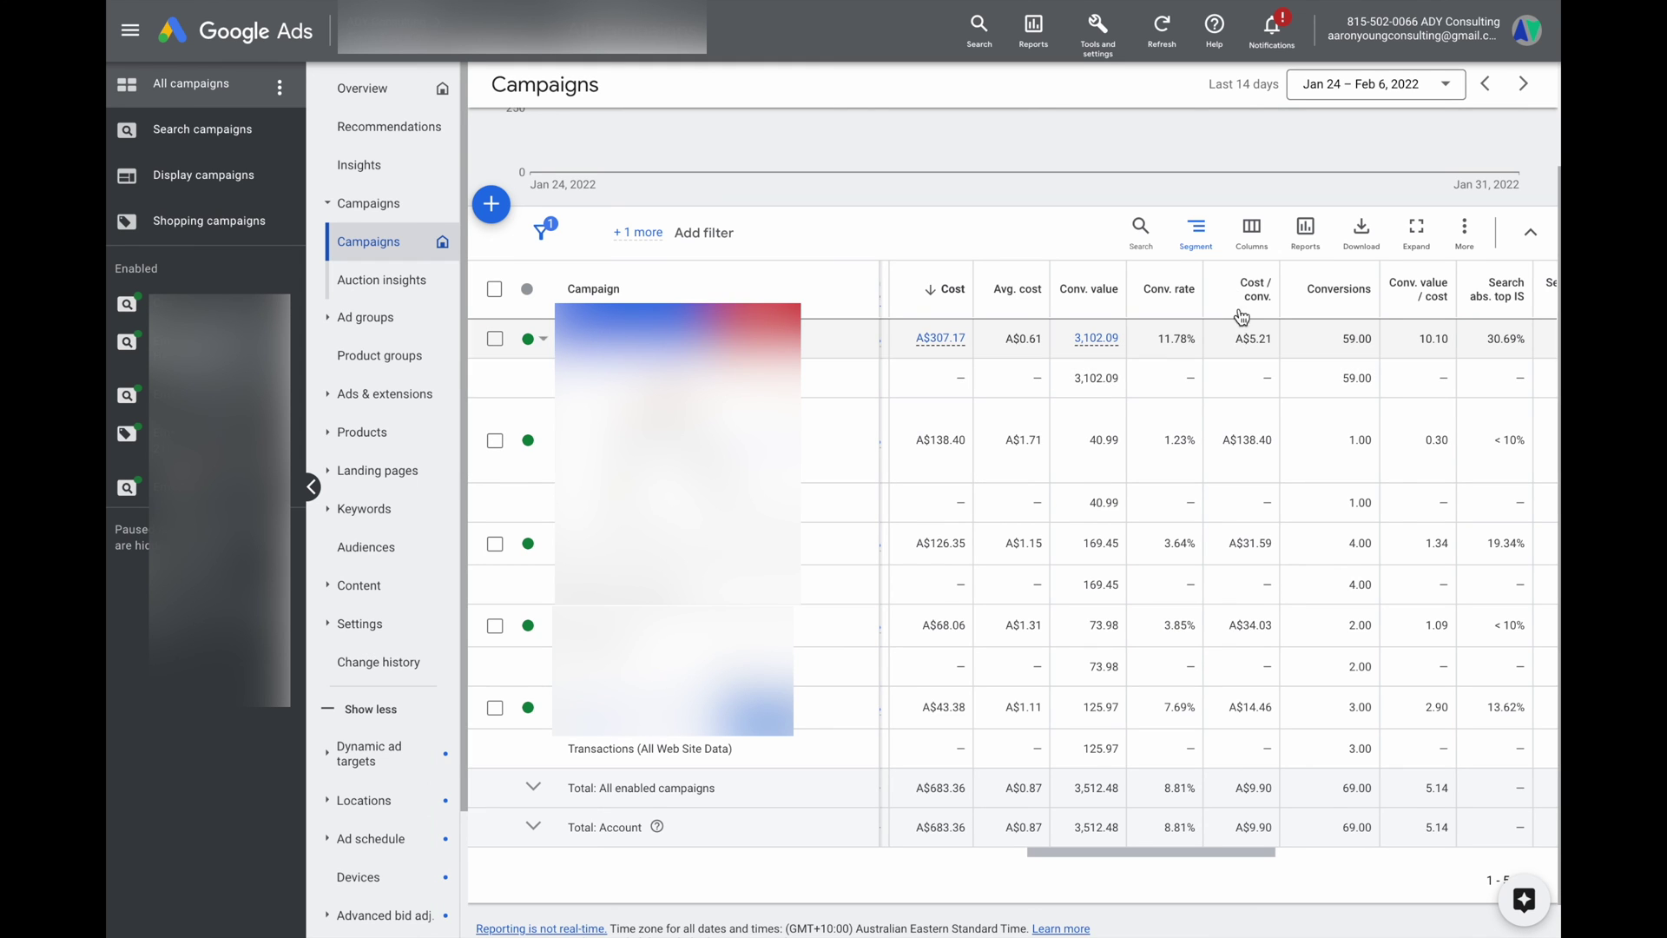
Open the Search terms report from the keywords section.
mouse_move(1242, 299)
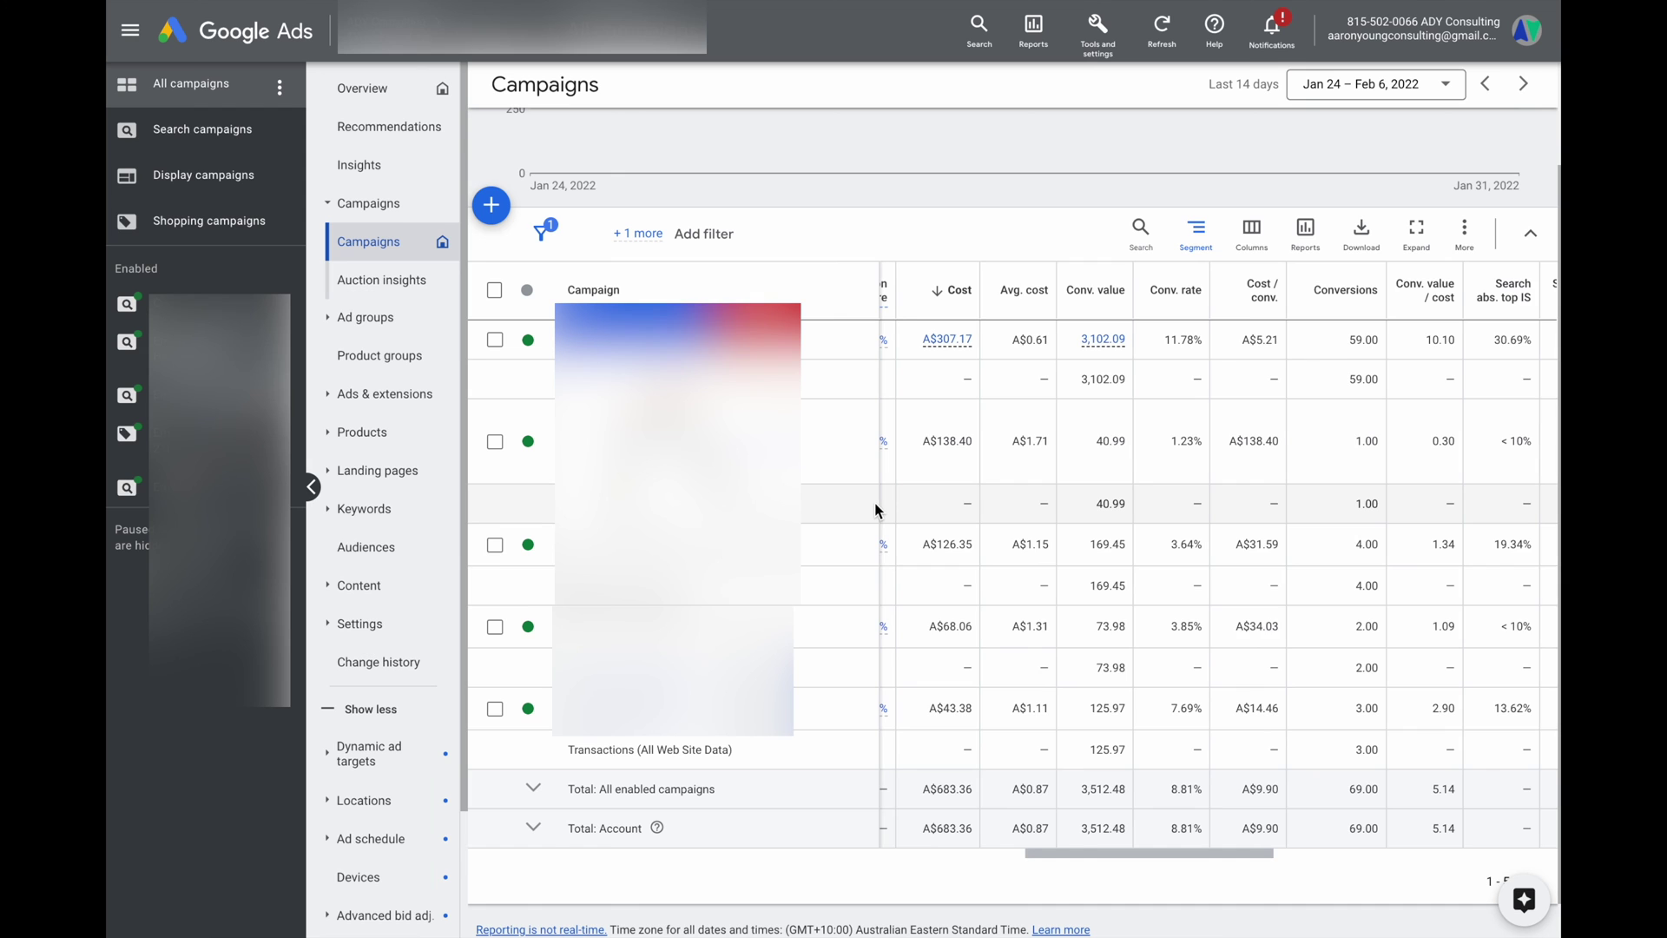
scroll(873, 502, "left", 2)
scroll(875, 510, "left", 2)
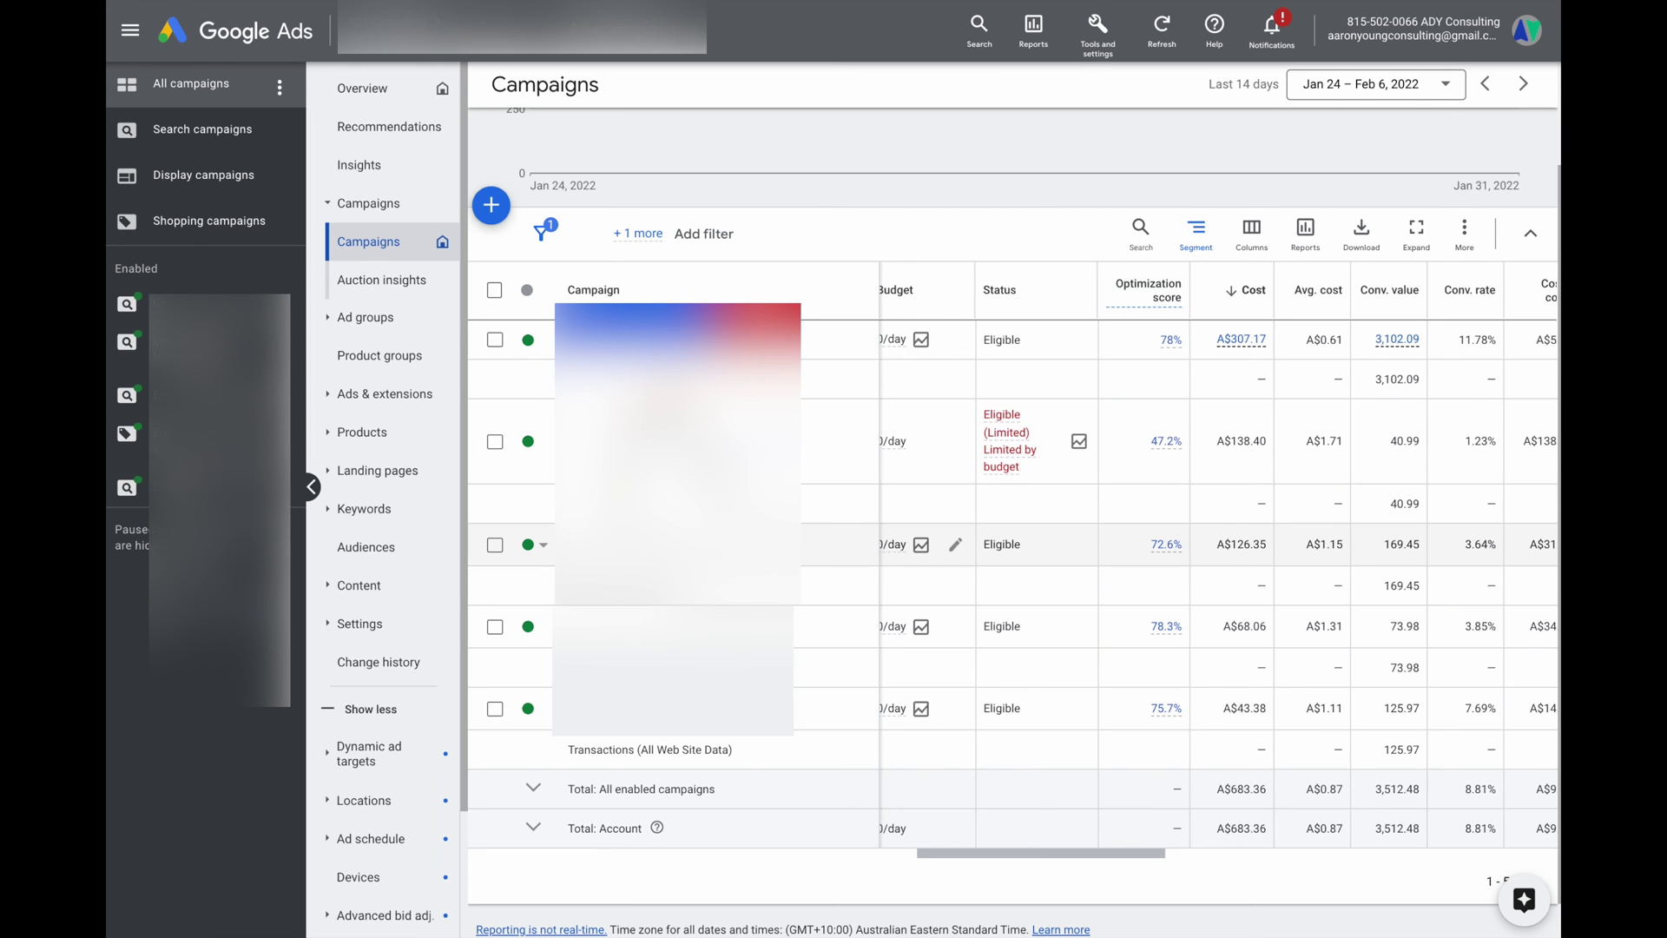
left_click(364, 508)
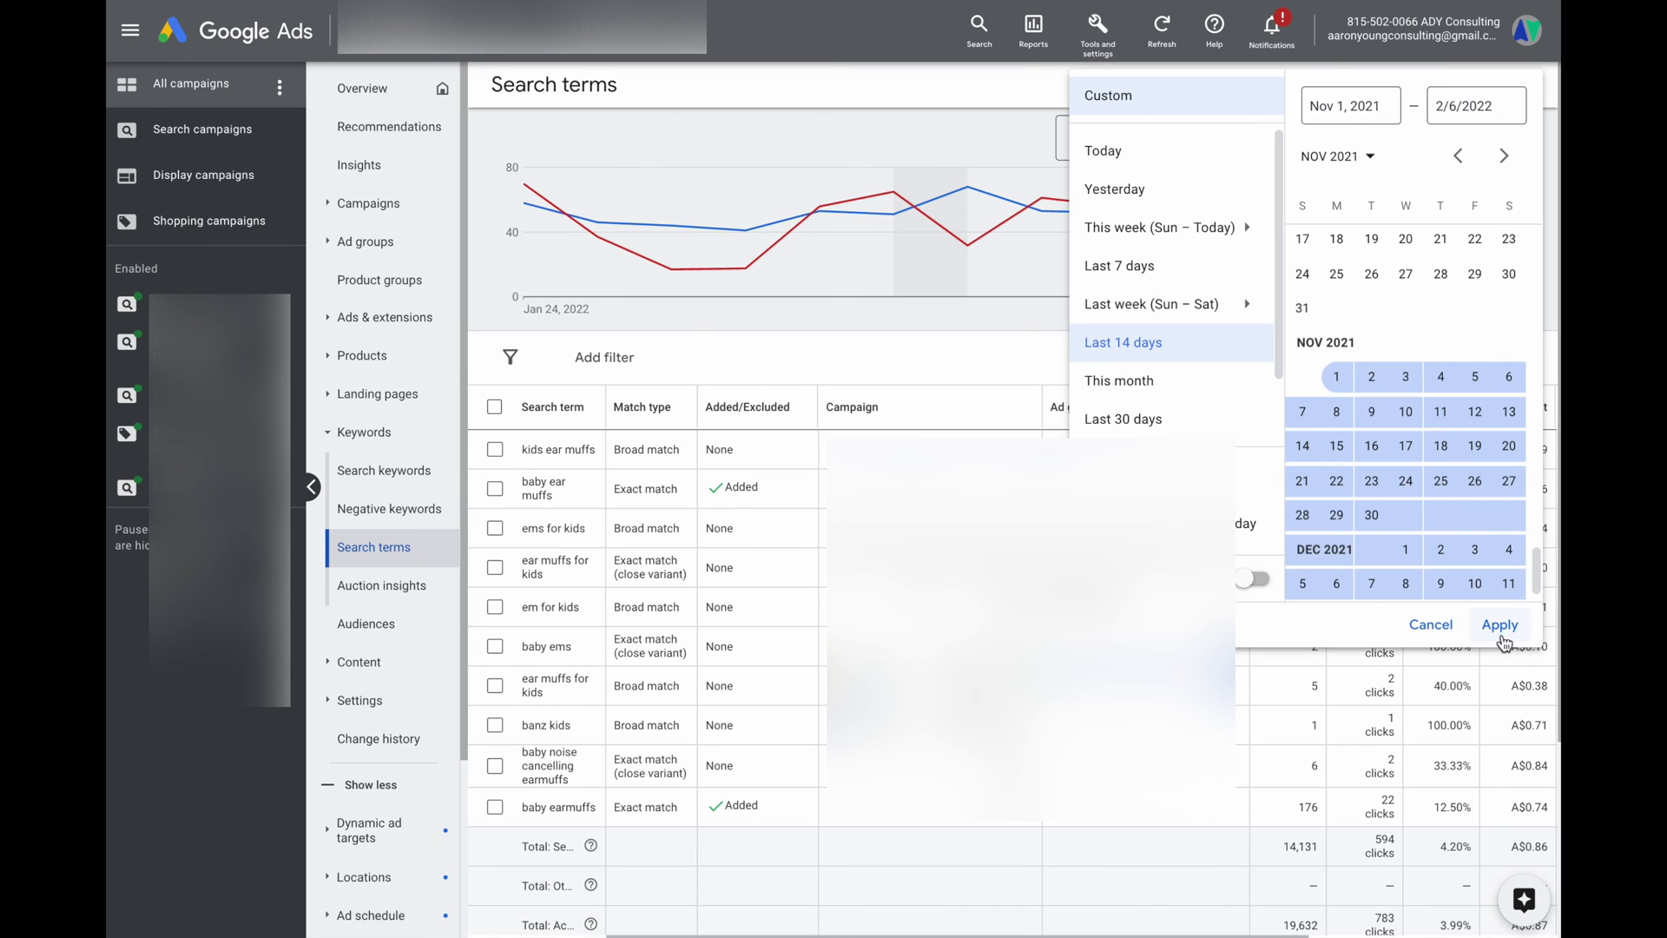
Apply the Nov 1, 2021 – Feb 6, 2022 range and filter search terms to those containing 'fluffy'.
left_click(1500, 629)
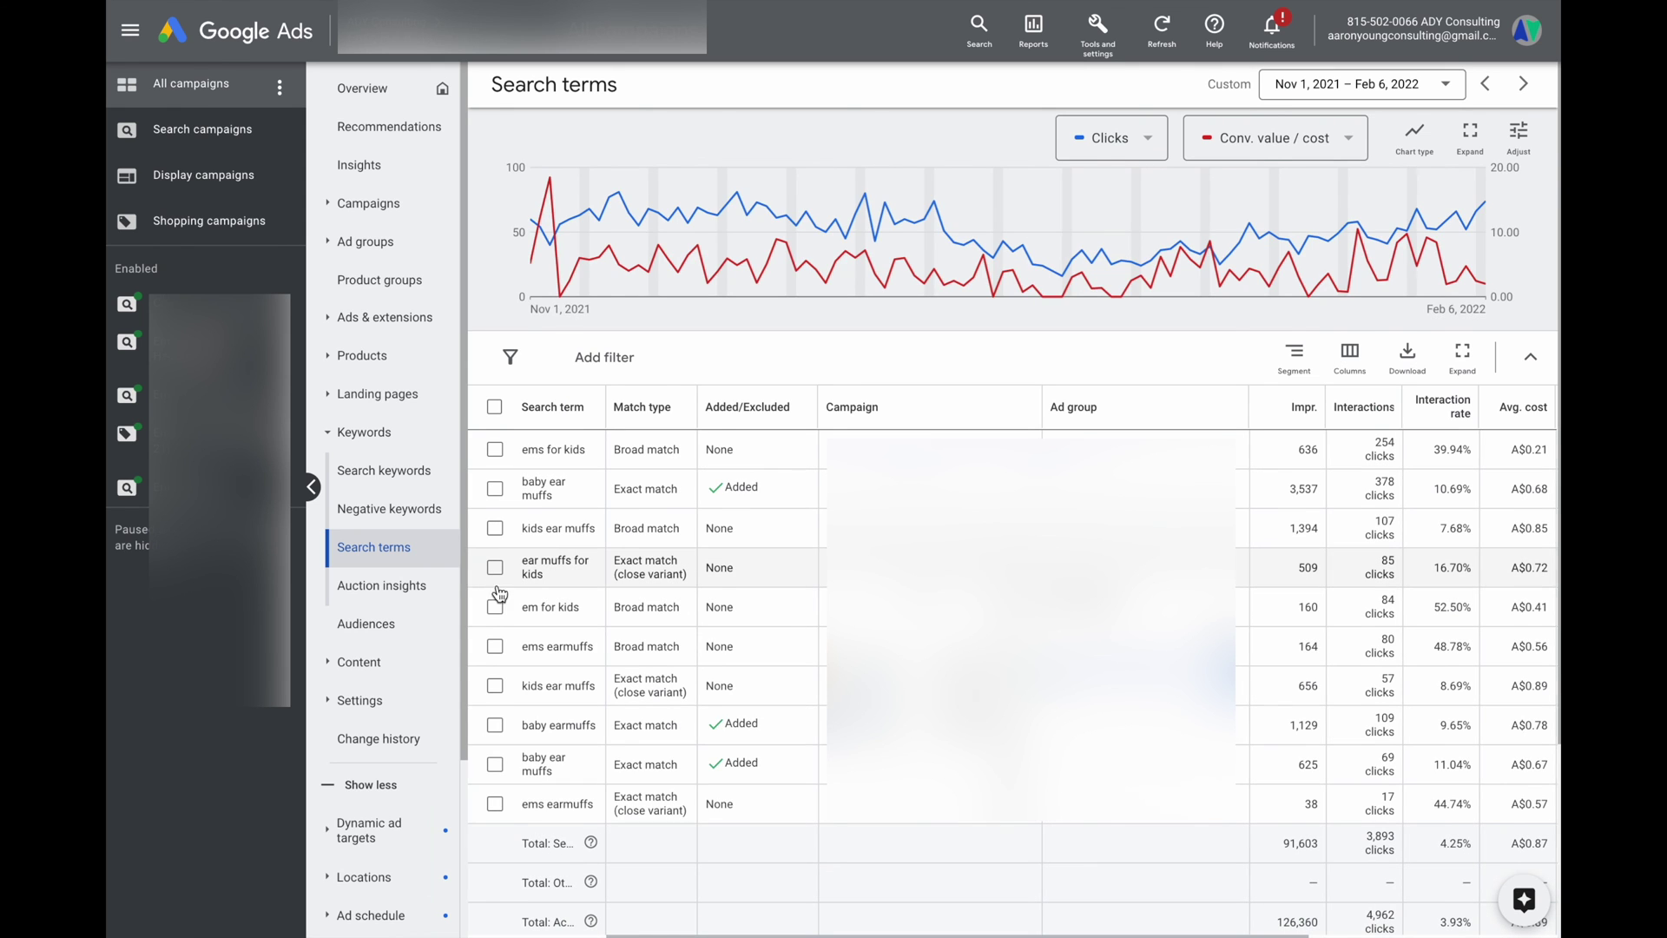
scroll(602, 301, "down", 2)
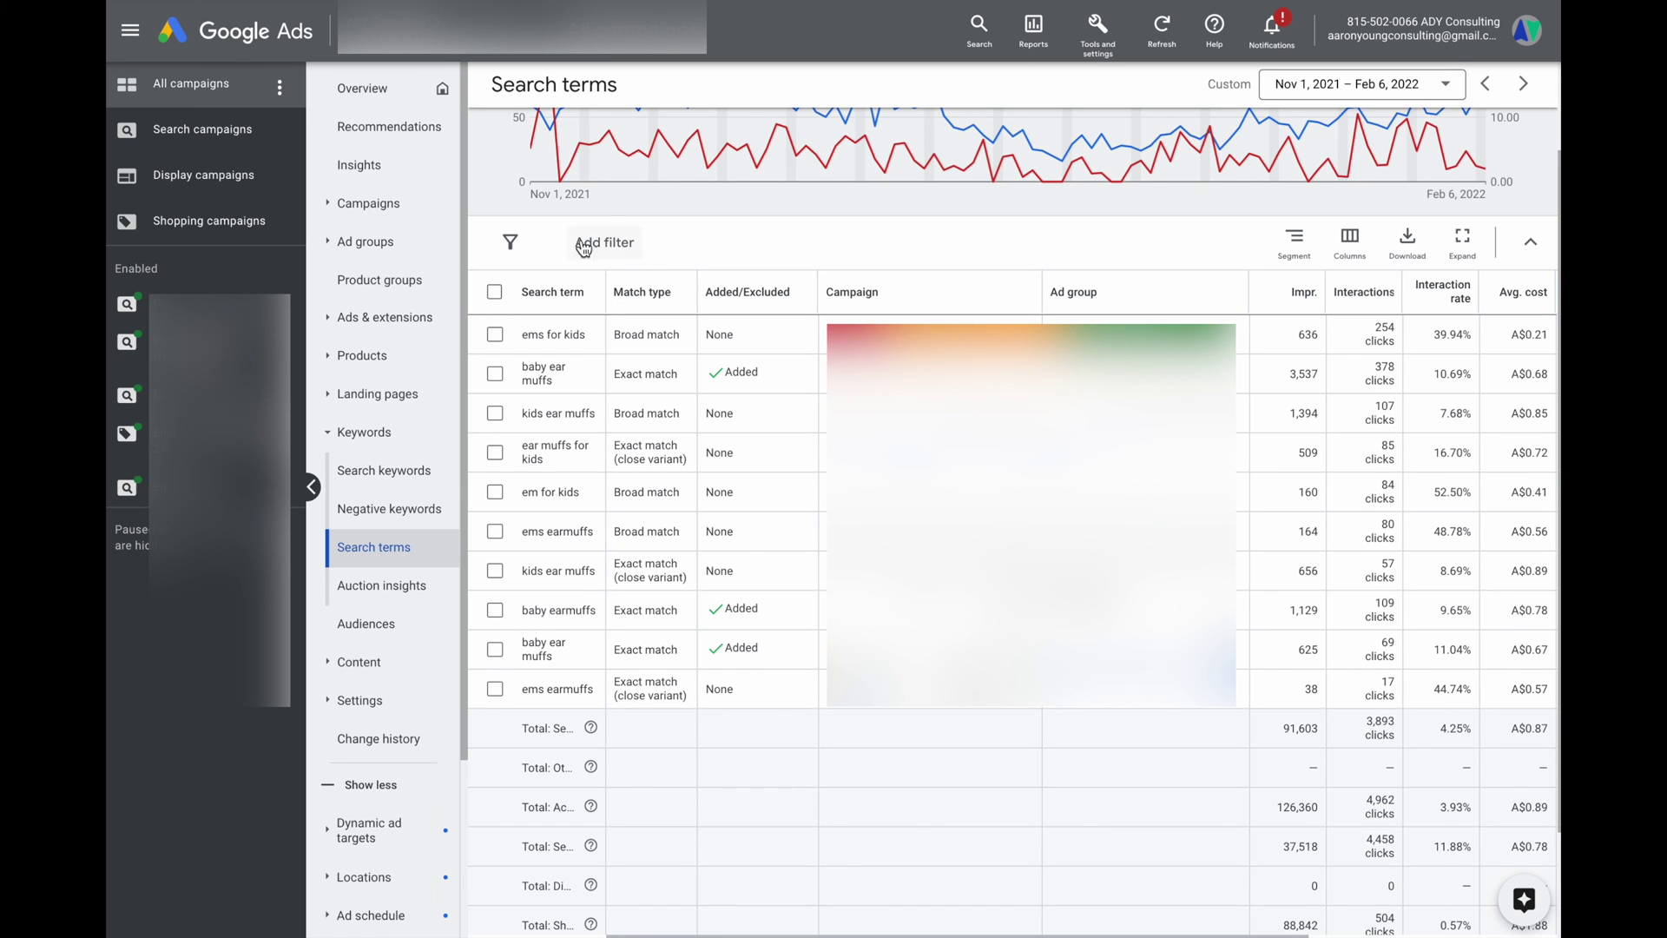
left_click(615, 251)
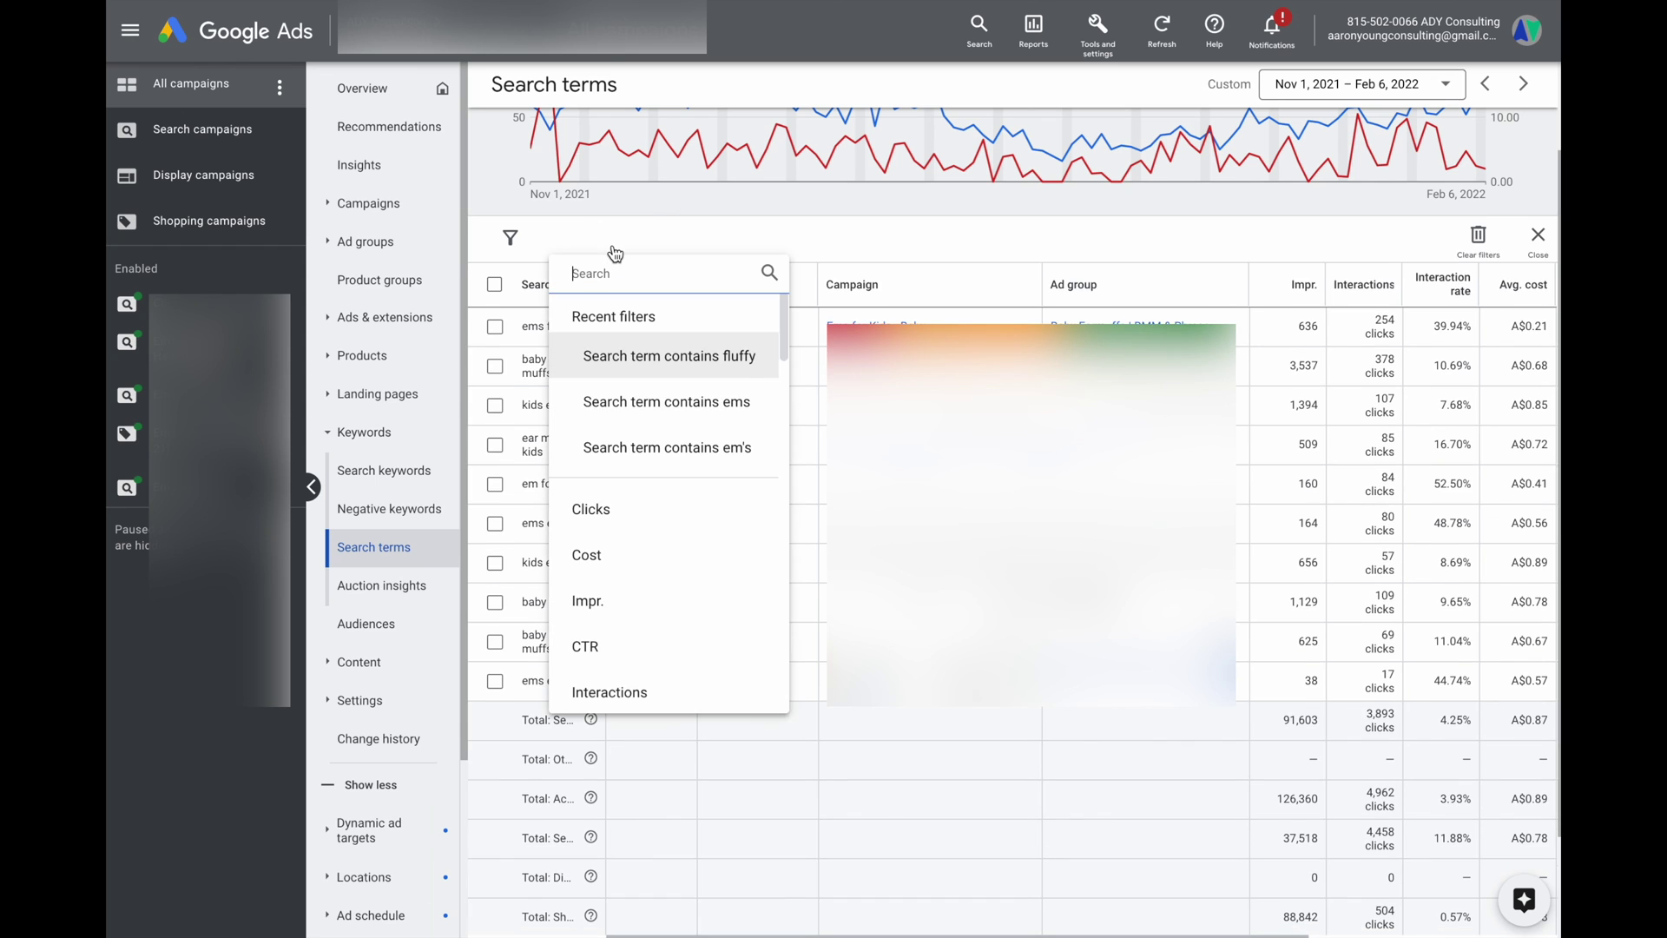
type("sear")
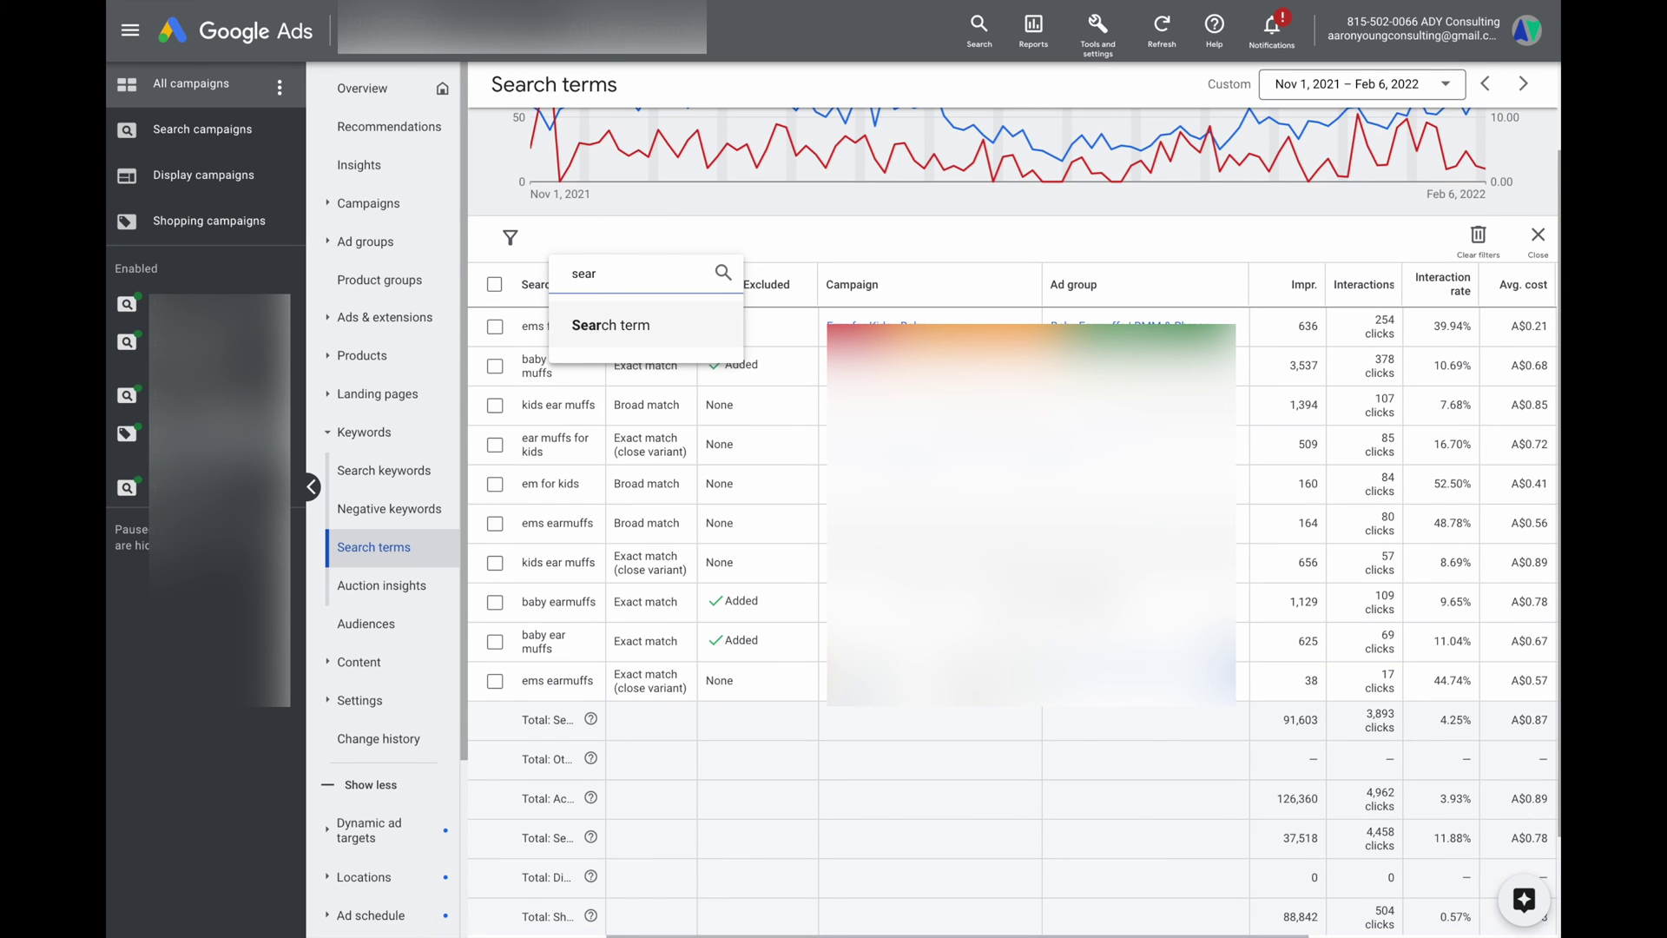
left_click(627, 335)
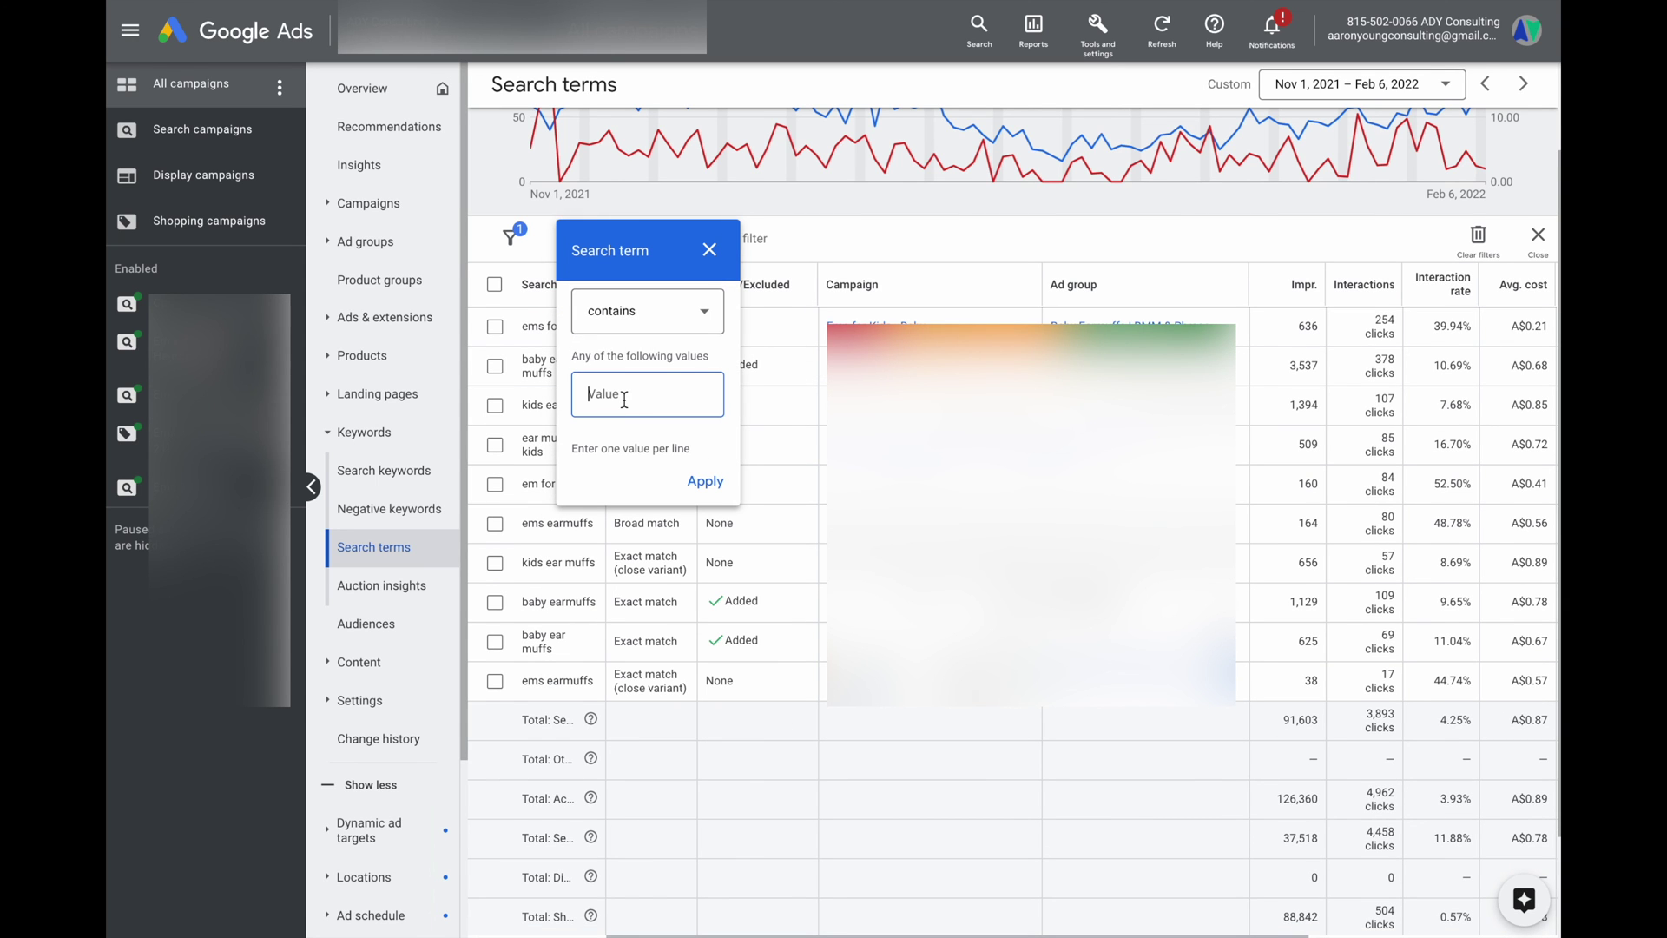
type("flu")
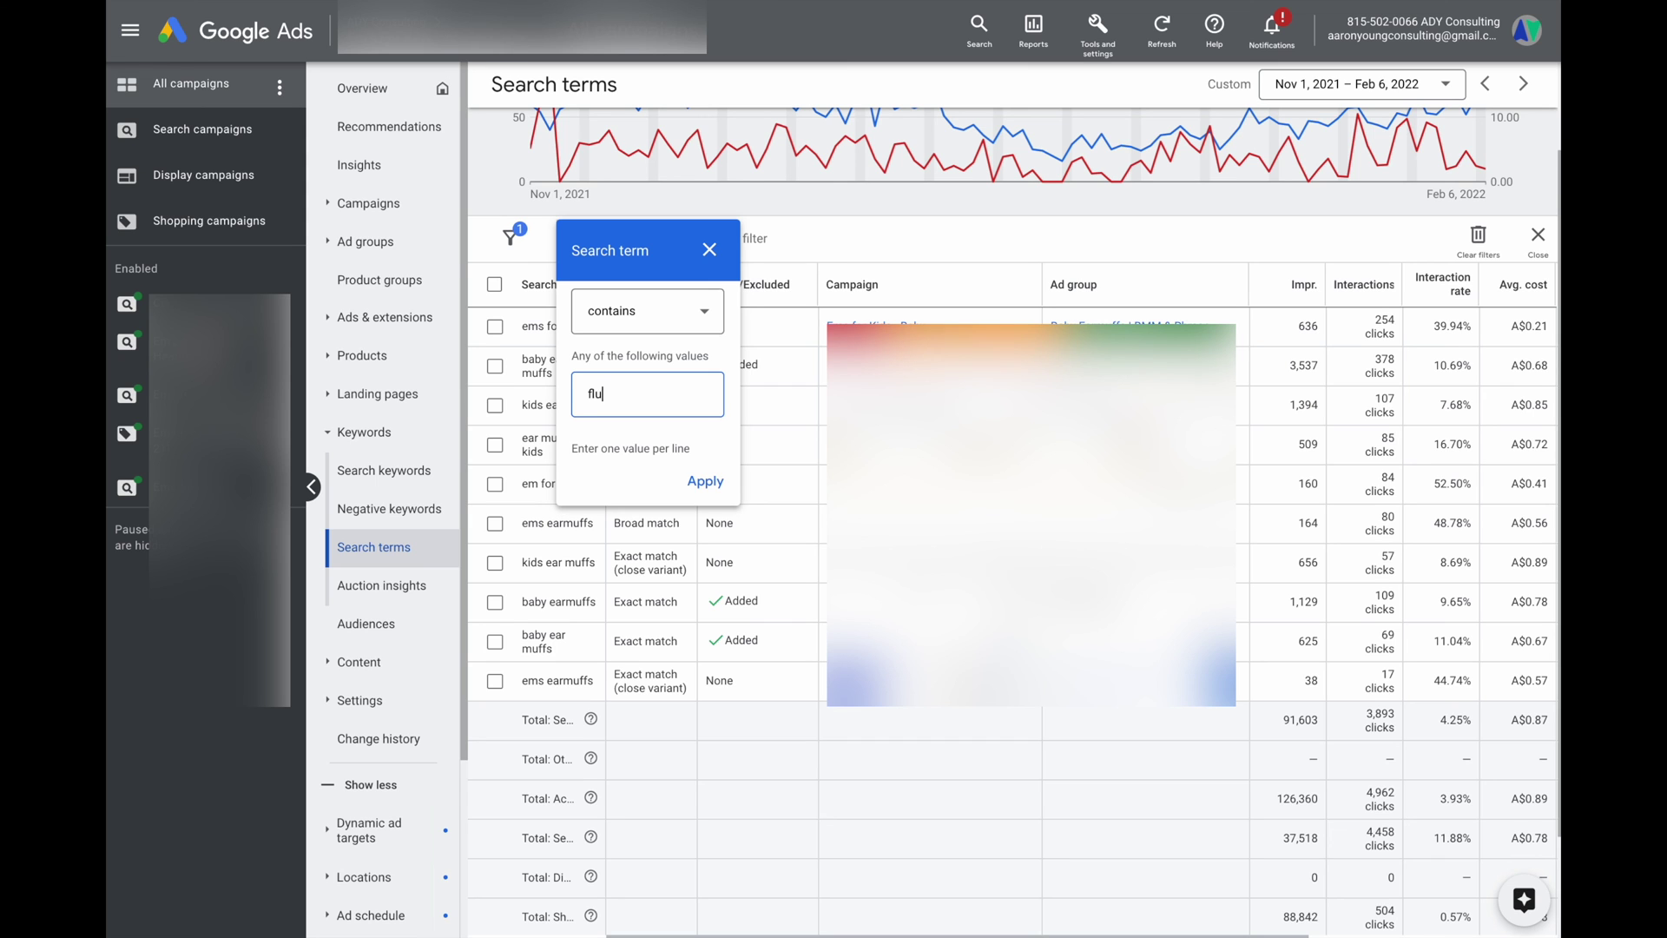
type("ffy")
left_click(701, 484)
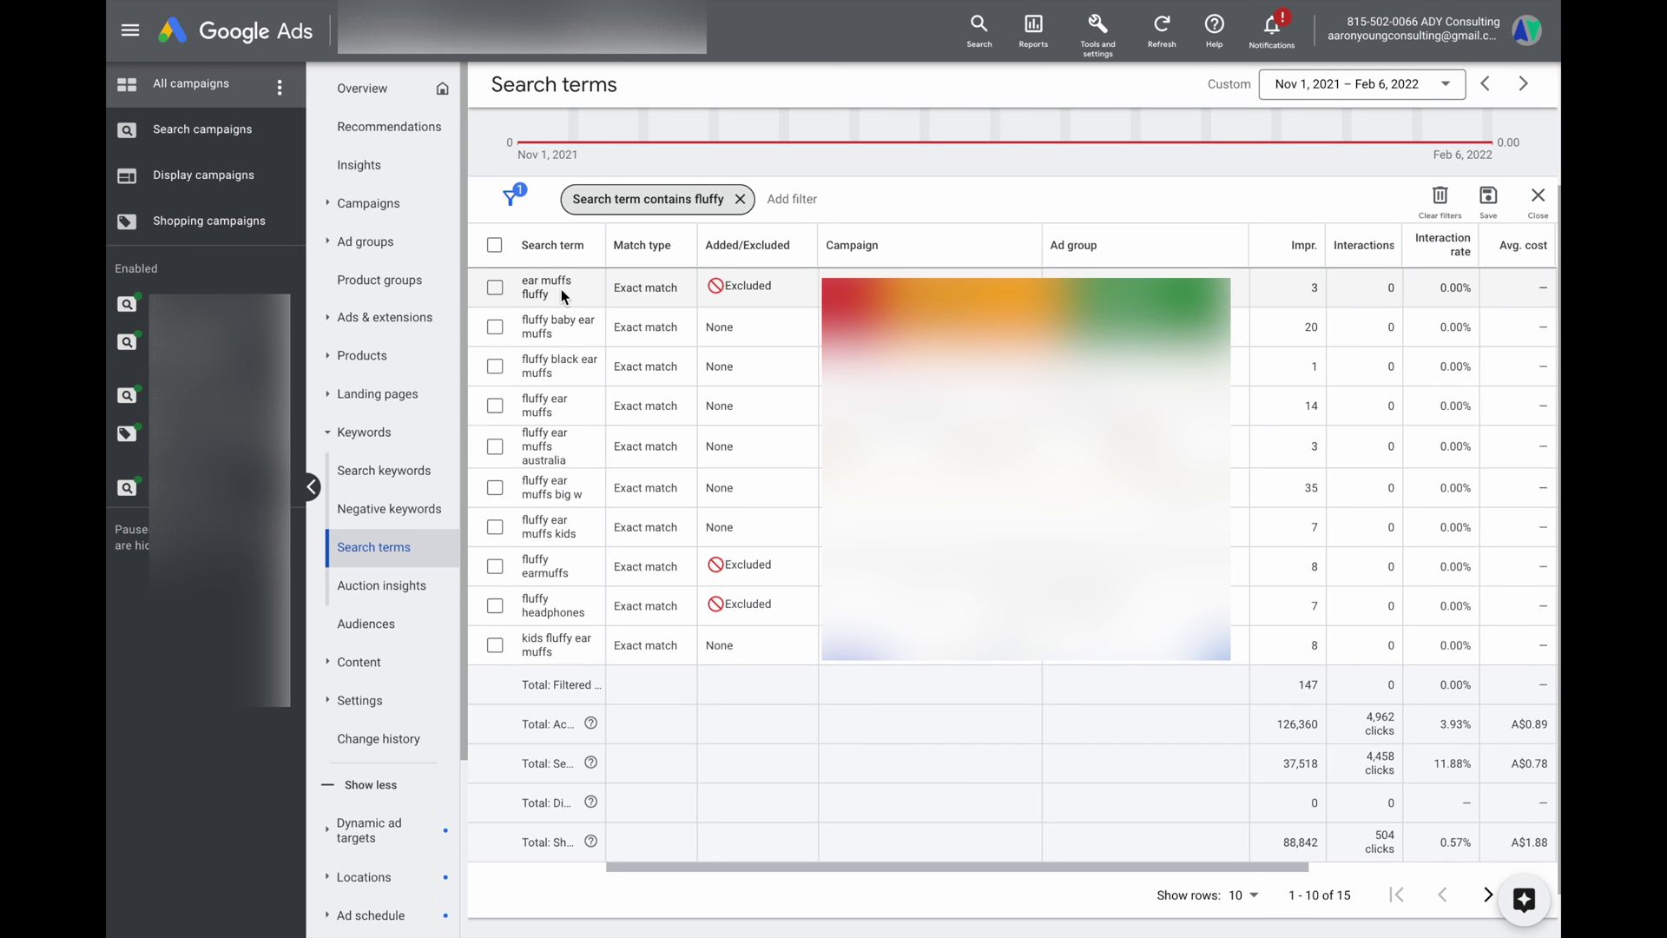
scroll(571, 660, "up", 1)
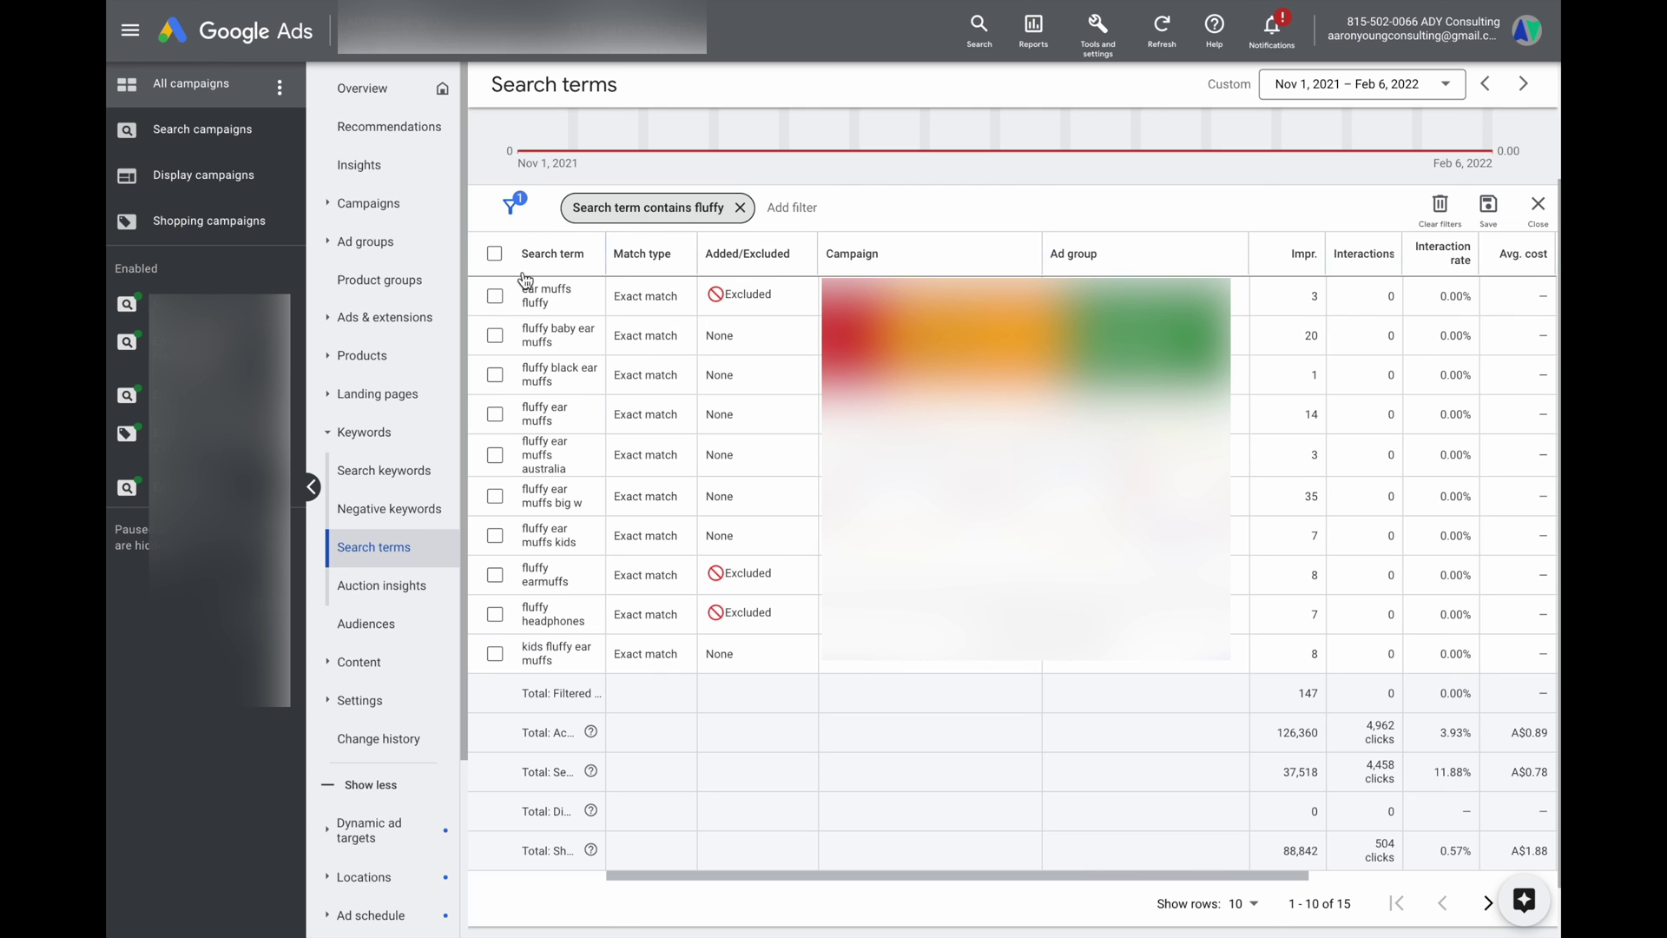
In the Ads list, add an Ad text filter that keeps only ads containing 'Original'.
left_click(385, 316)
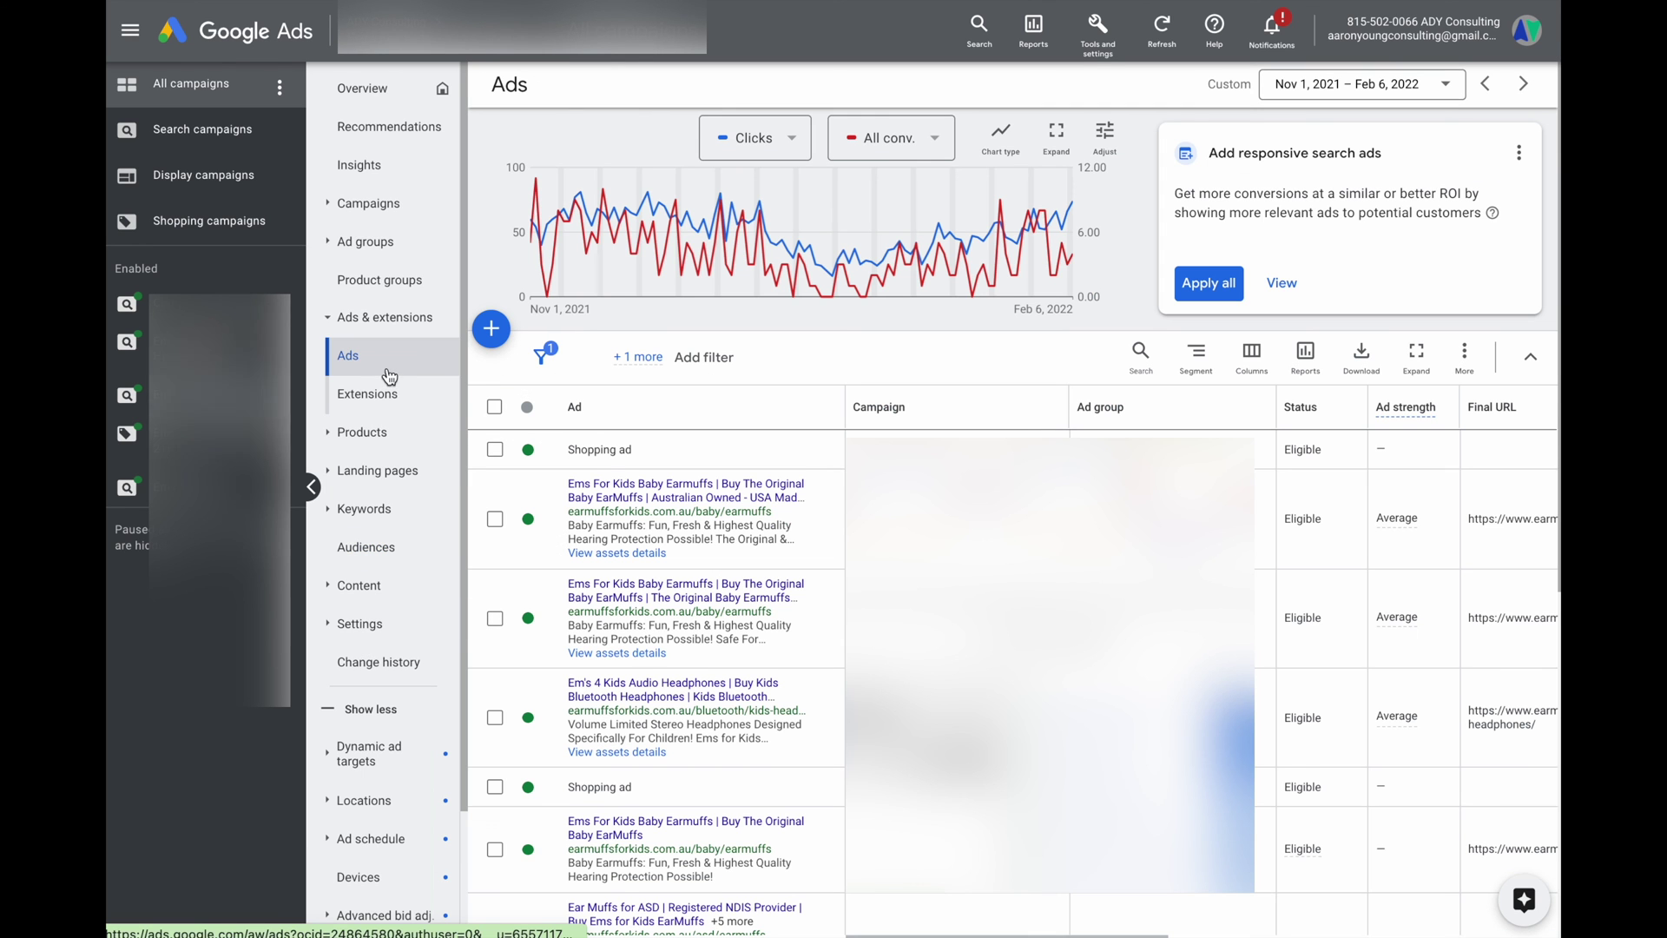
left_click(686, 357)
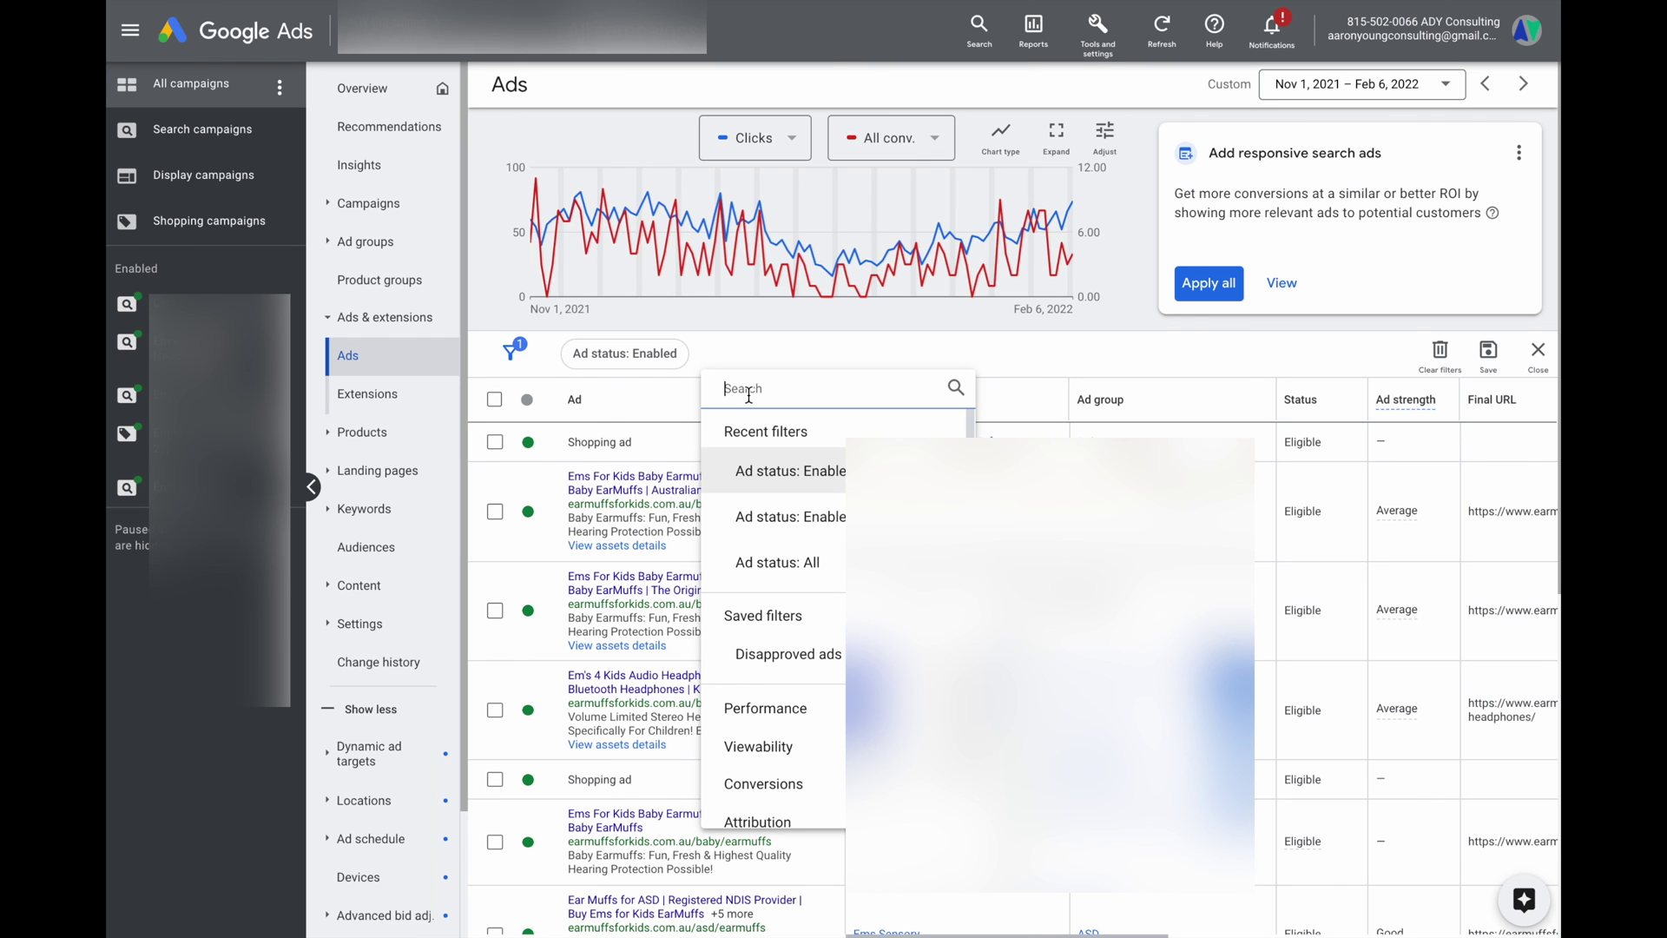
type("ad")
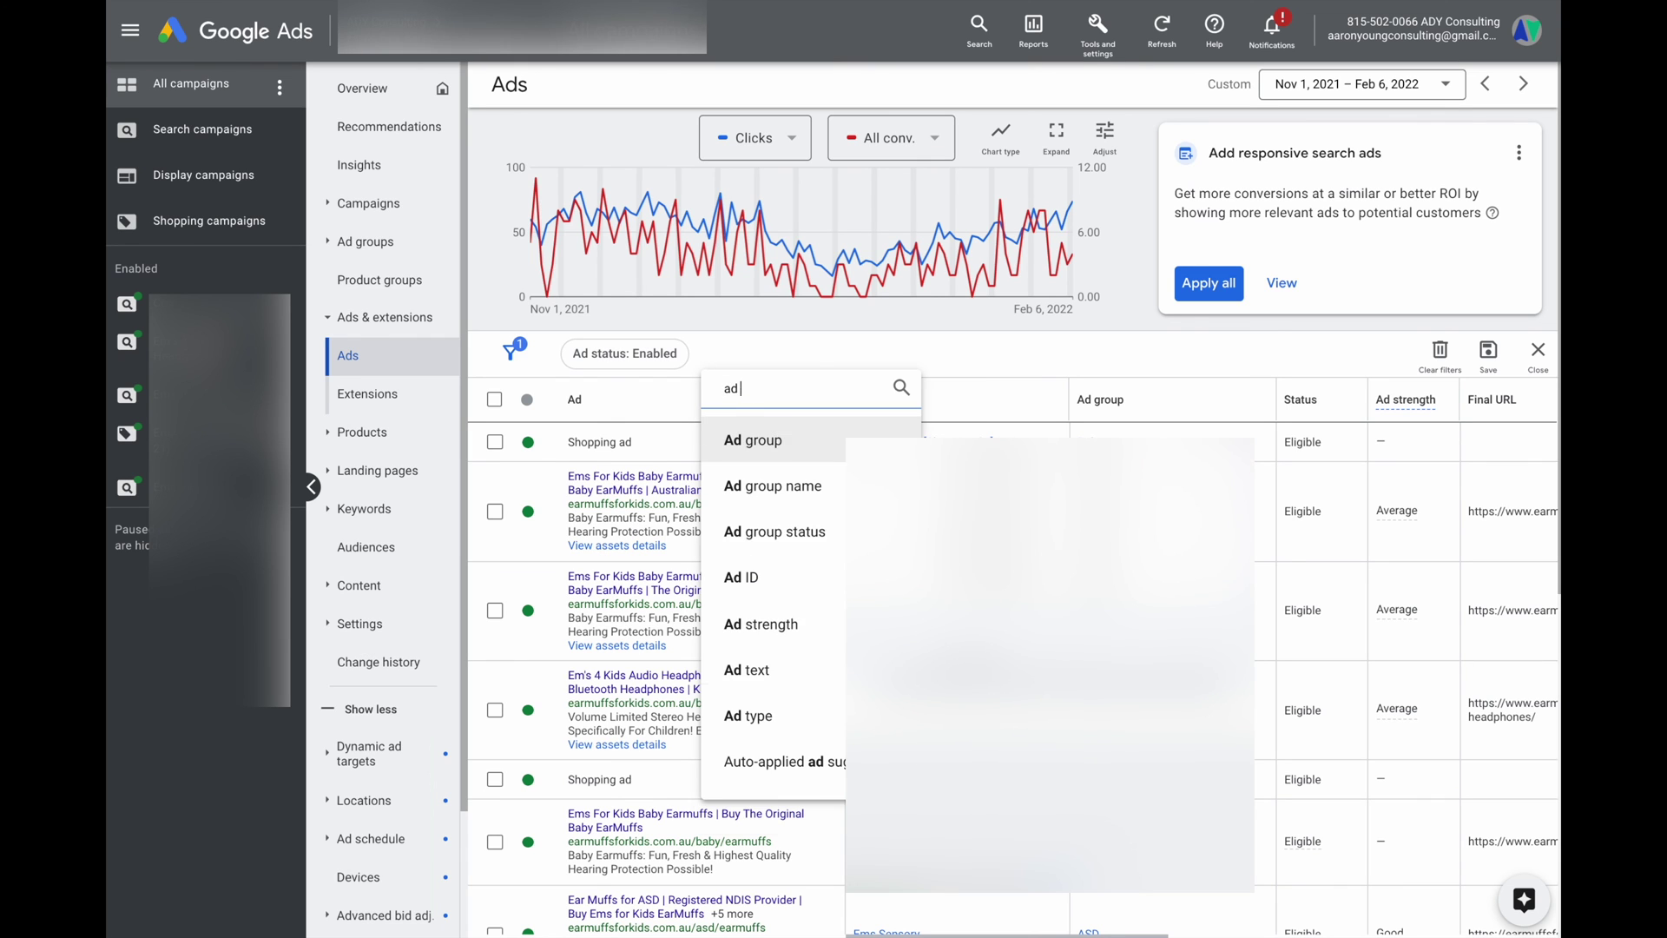
left_click(760, 684)
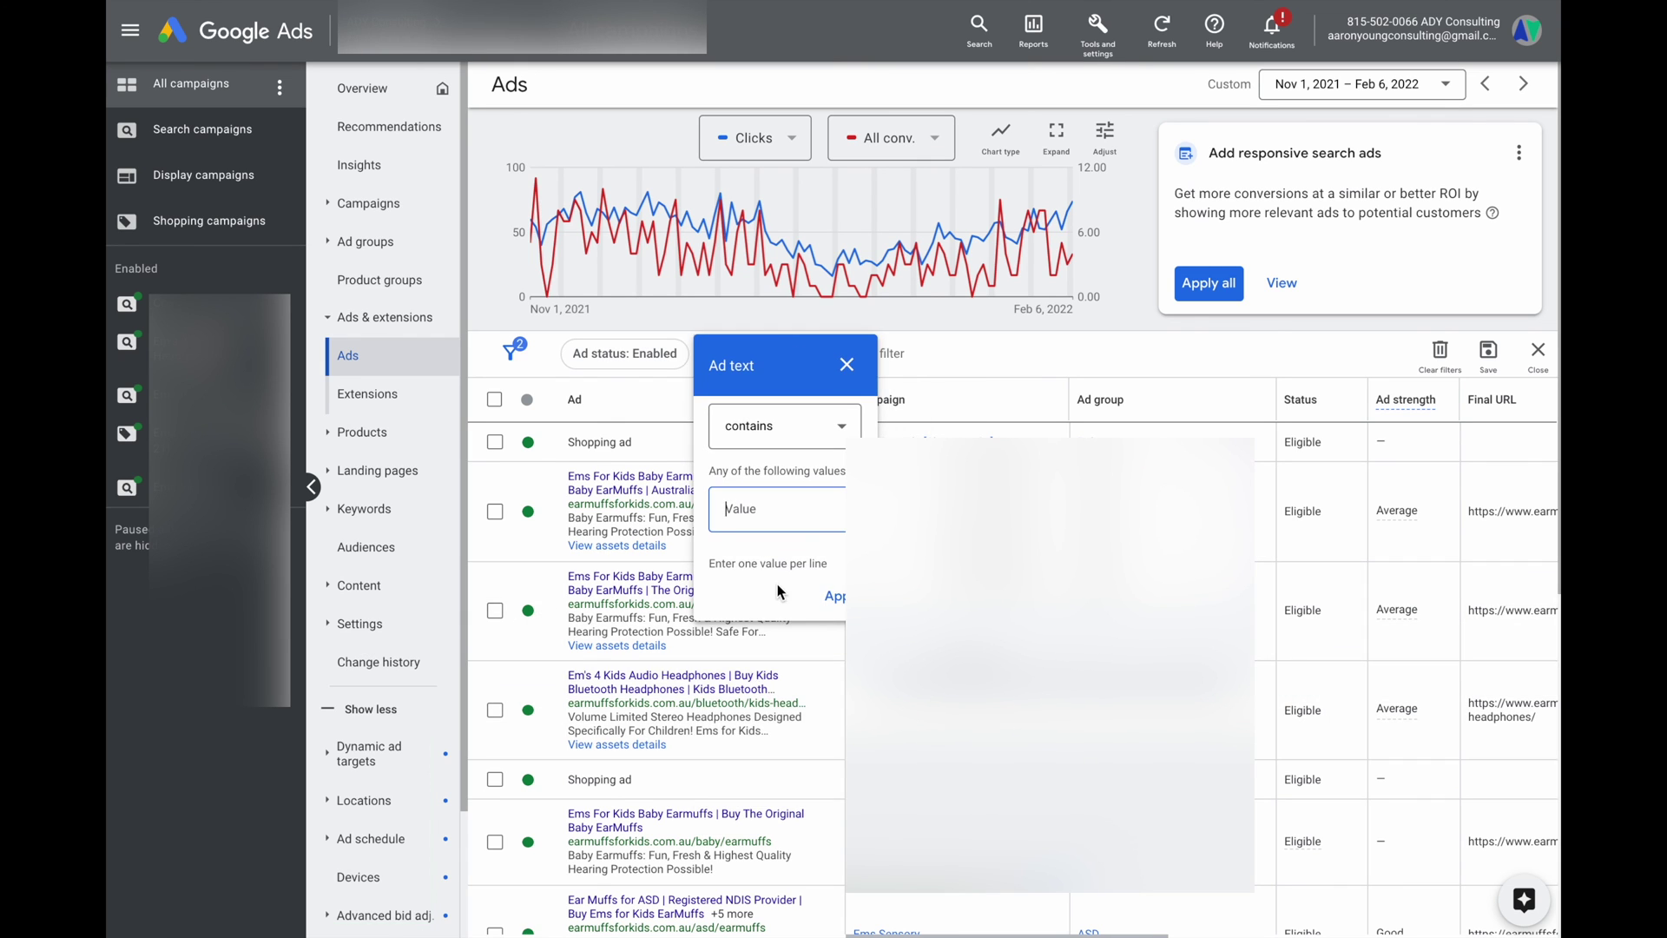
type("Li")
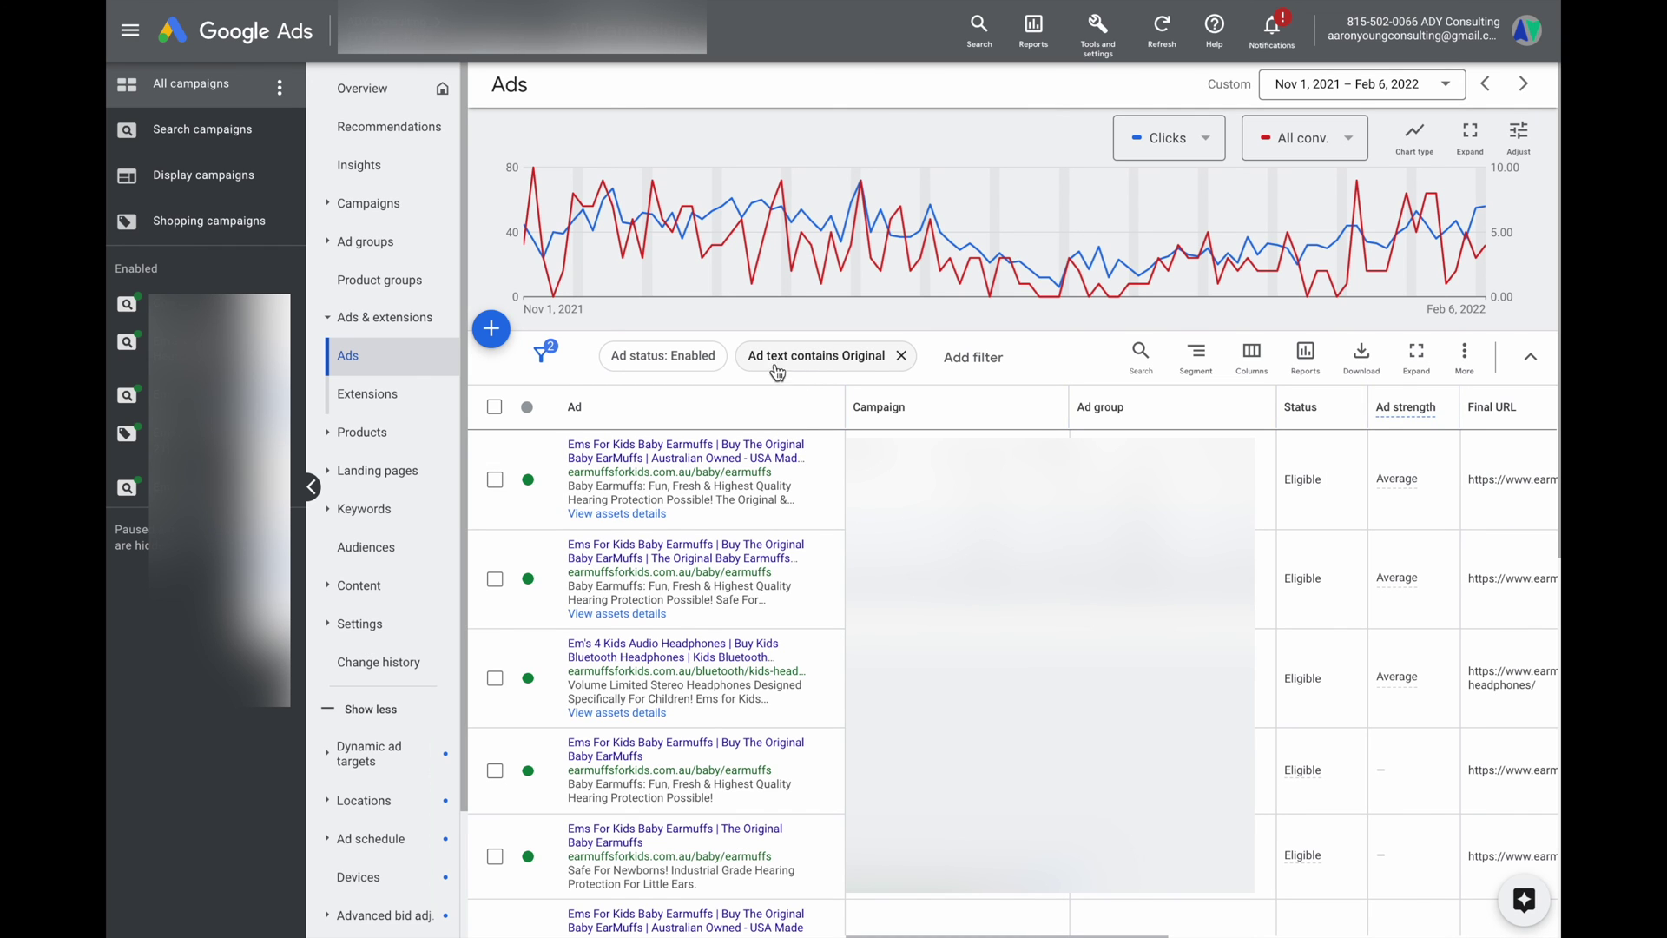
left_click(787, 366)
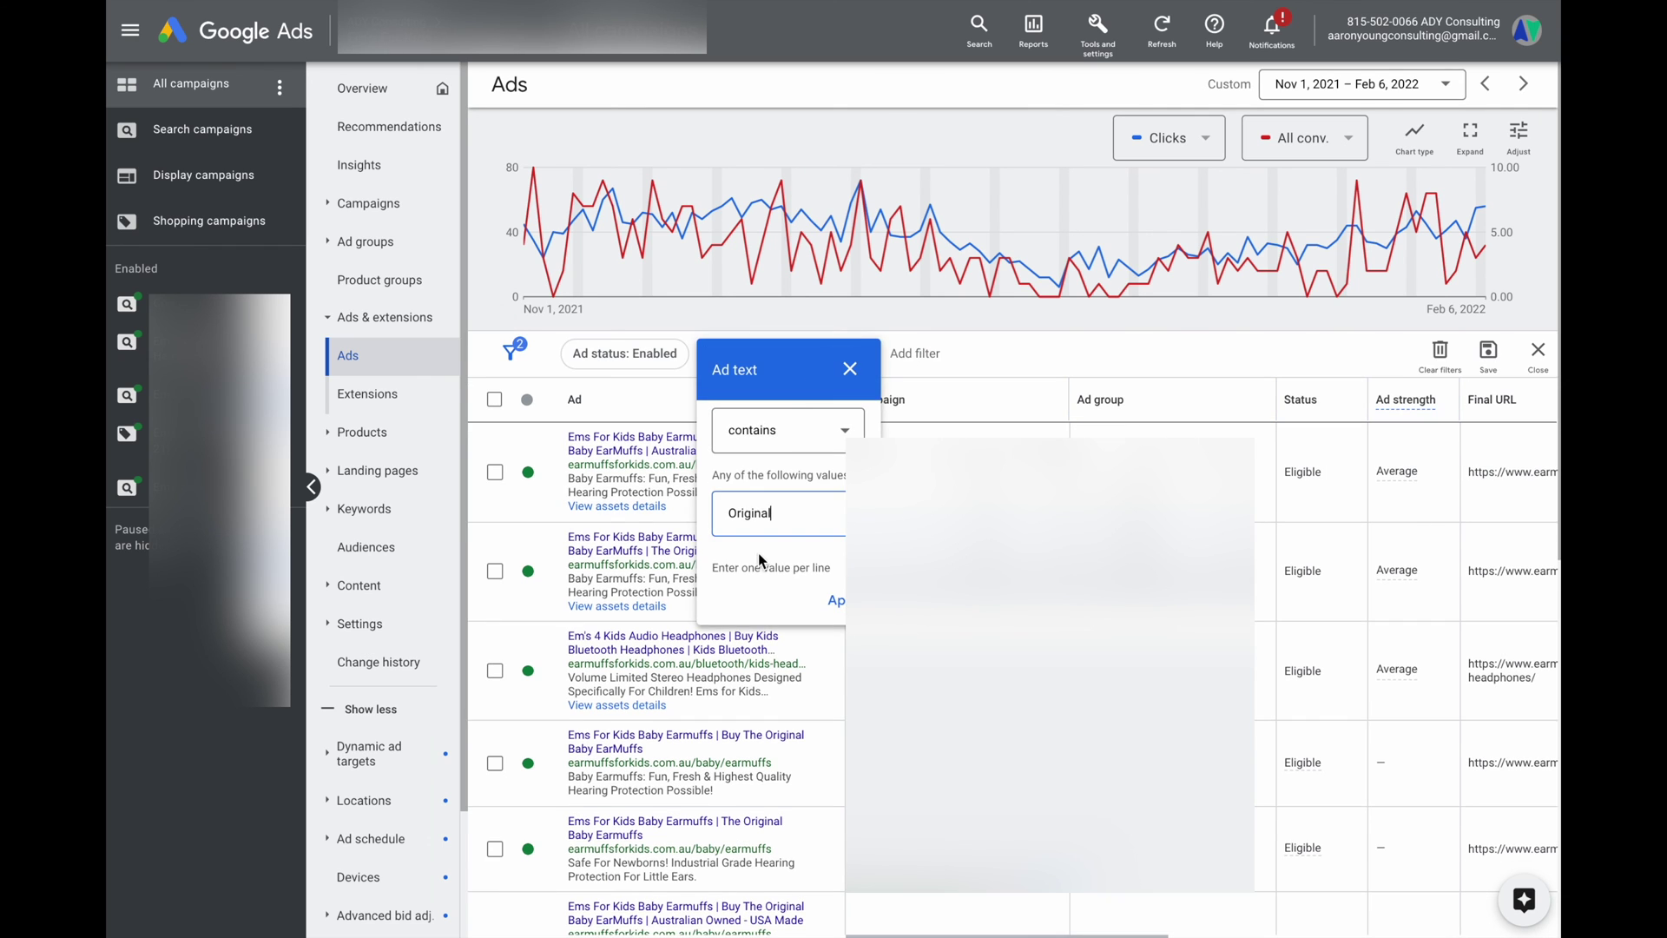
left_click(836, 601)
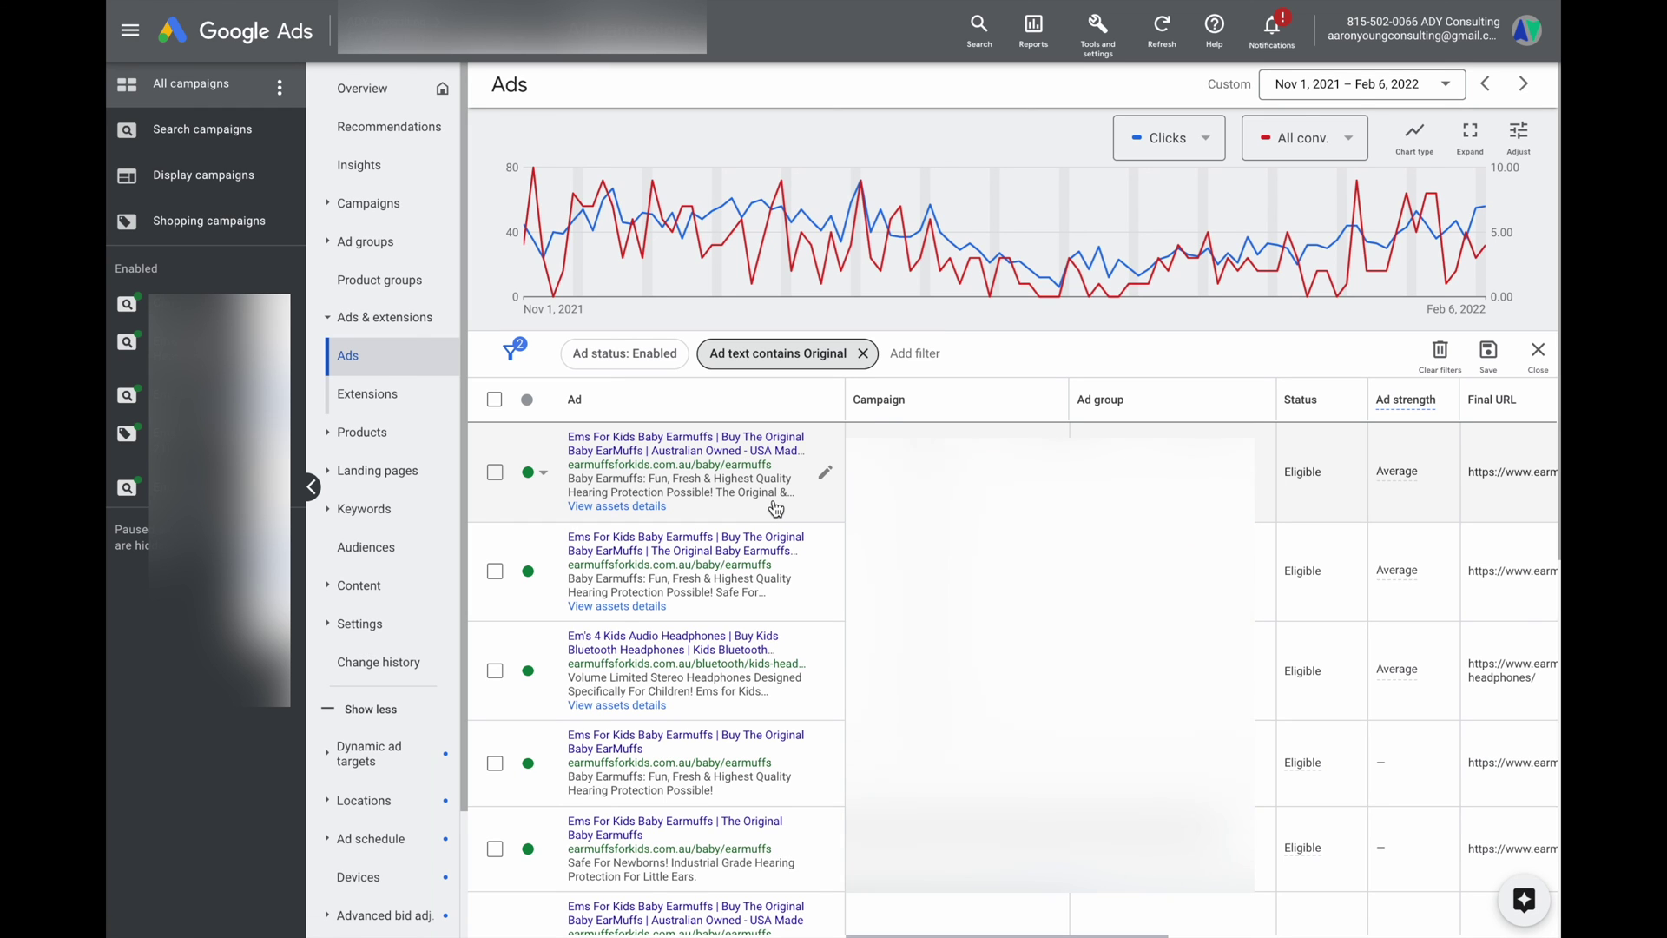
scroll(869, 507, "right", 5)
scroll(990, 507, "down", 3)
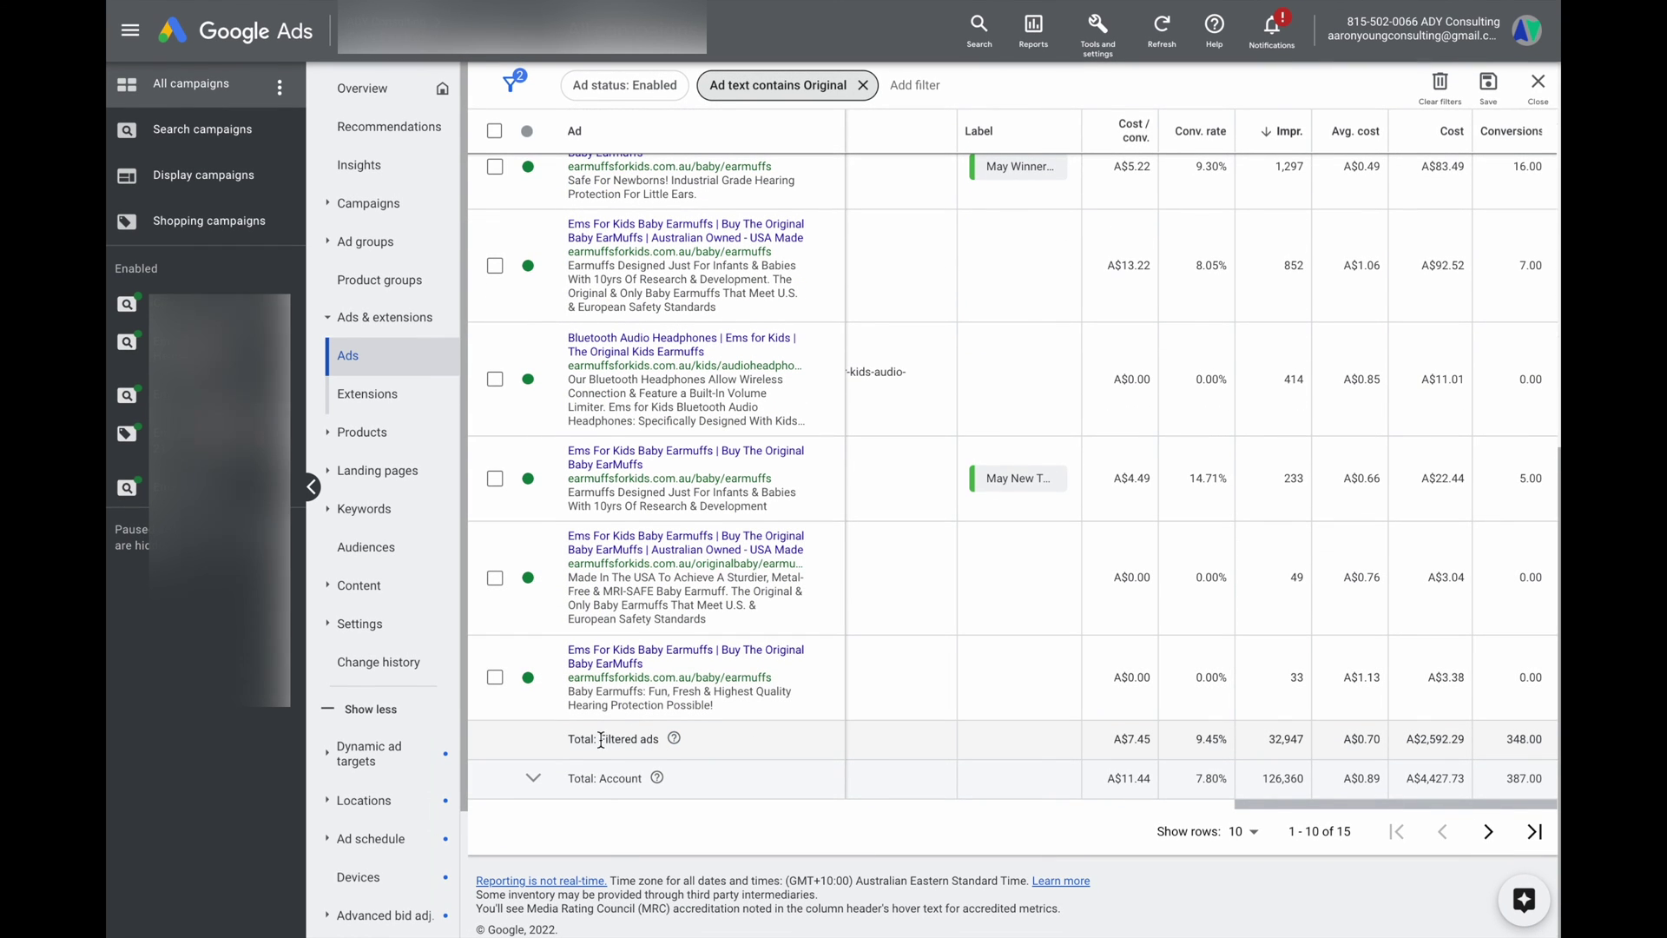
left_click(573, 739)
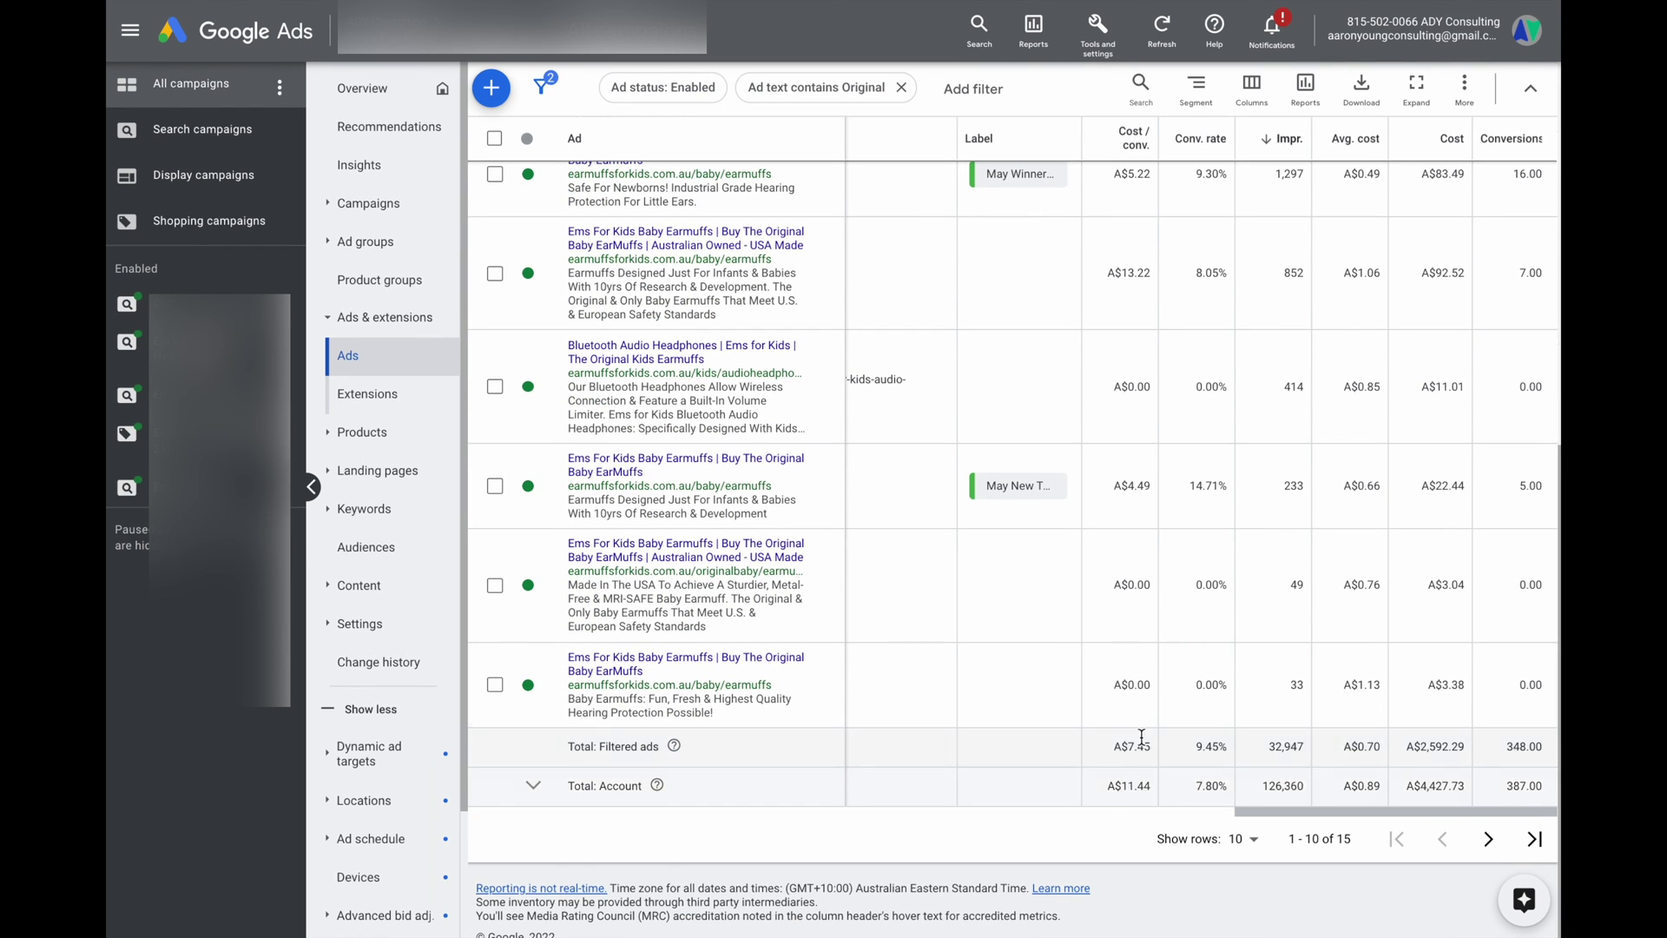
left_click_drag(1191, 745, 1220, 744)
left_click_drag(1195, 785, 1229, 785)
scroll(1345, 798, "left", 1)
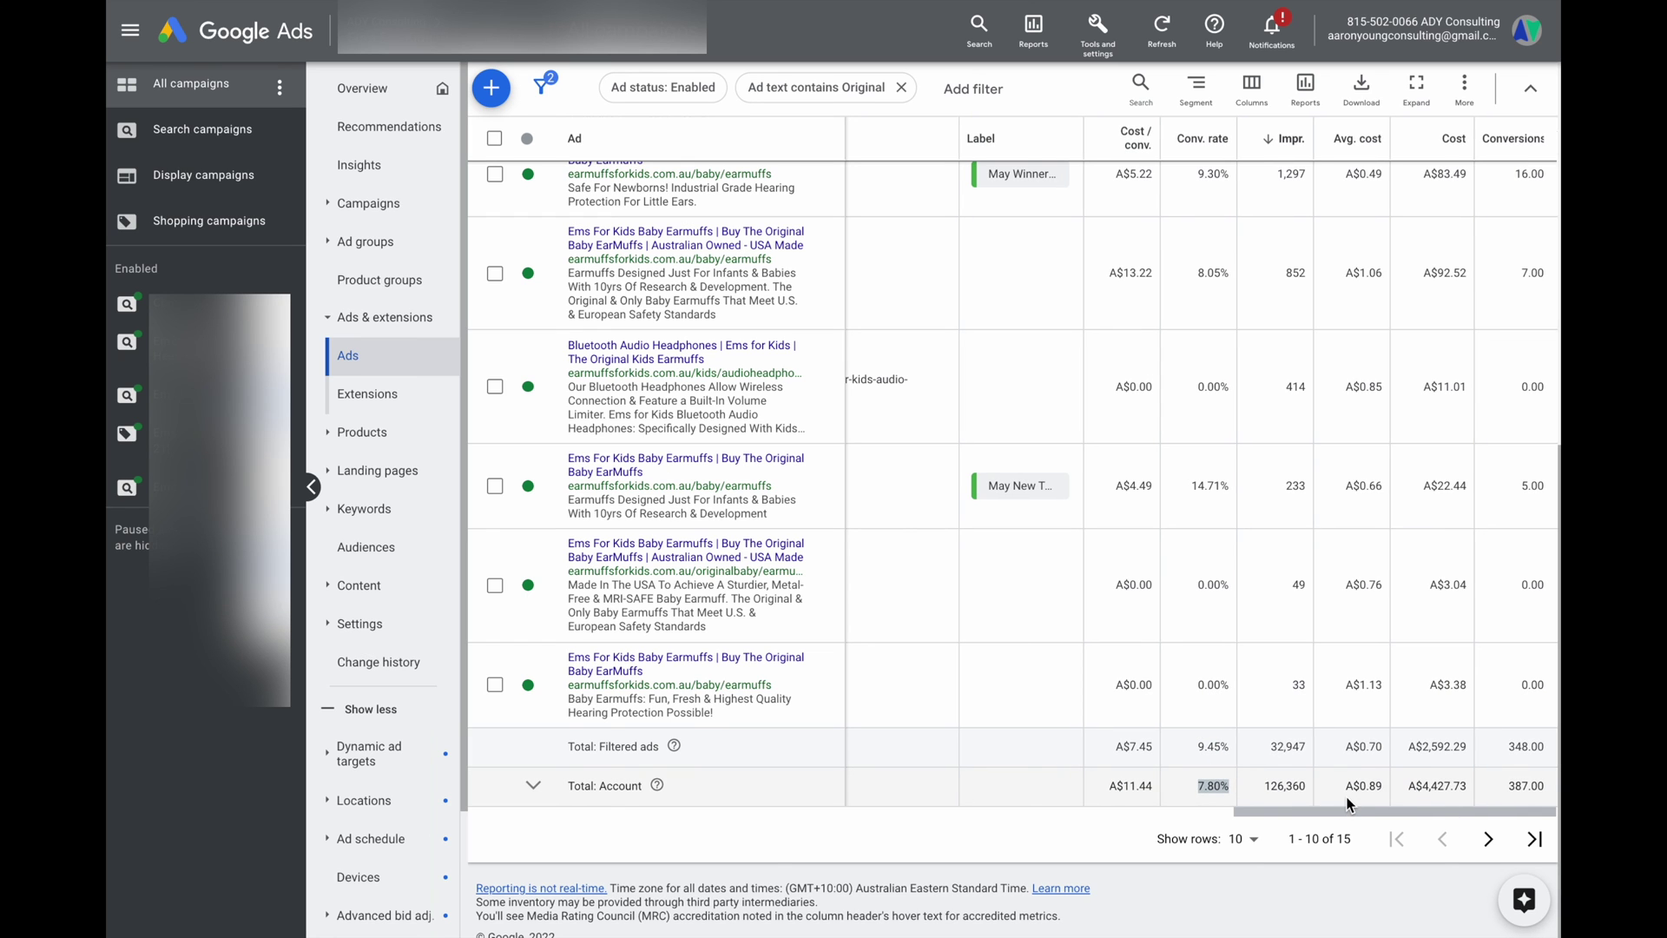
scroll(1371, 769, "right", 1)
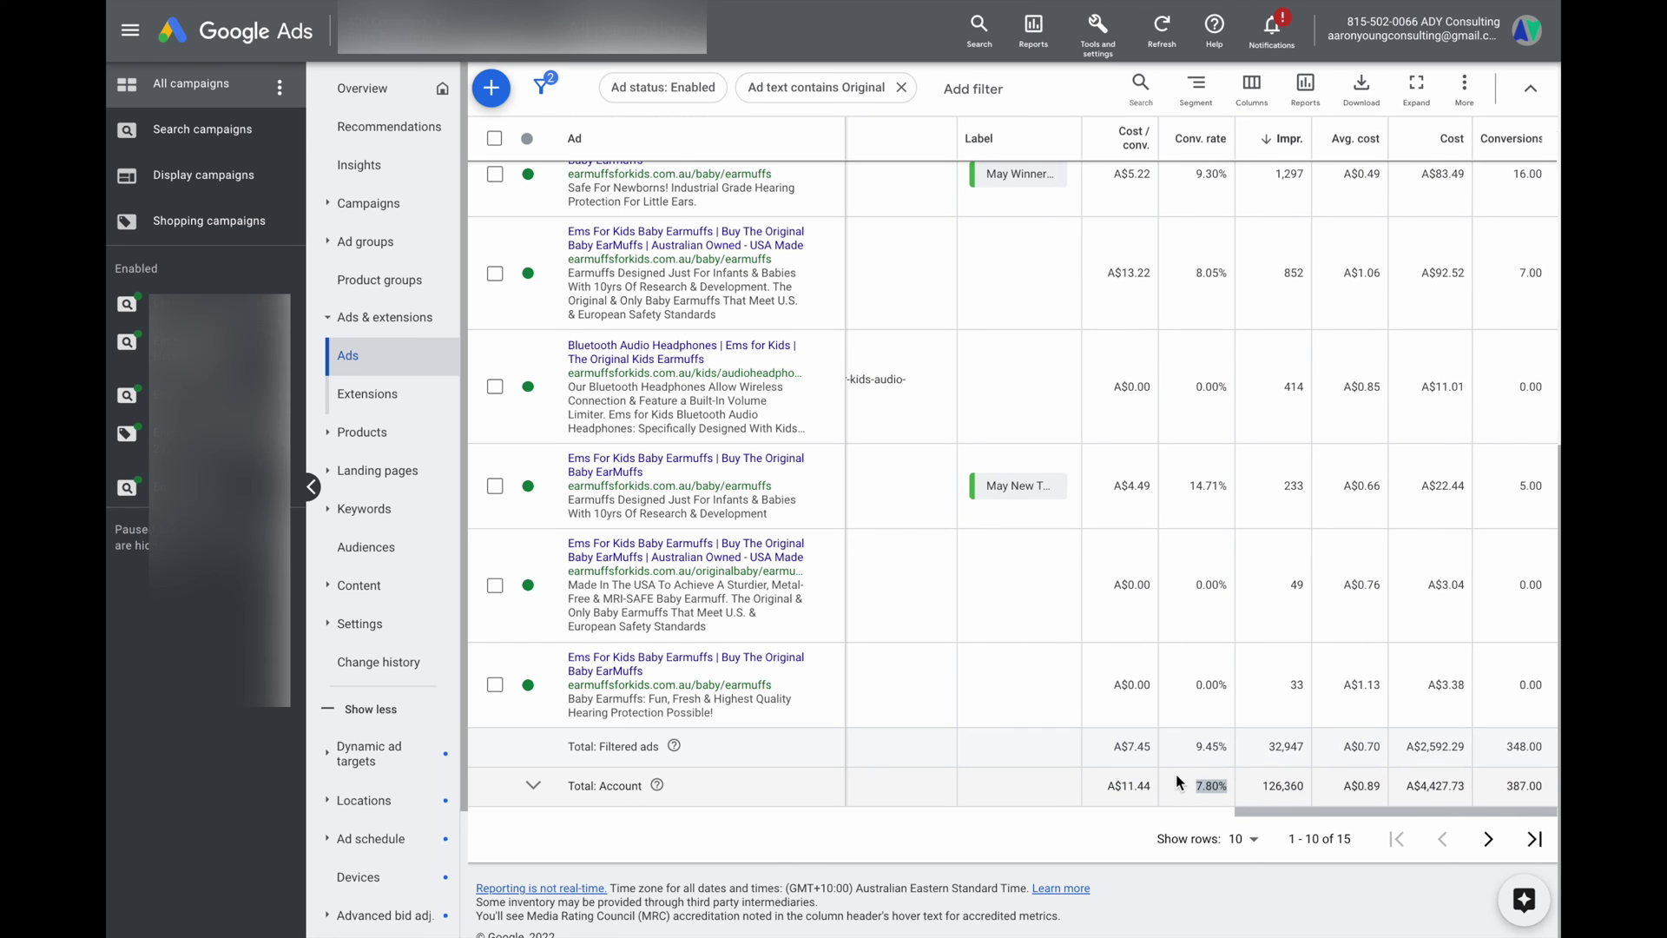
scroll(1180, 768, "left", 2)
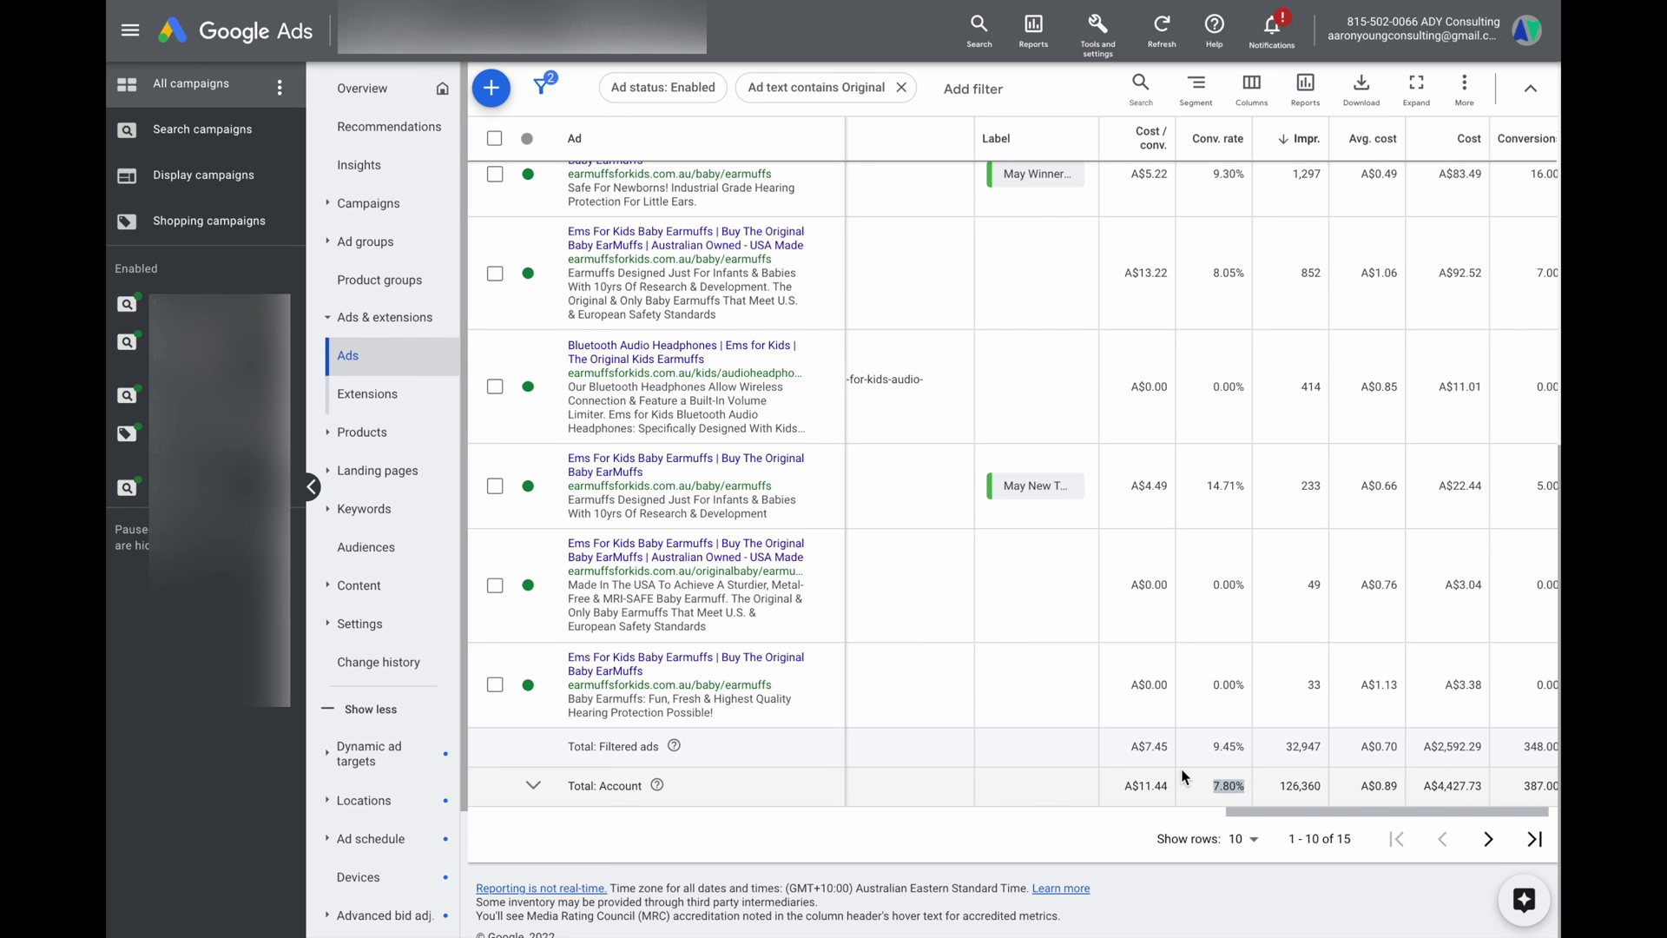
scroll(1182, 775, "up", 10)
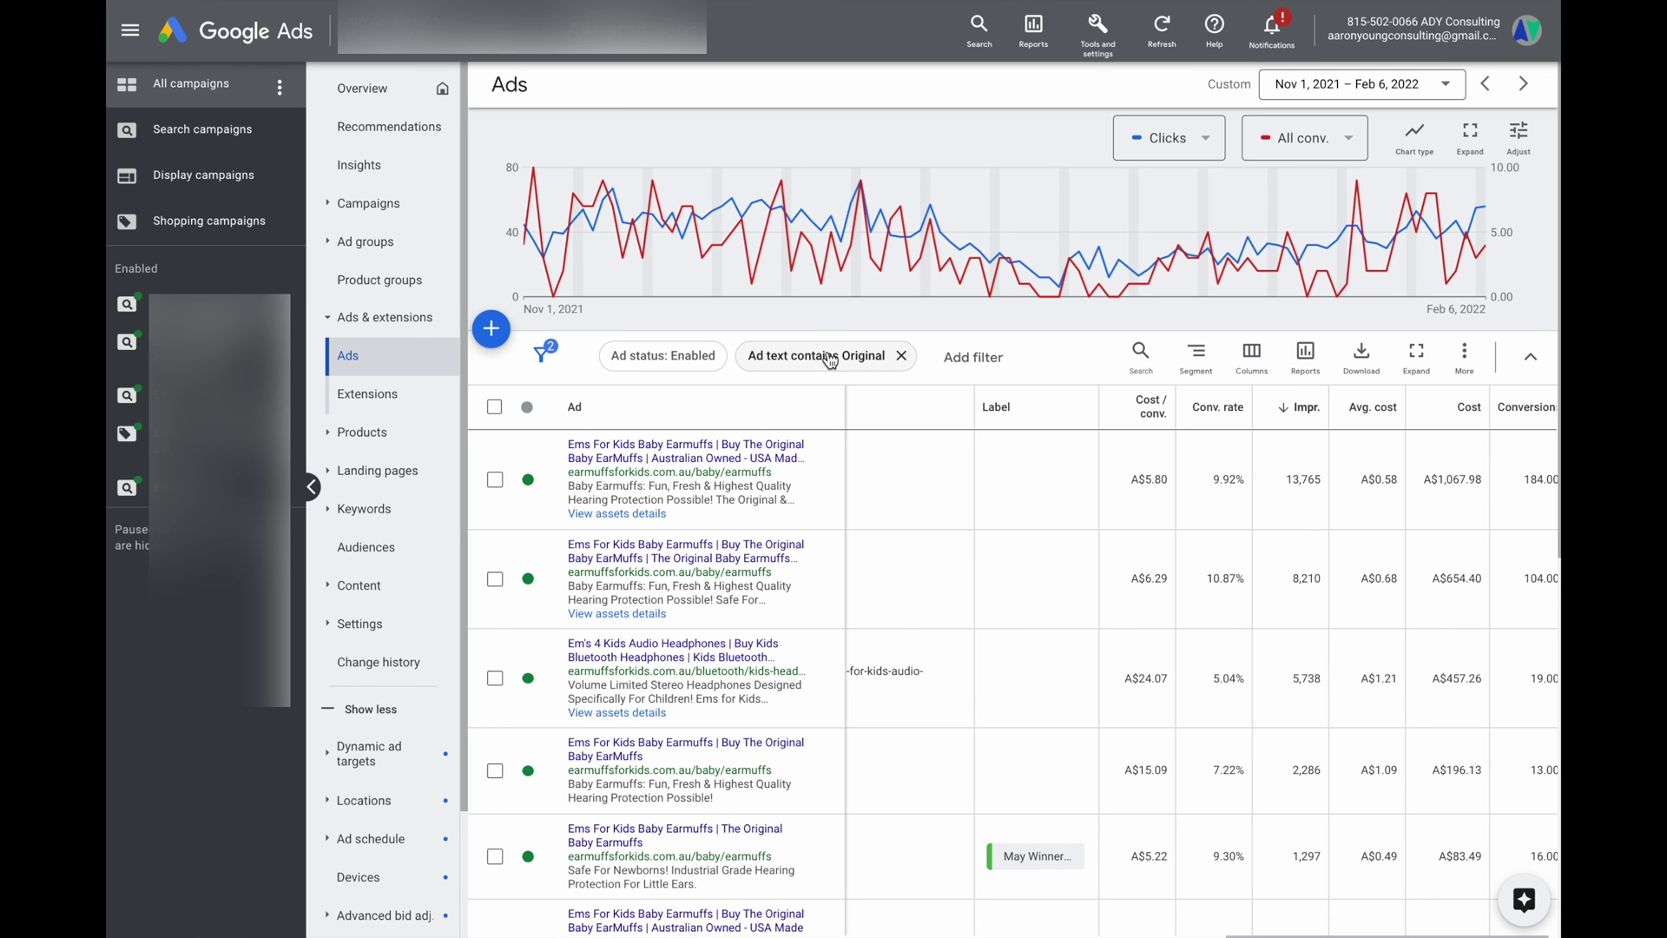
scroll(829, 356, "down", 10)
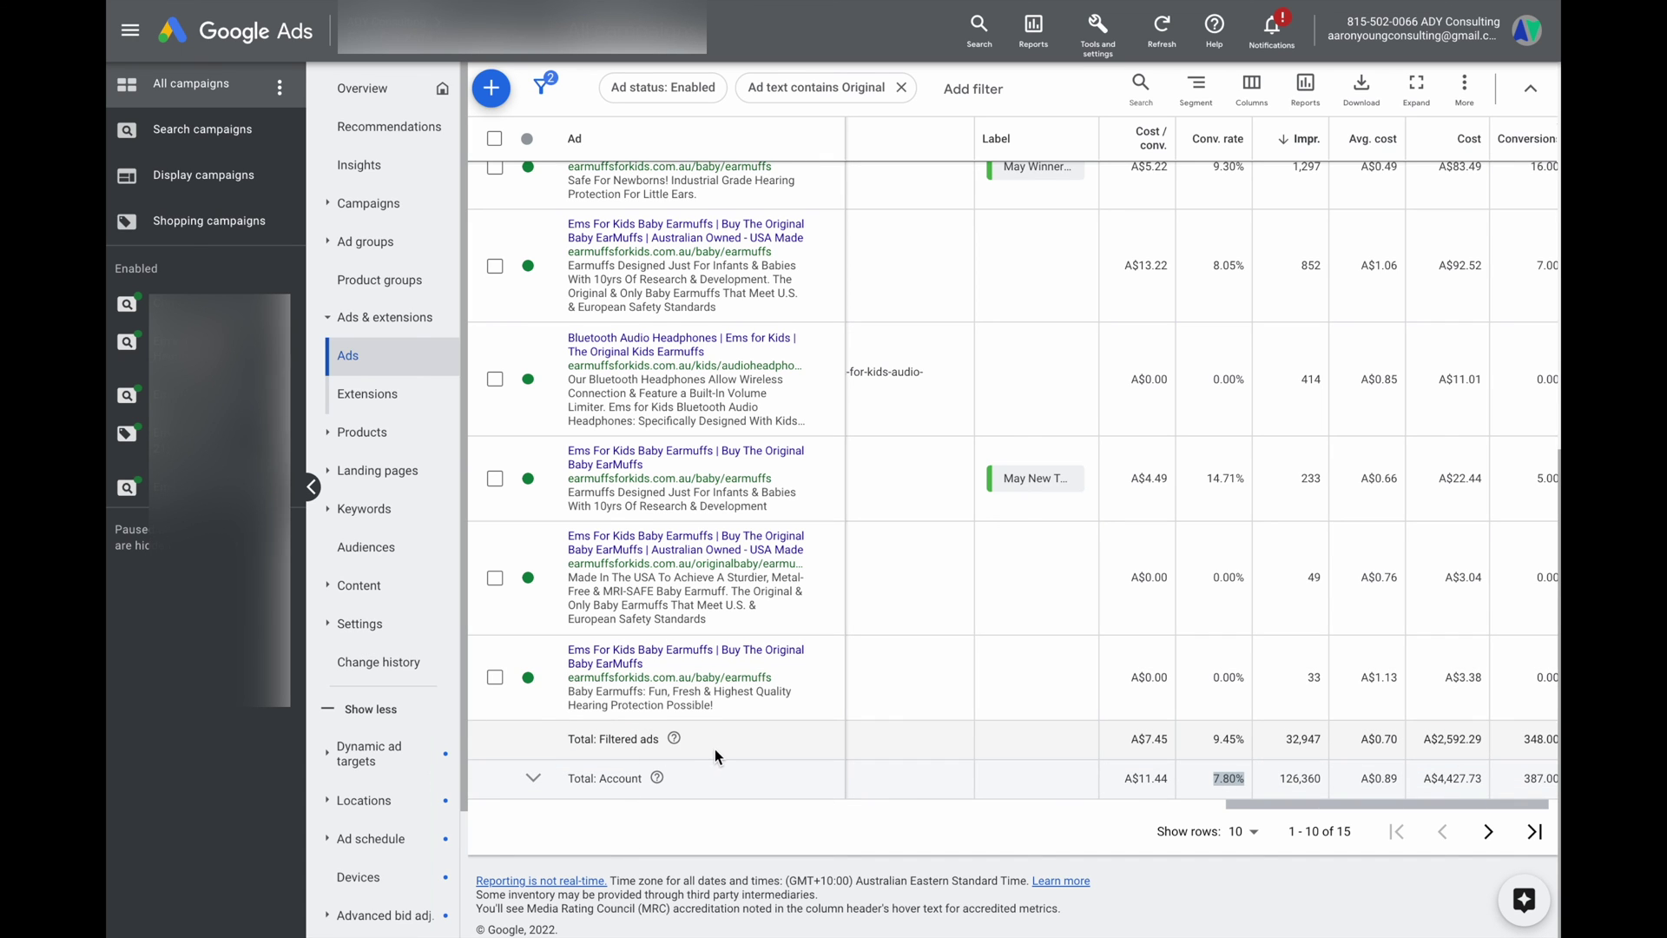
scroll(745, 751, "up", 3)
scroll(745, 752, "down", 3)
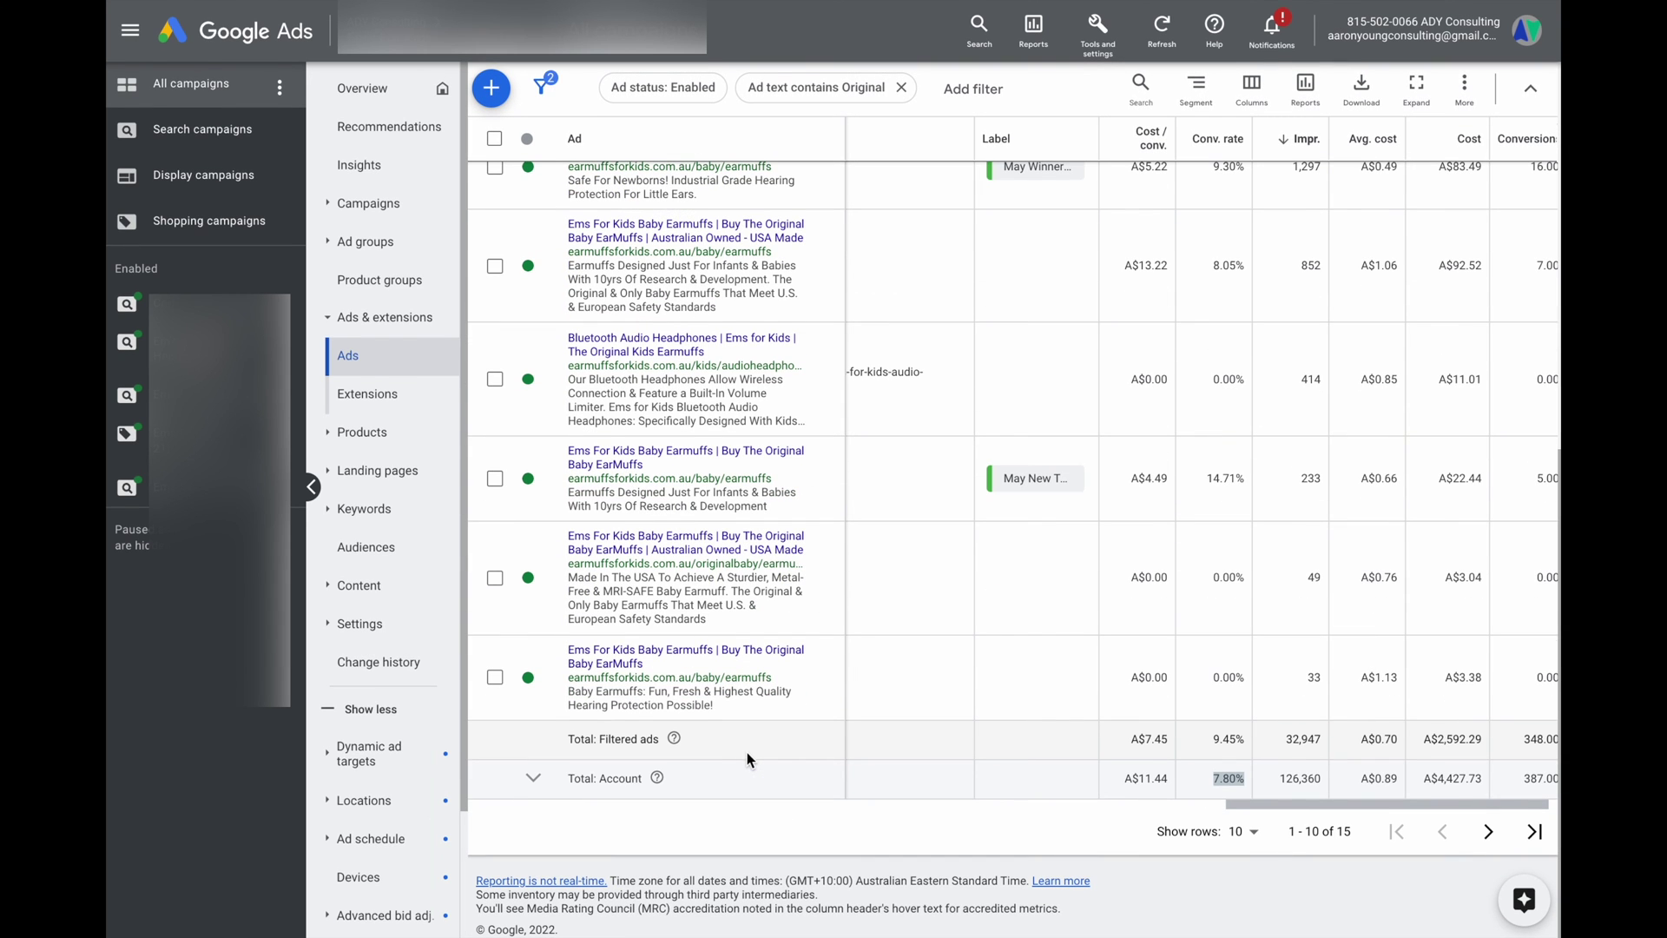